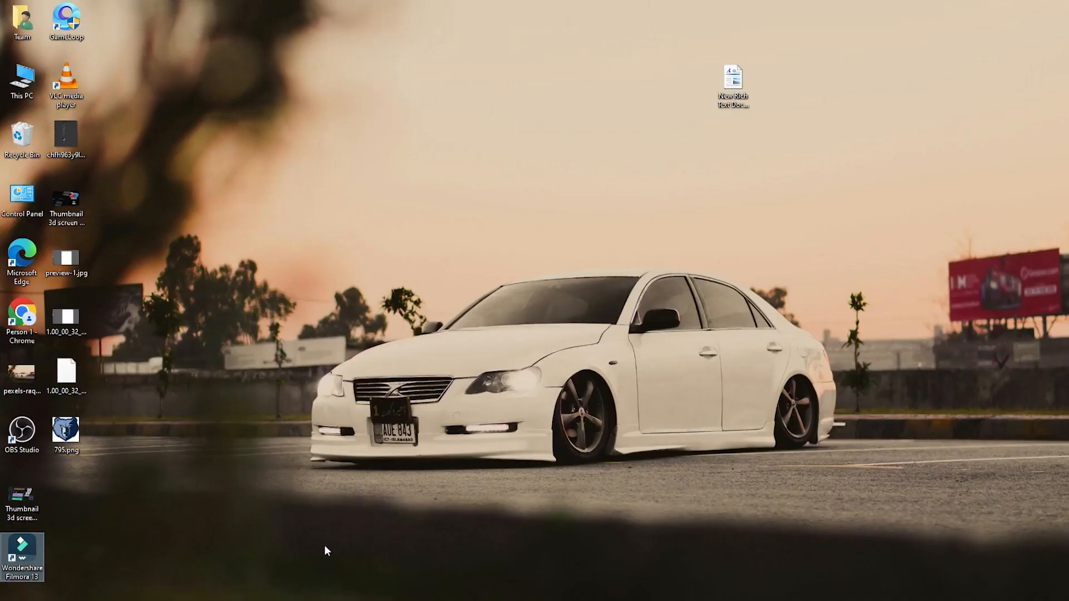
Add 795.png from the desktop to the blank Illustrator document, move it toward the artboard's centre and delete it again.
left_click(81, 437)
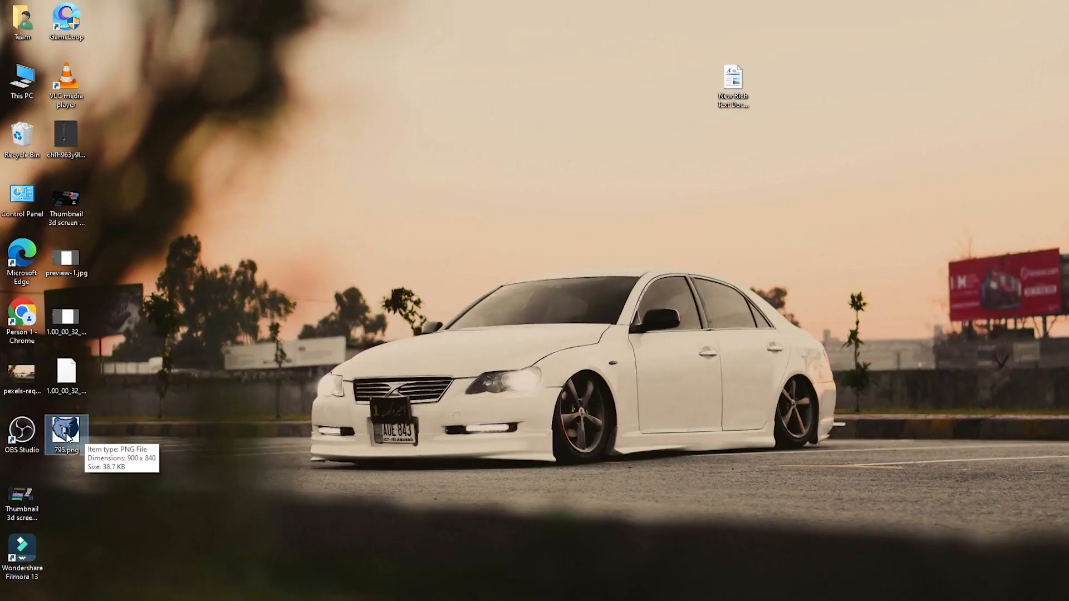
left_click_drag(69, 434, 415, 598)
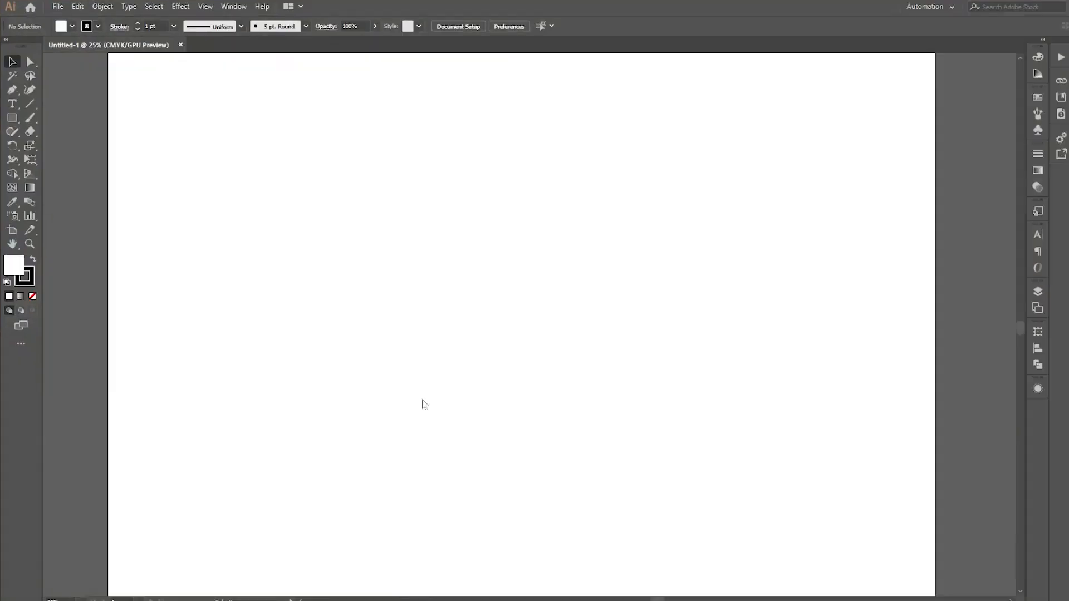
left_click_drag(423, 402, 424, 374)
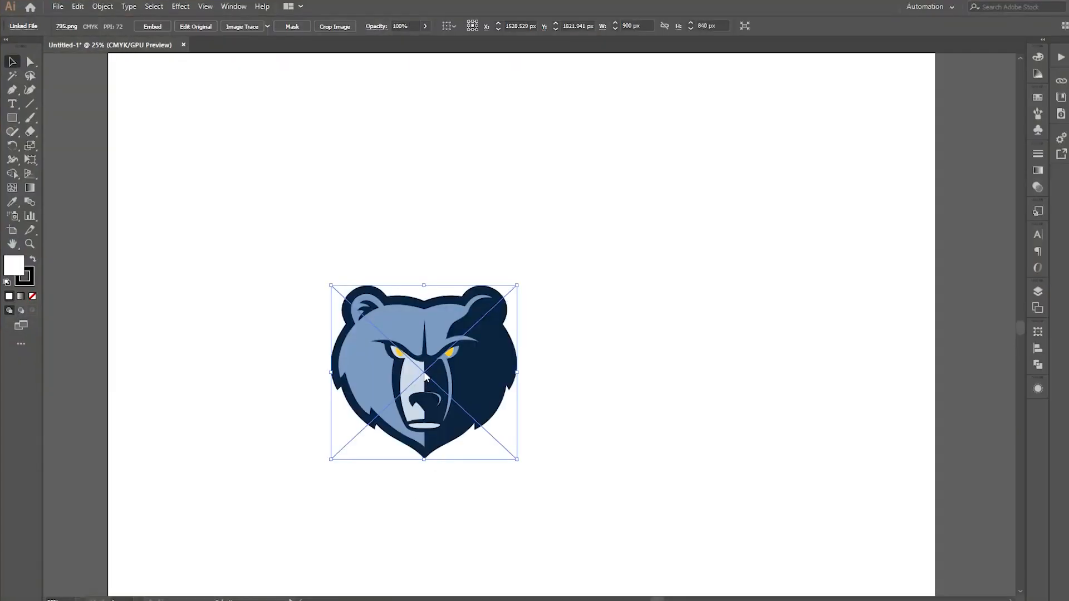
left_click_drag(436, 374, 503, 331)
key("Delete")
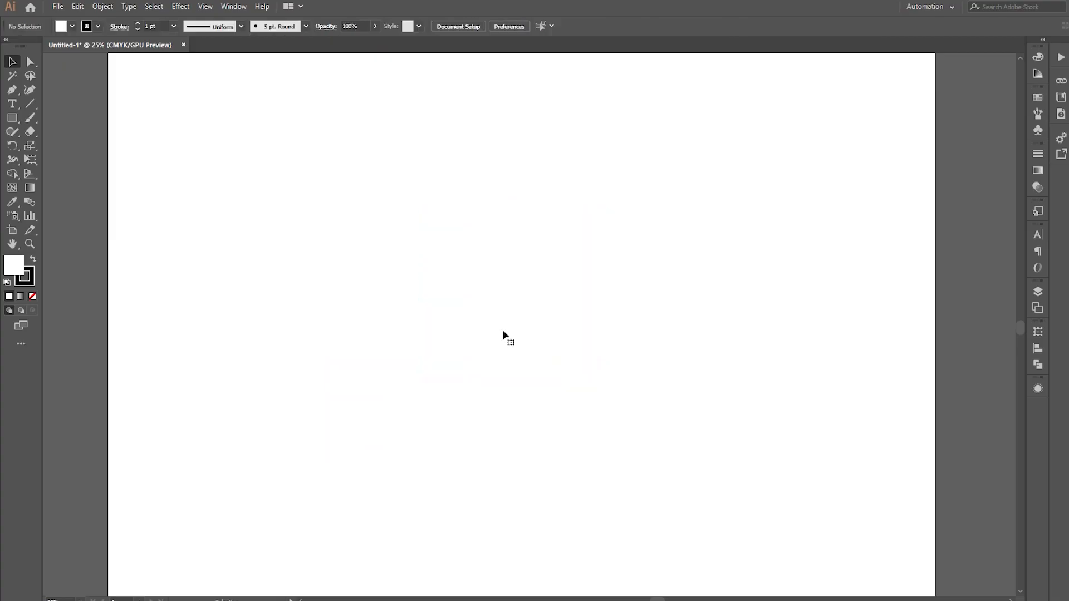
Place the 795.png image from the Desktop folder on the artboard as a linked file at its original size.
left_click(114, 17)
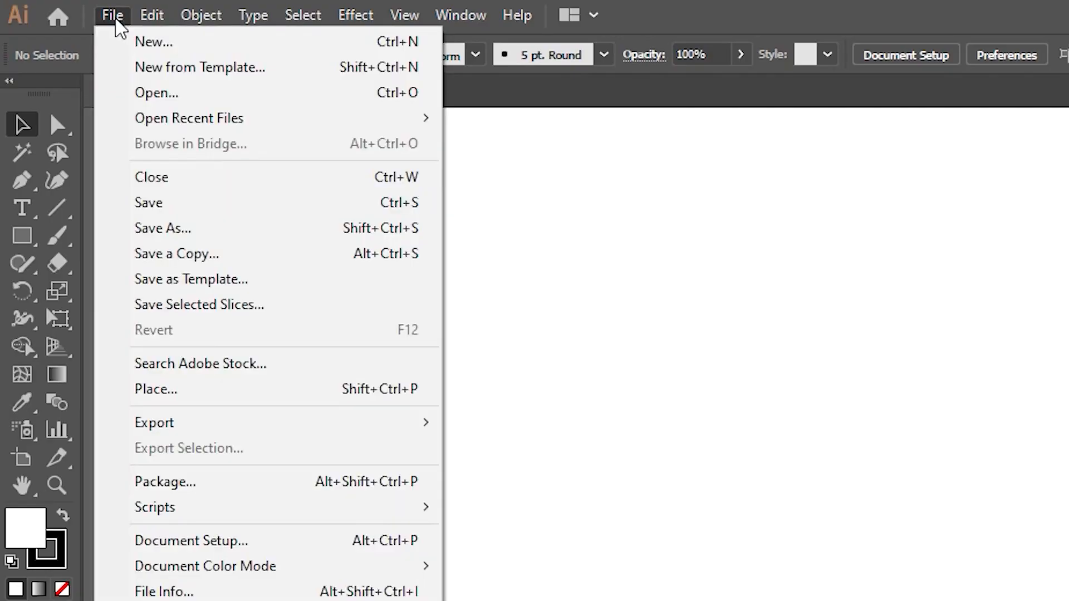
left_click(158, 393)
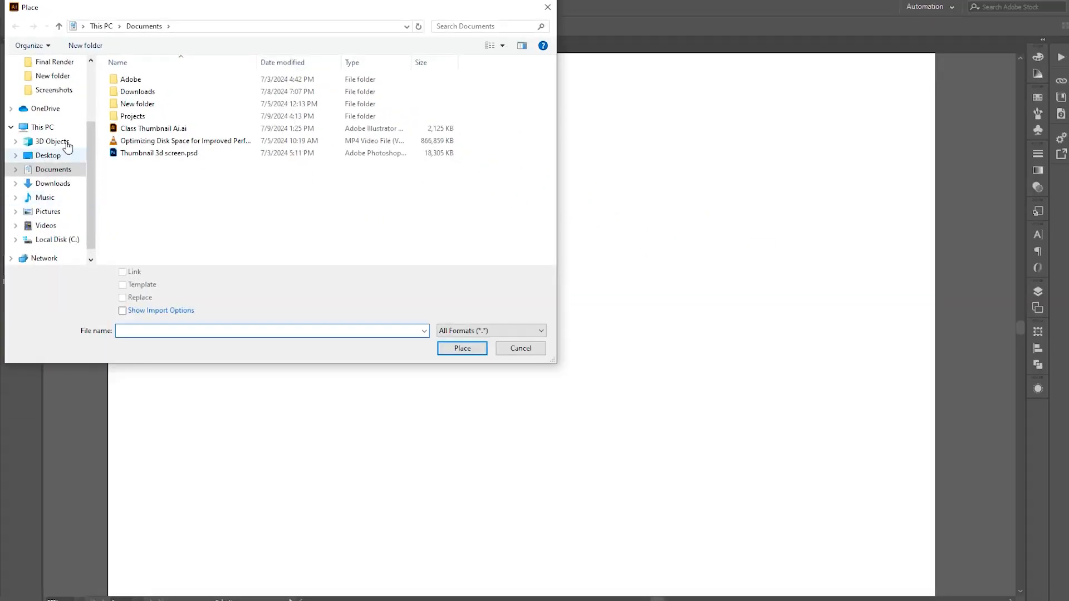
left_click(55, 156)
scroll(269, 193, "down", 1)
scroll(269, 194, "up", 1)
left_click(325, 89)
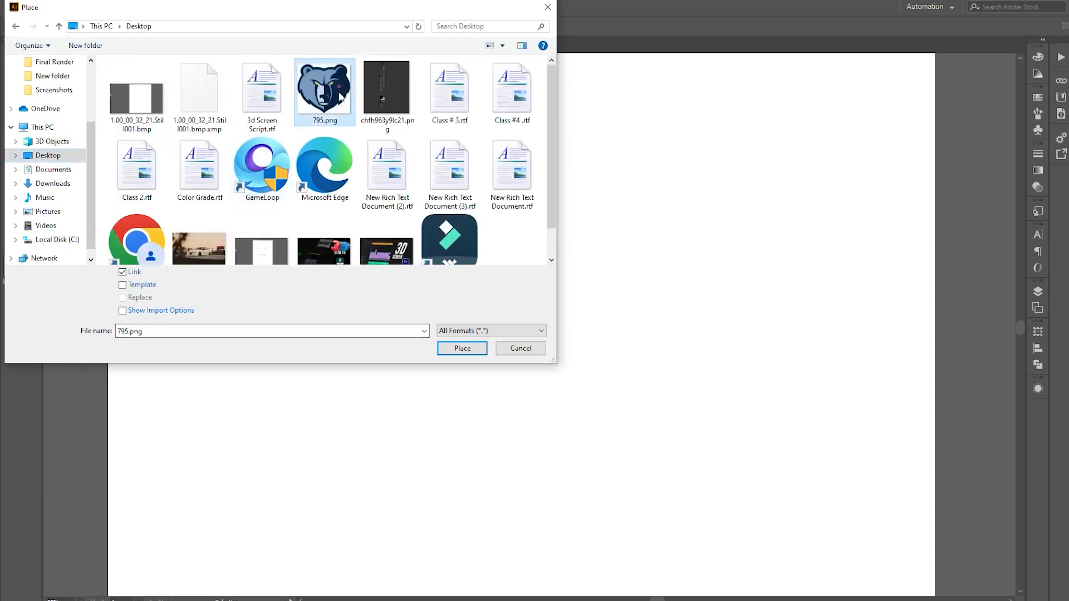
left_click(462, 348)
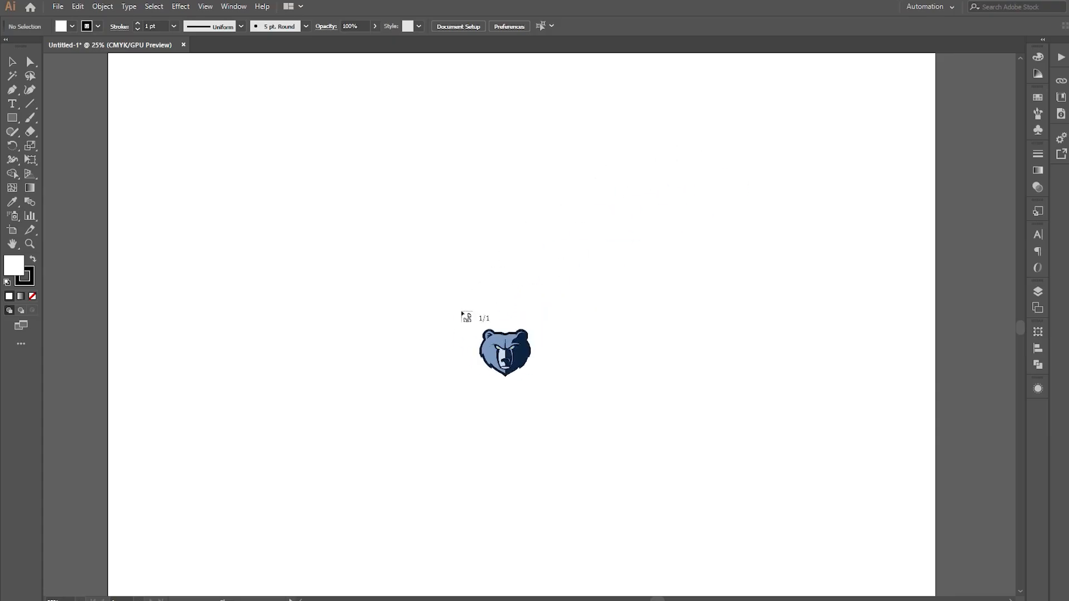
left_click(462, 315)
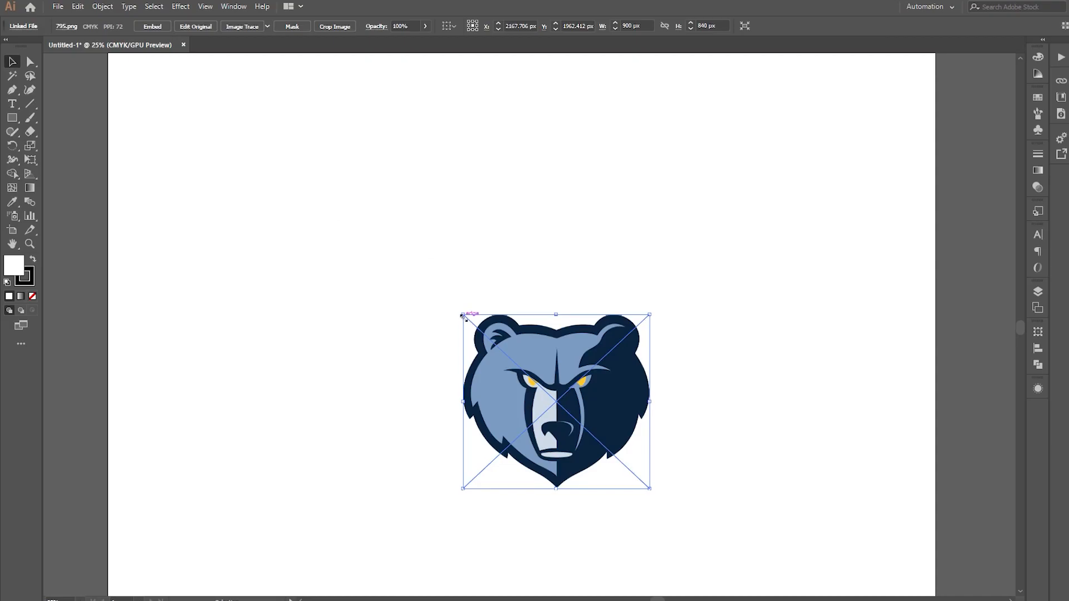
Enlarge the placed bear image to about 1516 × 1414 px and move it to the middle of the artboard.
left_click_drag(462, 314, 400, 255)
left_click_drag(577, 395, 538, 334)
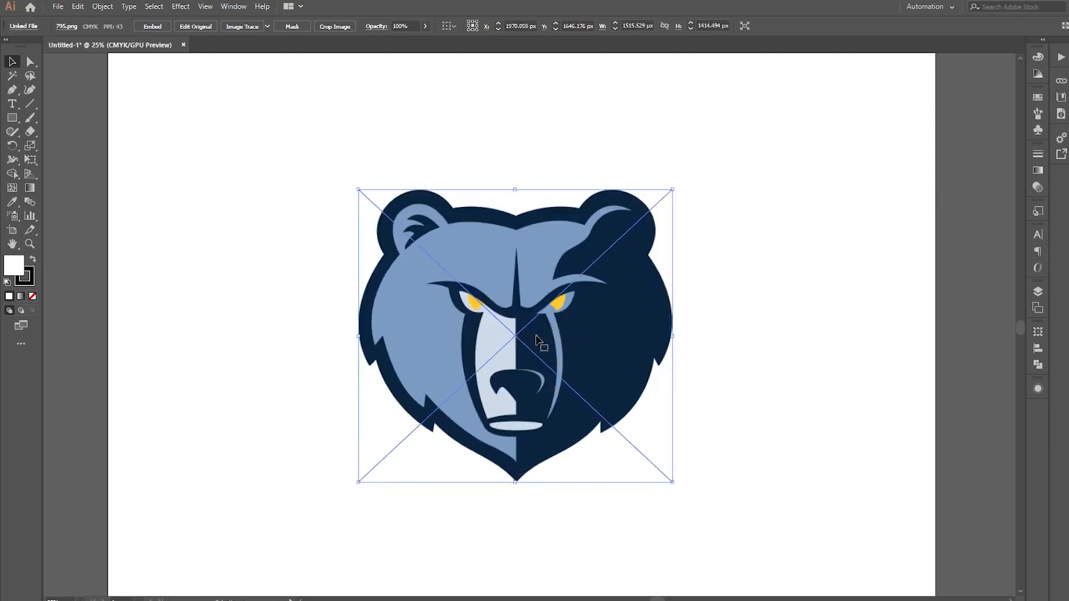
left_click(794, 329)
left_click(593, 355)
left_click(771, 360)
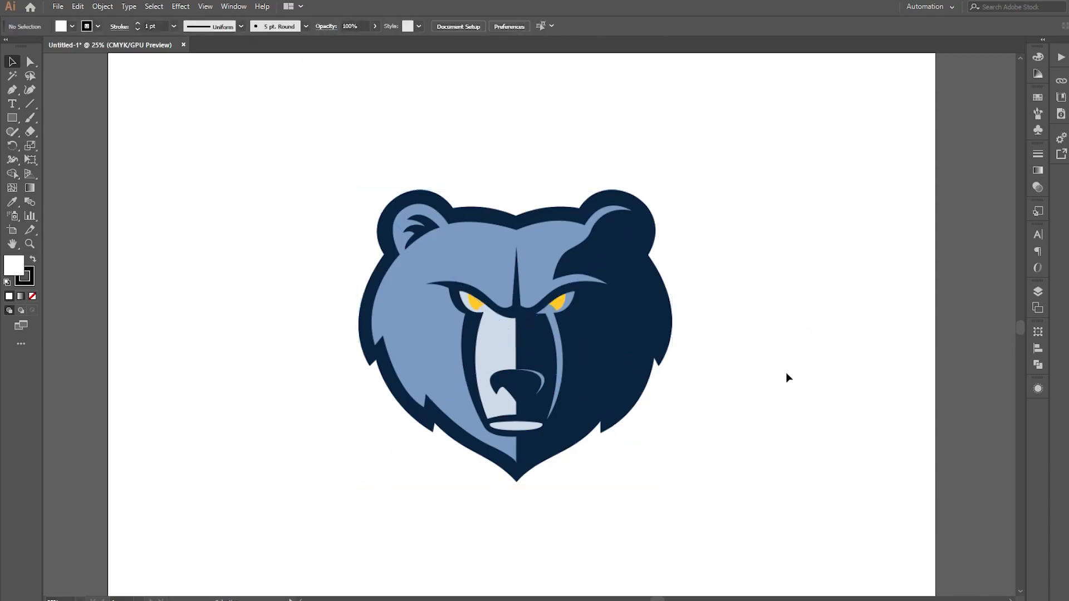
left_click_drag(470, 354, 528, 347)
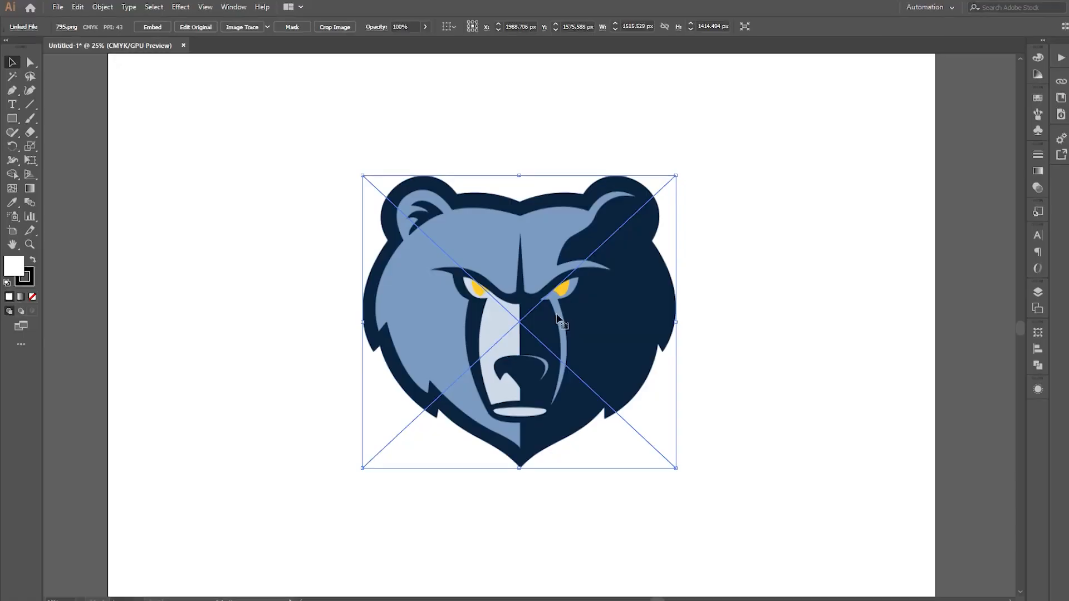
mouse_move(532, 315)
left_mouse_down()
mouse_move(557, 295)
mouse_move(529, 312)
left_mouse_up()
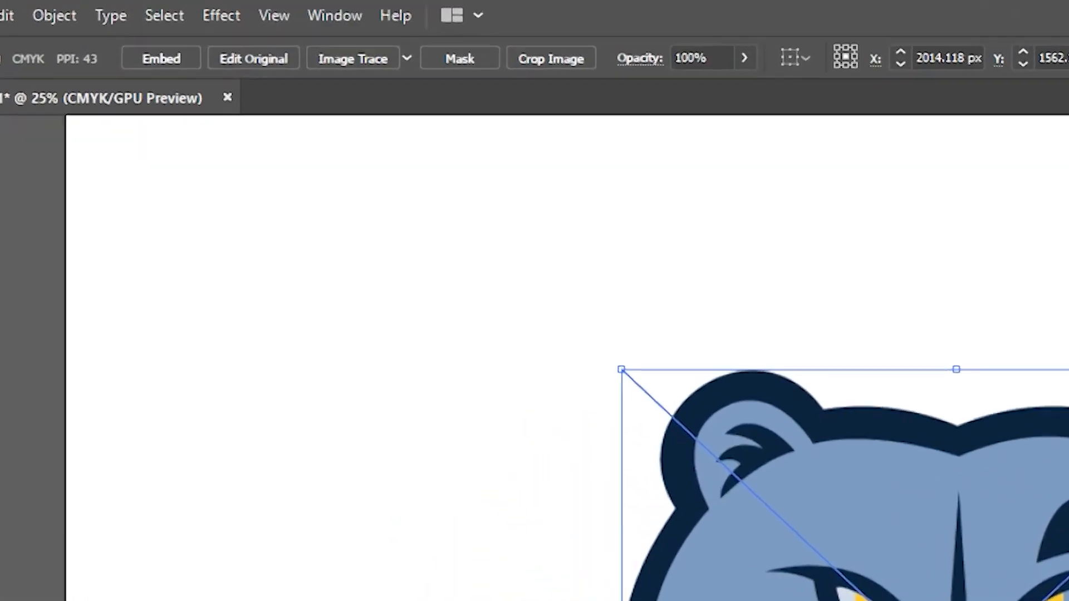
Embed the linked bear image in the document and shift it slightly down on the artboard.
left_click(165, 80)
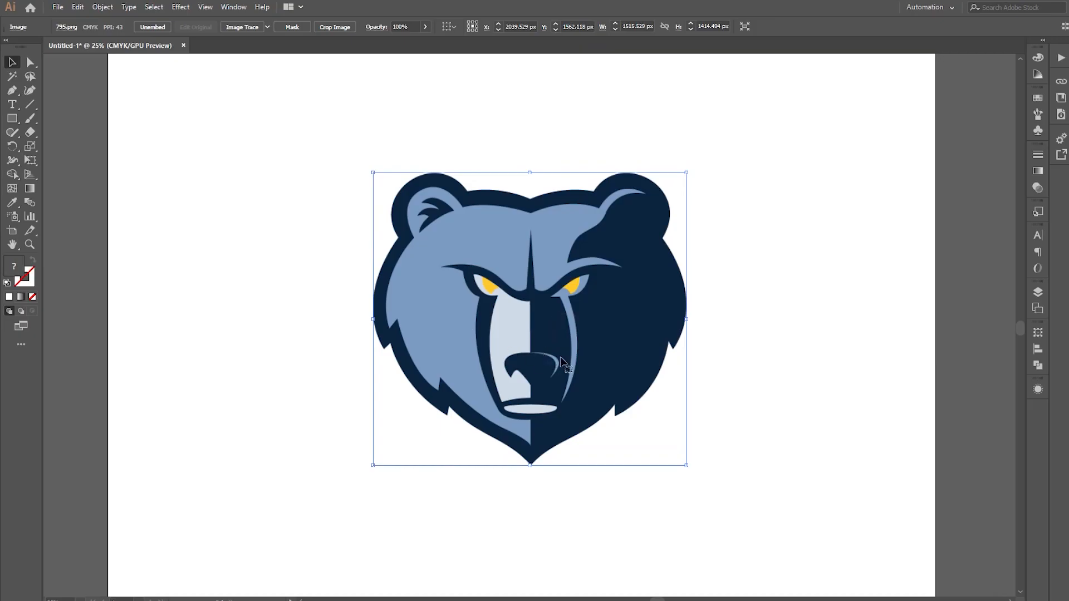
left_click_drag(580, 427, 577, 429)
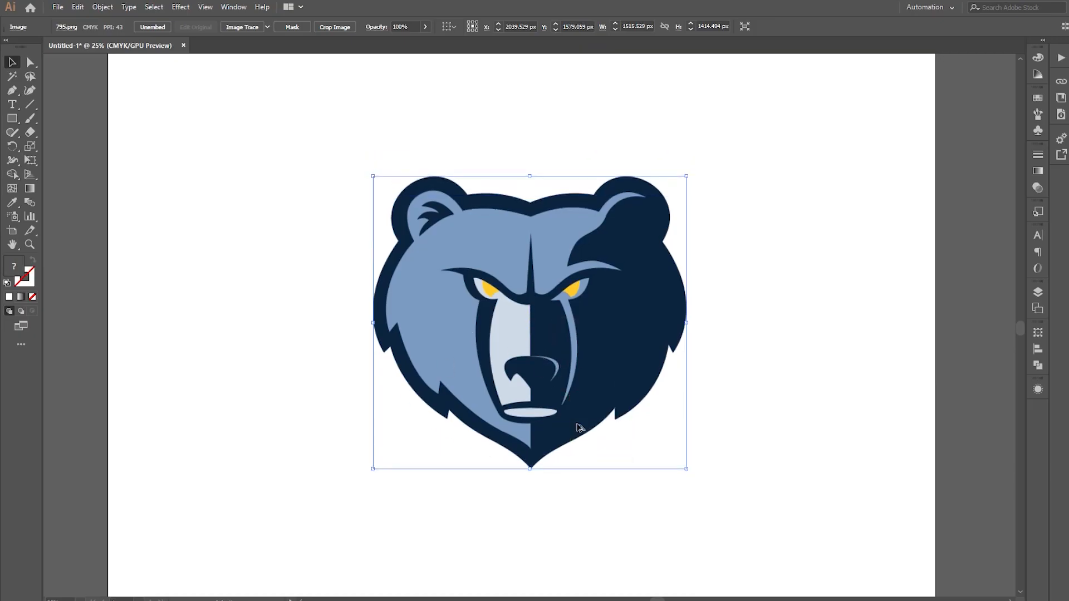
scroll(576, 429, "up", 1)
scroll(588, 364, "up", 1)
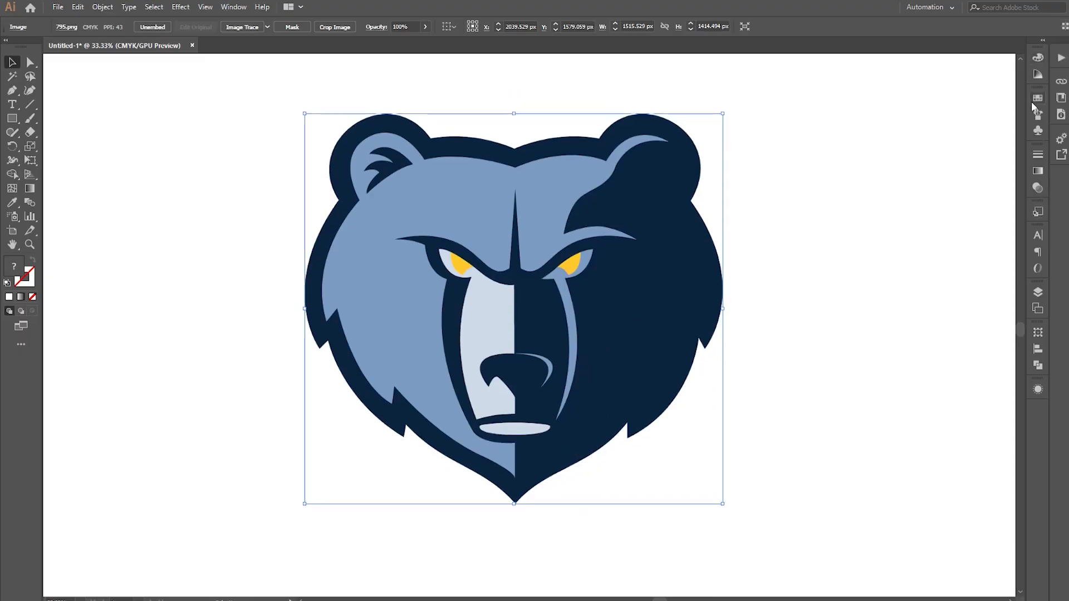
Display the document's layer list and deselect the embedded bear image.
left_click(1043, 42)
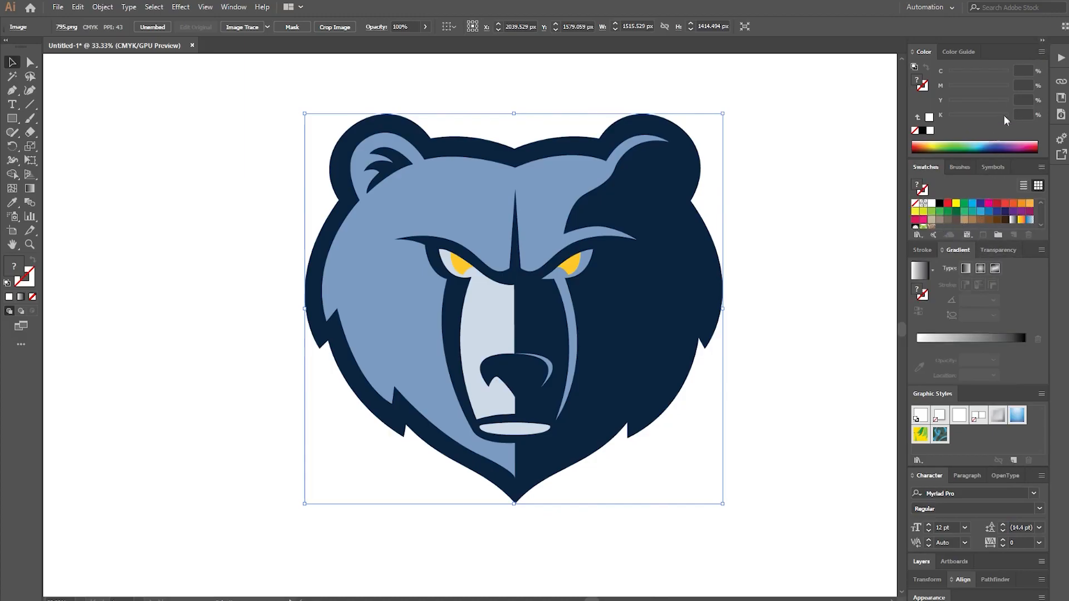
left_click(1044, 42)
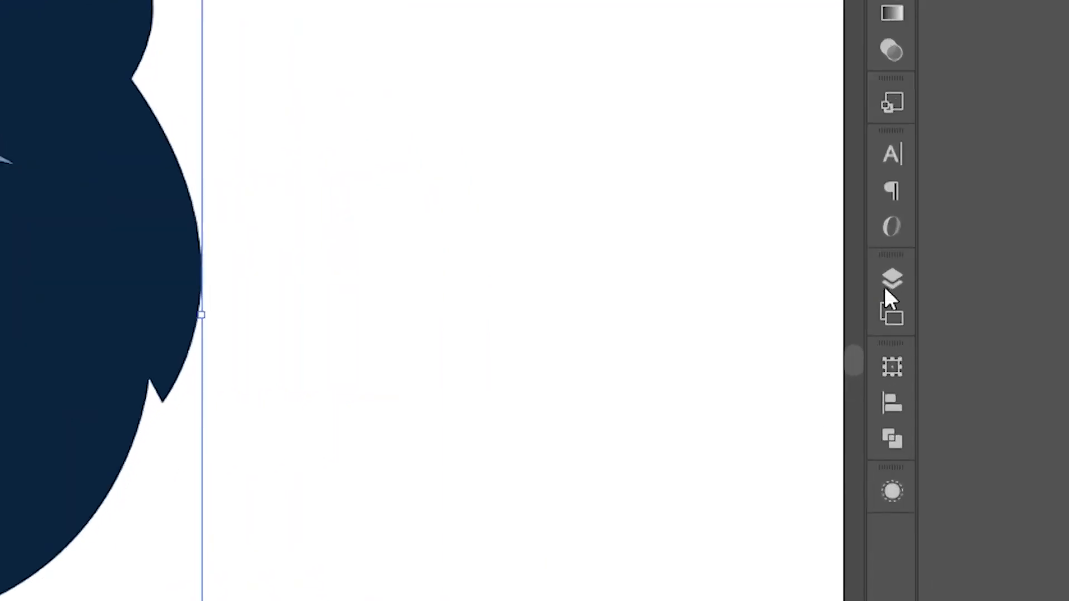
left_click(890, 282)
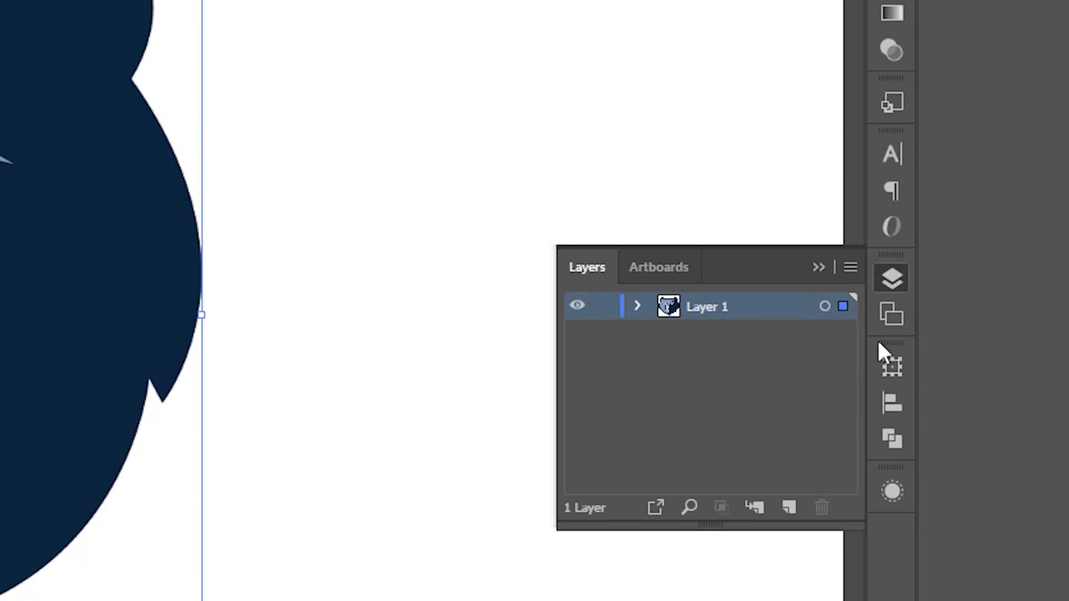
key("ctrl+shift+a")
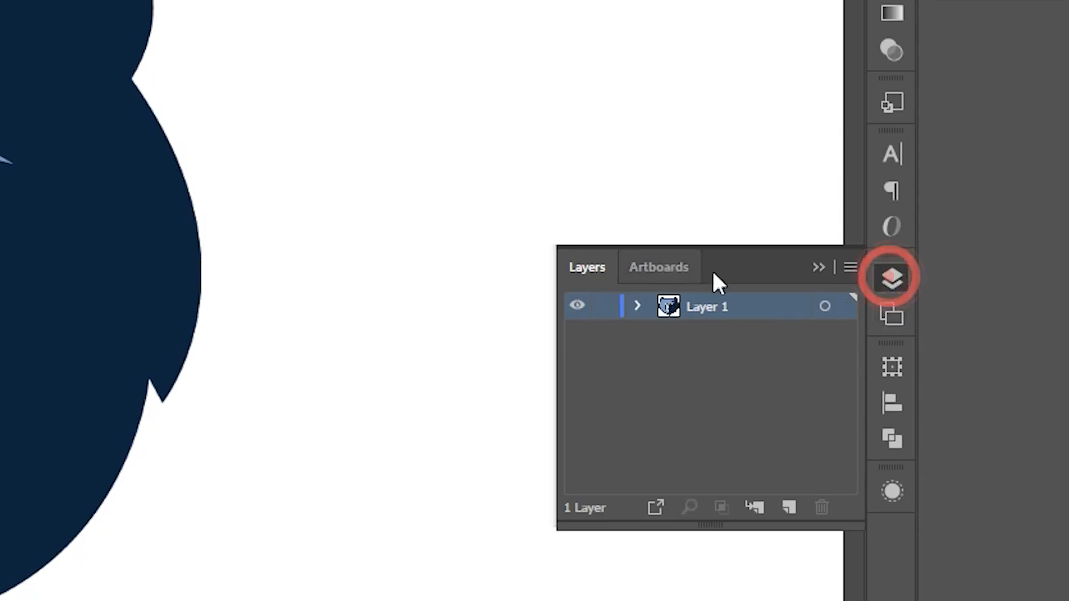
Check the contents of Layer 1, then hide the layer and show it again.
left_click(638, 307)
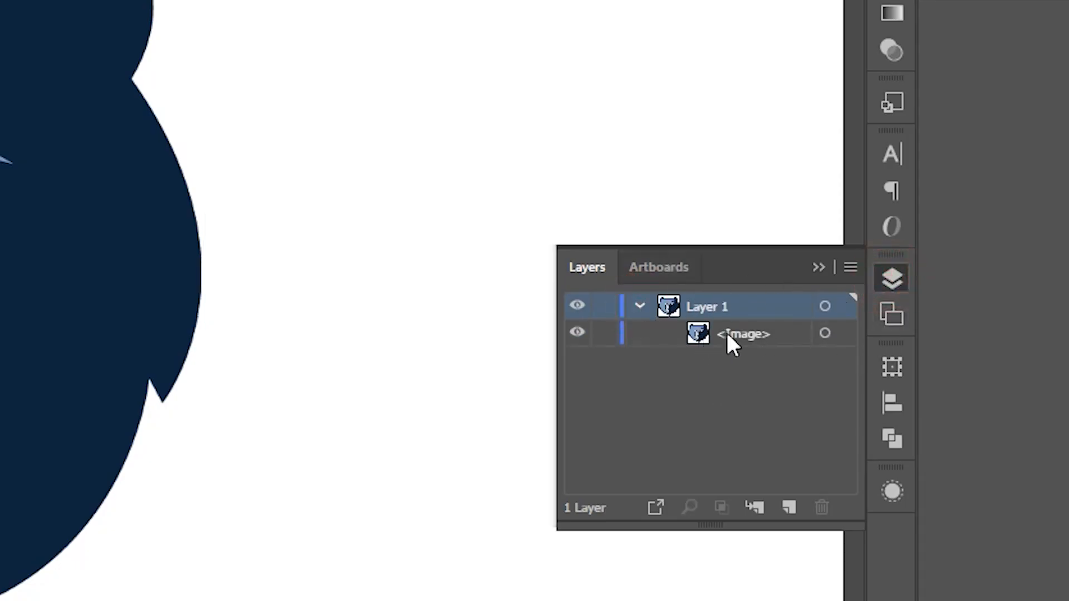
left_click(639, 306)
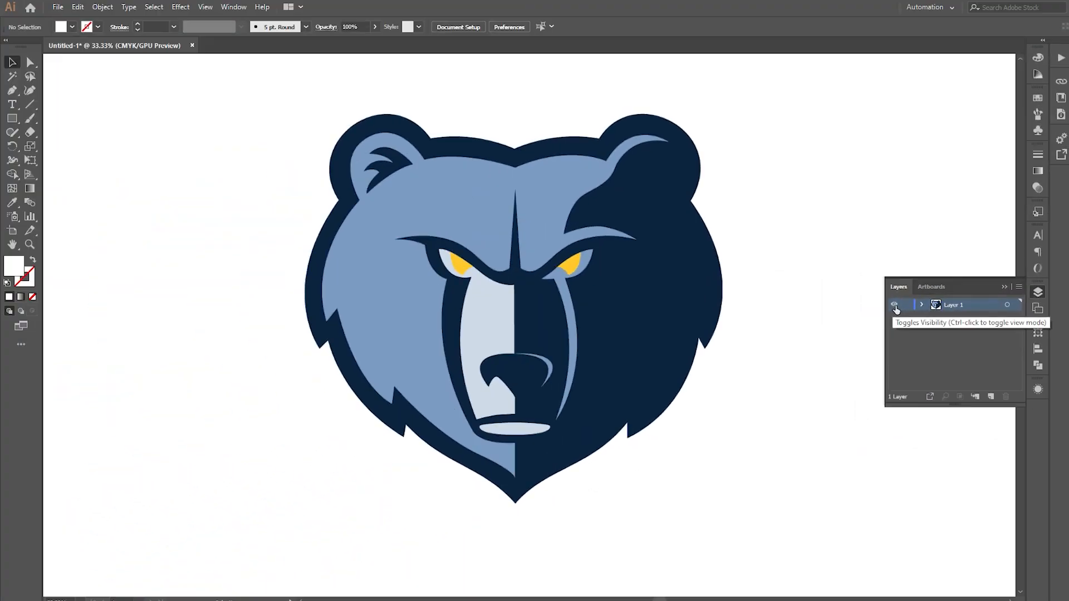
left_click(895, 306, "ctrl")
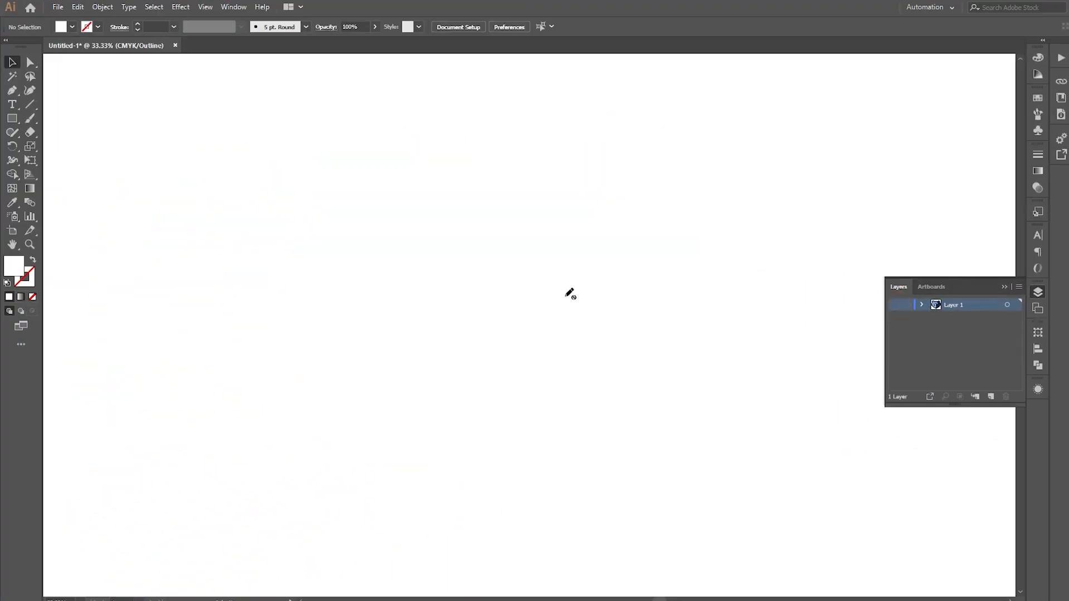
left_click(894, 306)
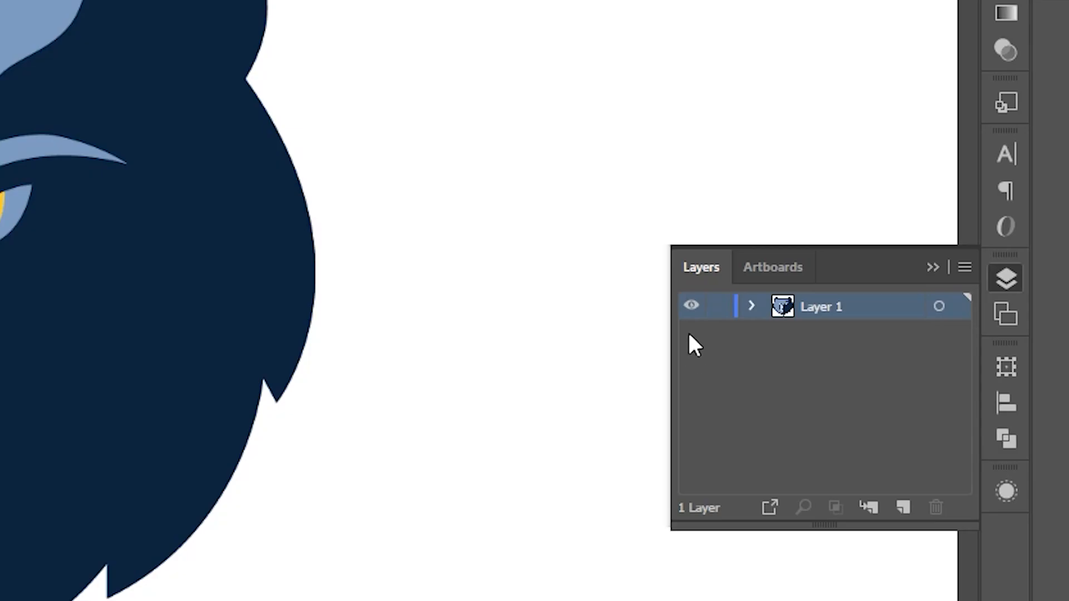
Lock Layer 1 and try to select the bear image on the artboard to test the lock.
left_click(718, 308)
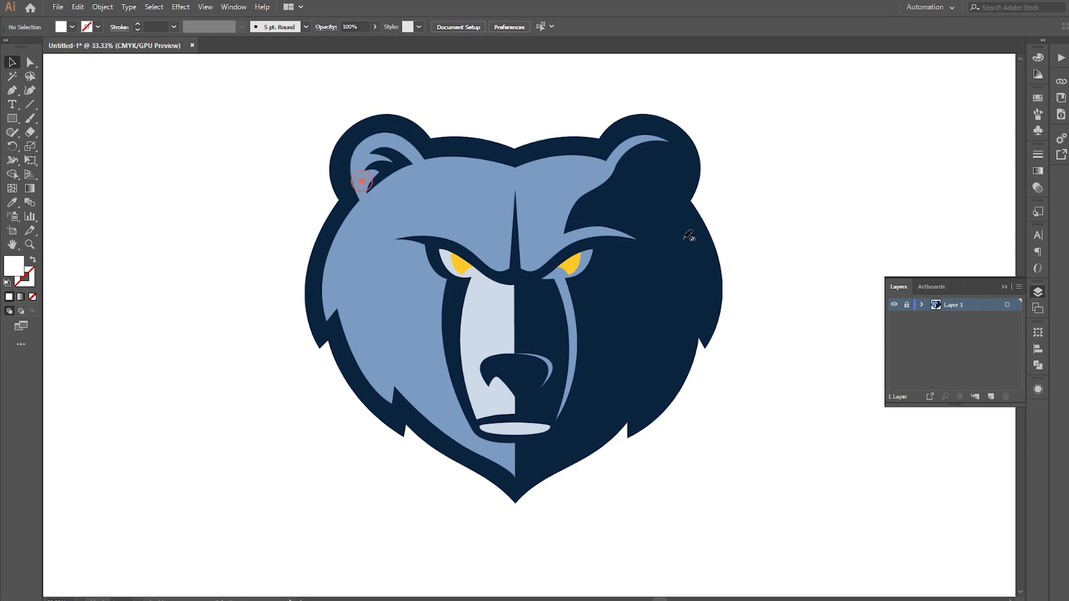
left_click(676, 238)
left_click(616, 338)
left_click(629, 255)
left_click(675, 284)
left_click(631, 325)
left_click(908, 306)
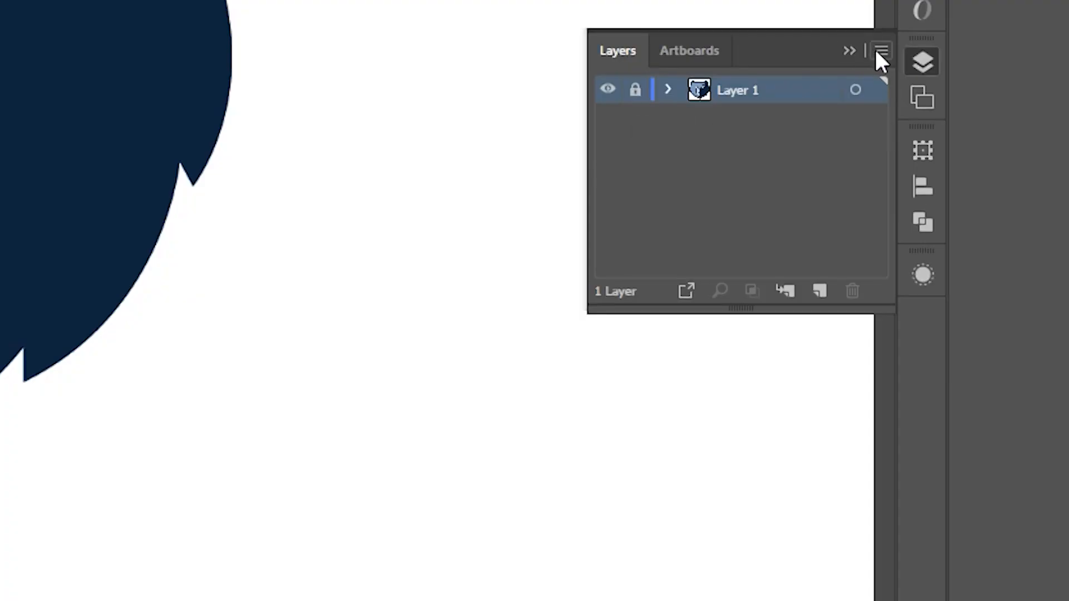
Turn the locked Layer 1 into a template layer so the bear image serves as a tracing guide.
left_click(877, 50)
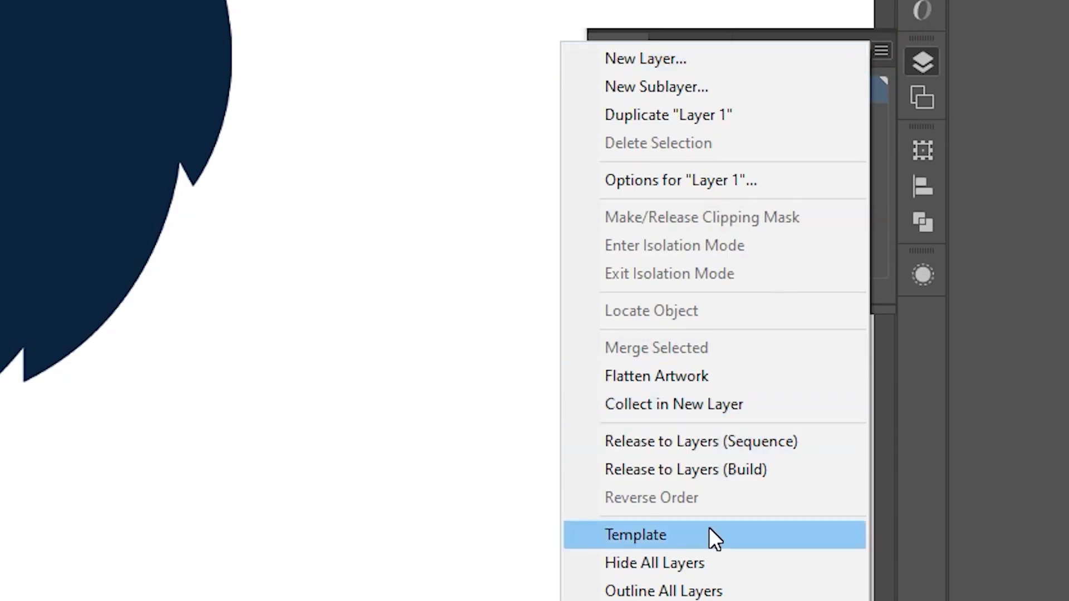
left_click(645, 535)
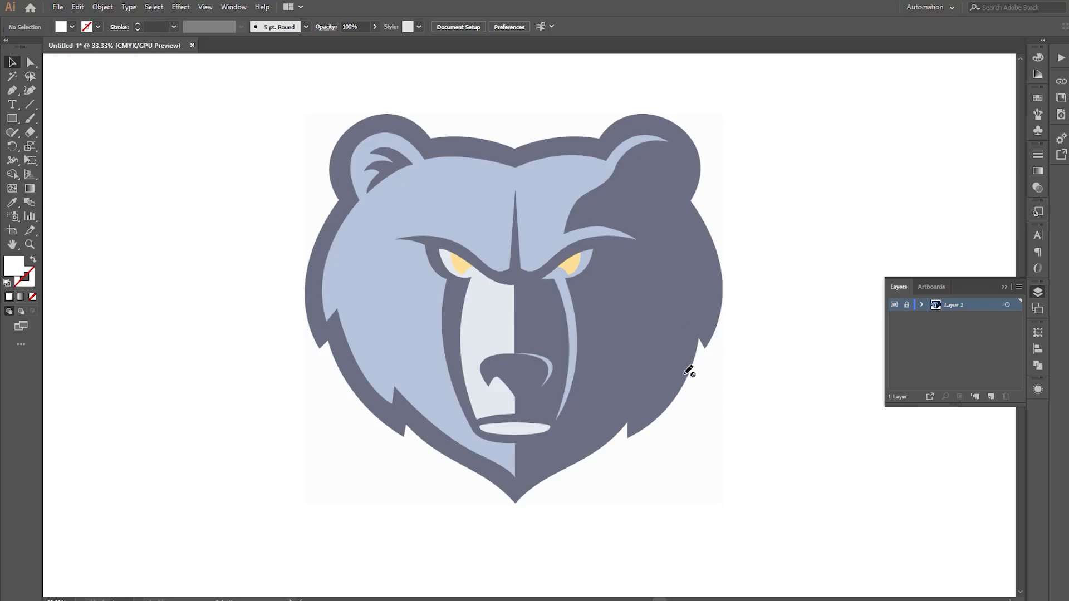
left_click_drag(496, 245, 489, 258)
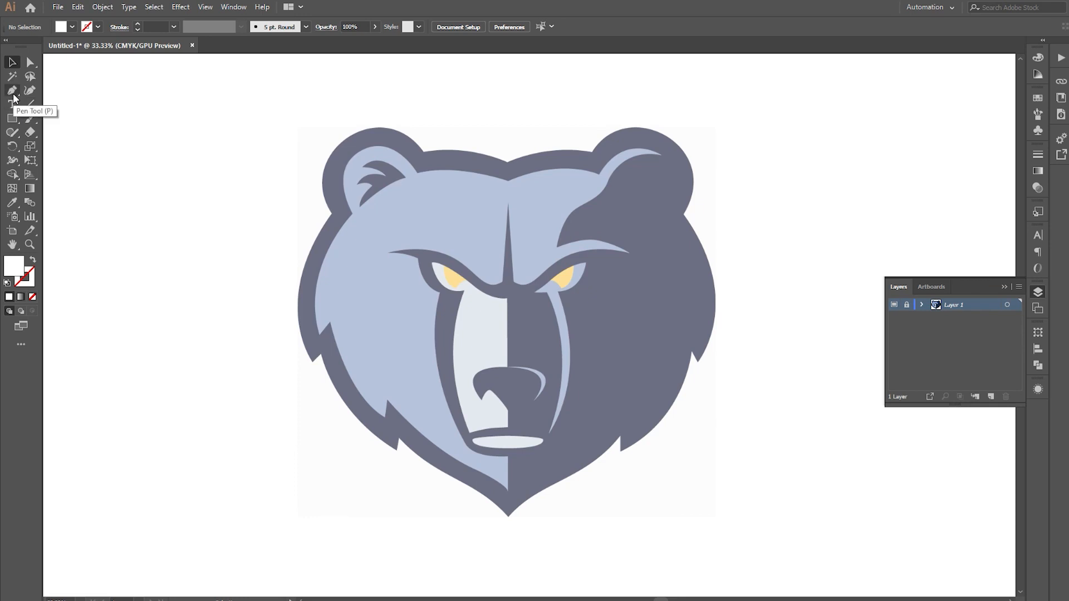
Activate the Pen tool and create a new layer above the template layer for the tracing.
left_click(14, 95)
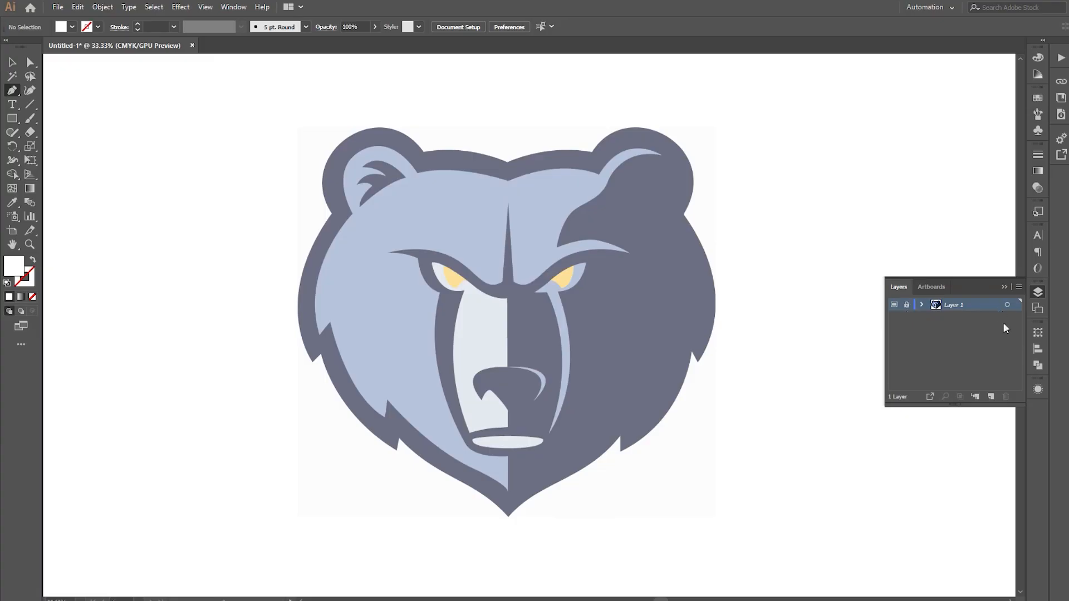
left_click(991, 396)
Examine the bear's outer contour at the fur tips, chin and forehead notch for a tracing start point.
scroll(622, 457, "up", 3)
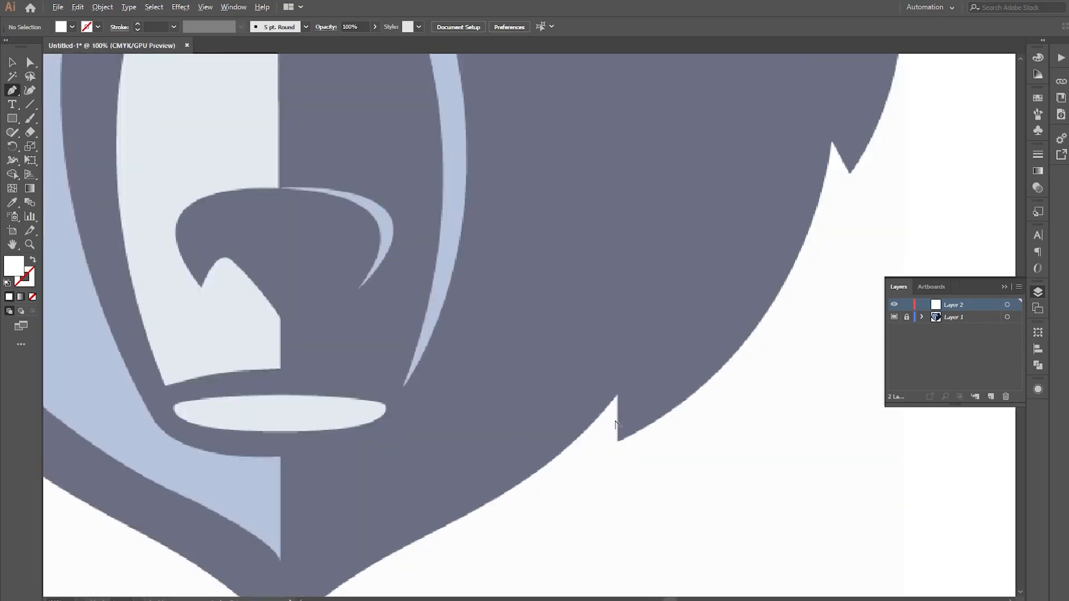
scroll(617, 424, "down", 2)
scroll(265, 436, "up", 1)
scroll(265, 436, "up", 1)
scroll(264, 432, "down", 1)
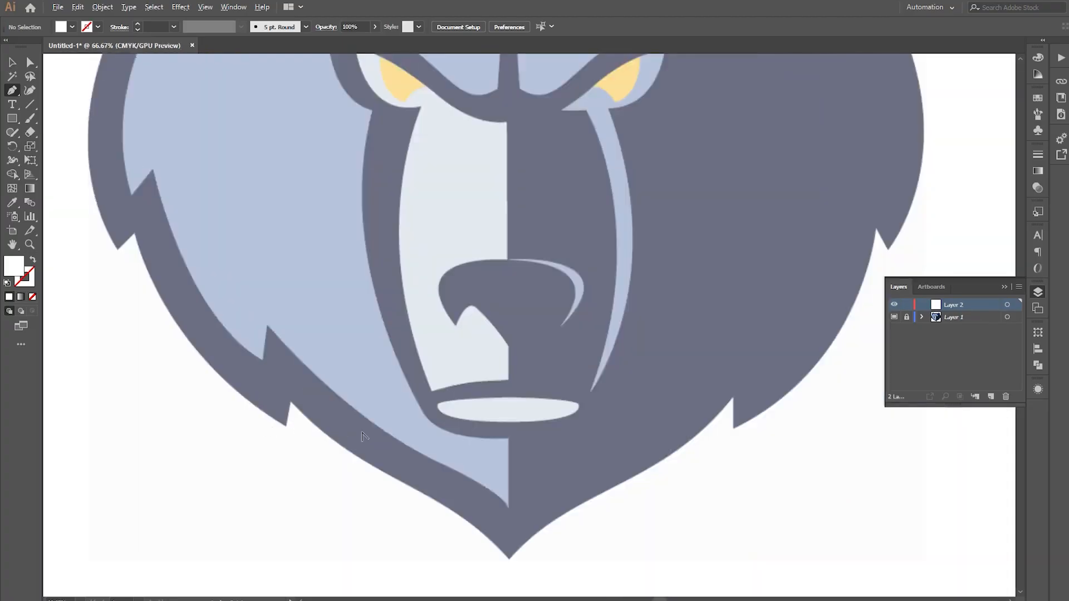
scroll(462, 439, "down", 1)
scroll(547, 444, "down", 1)
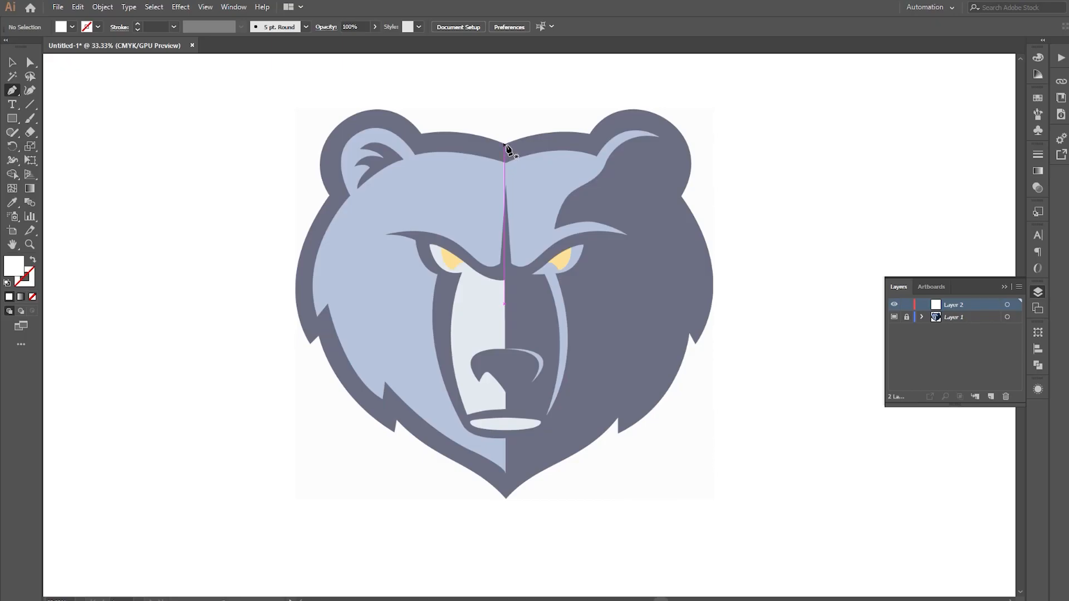
scroll(507, 149, "up", 1)
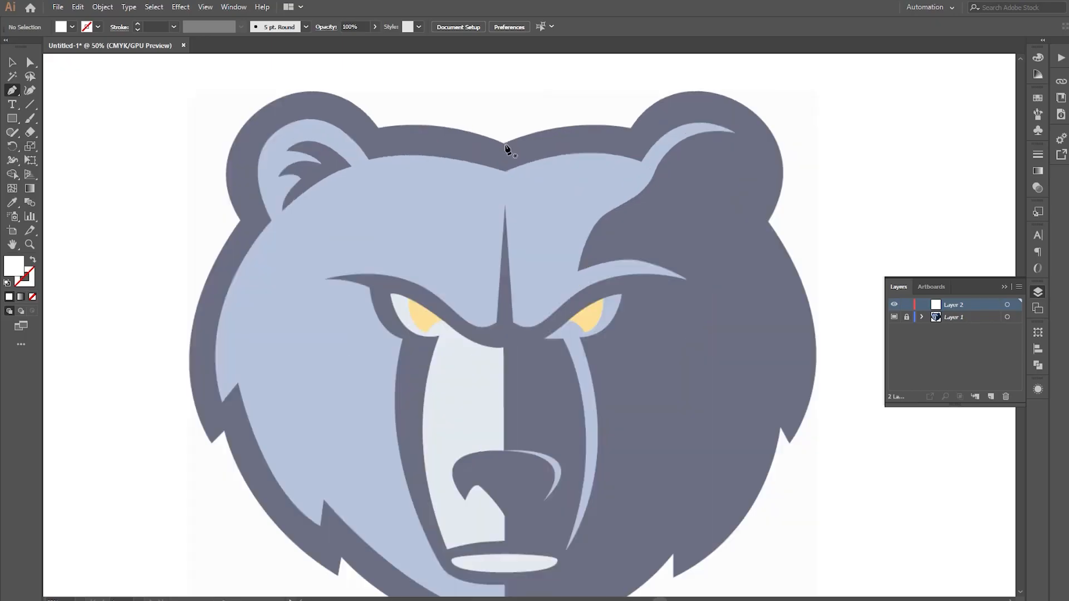
scroll(506, 147, "up", 1)
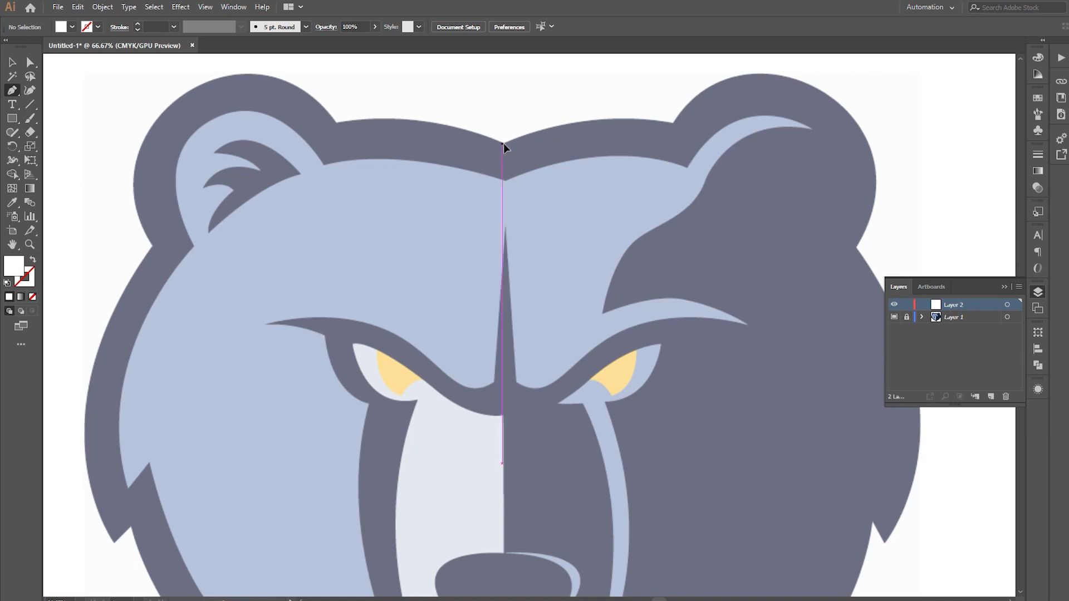
Start the bear outline at the forehead notch and draw a curve to the left ear's inner base, ending in a corner point.
left_click(503, 143)
scroll(336, 128, "up", 1)
left_click(339, 122)
left_click_drag(338, 122, 199, 146)
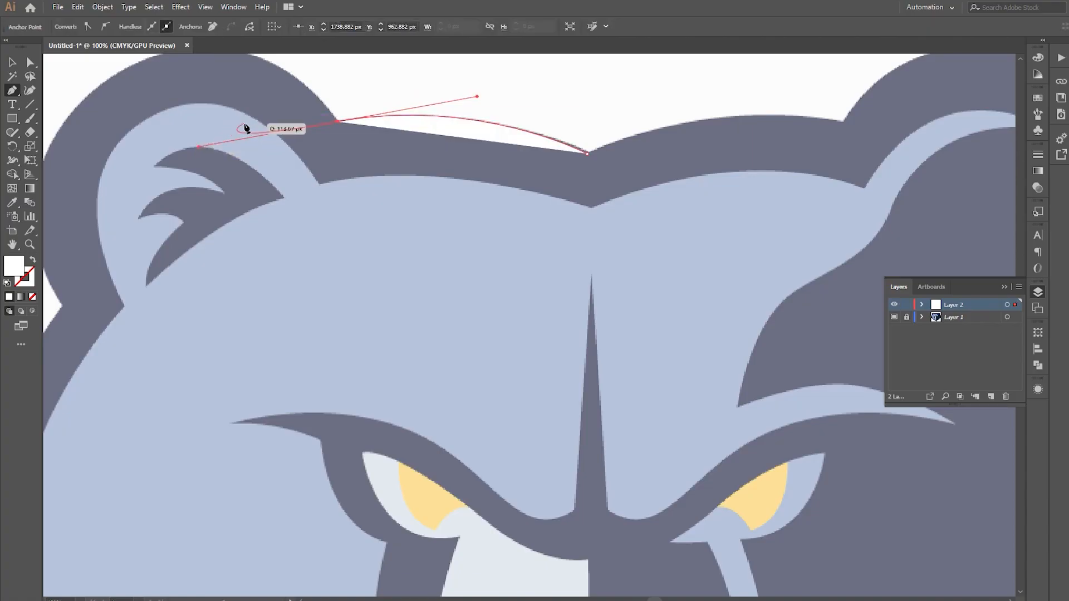
left_click(336, 122)
Continue the outline over the top of the left ear down to its outer base with curved segments.
left_click_drag(308, 113, 328, 144)
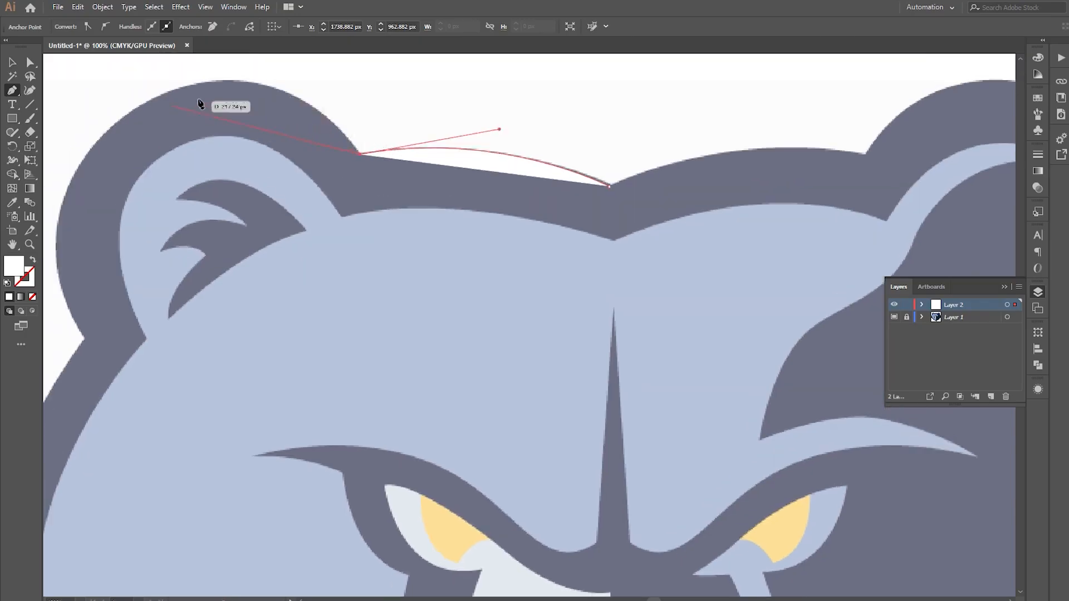
left_click_drag(157, 96, 163, 156)
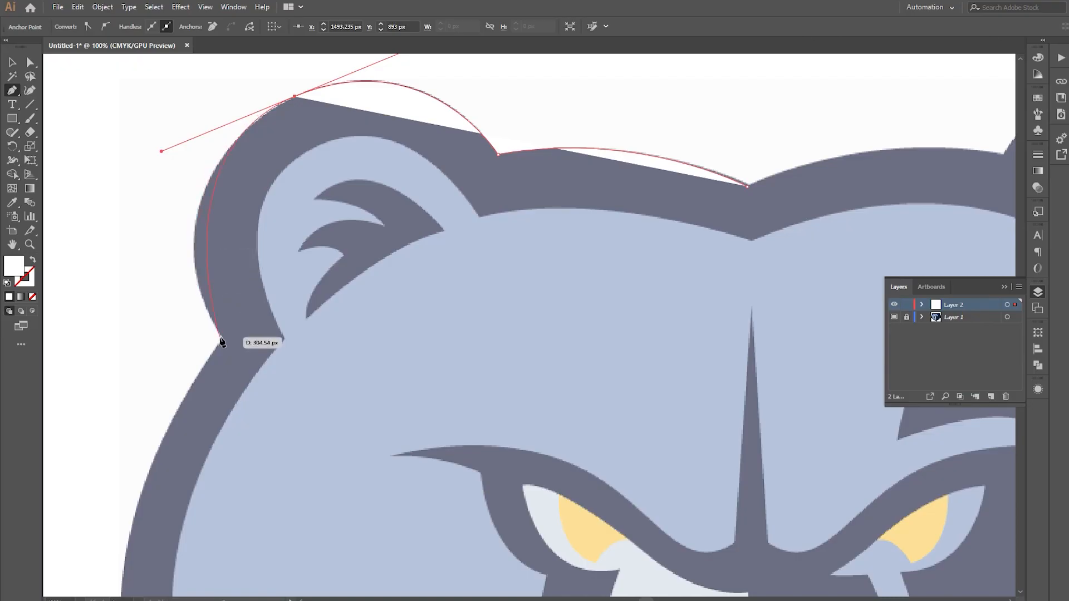
left_click_drag(222, 338, 44, 275)
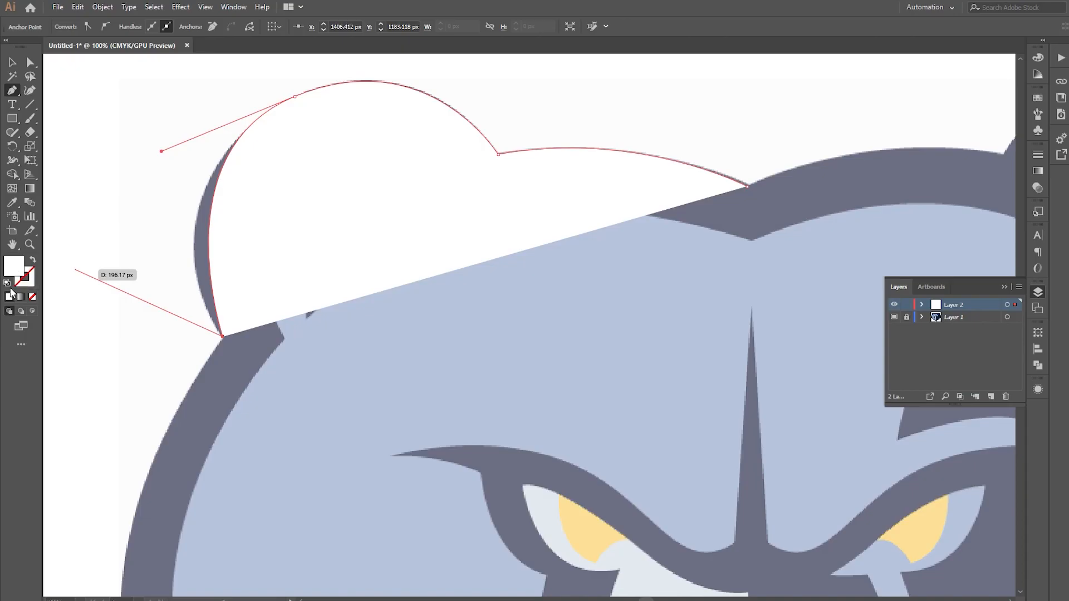
Give the path no fill and a yellow stroke of about C 7.66 and Y 93.44.
left_click(34, 259)
left_click(33, 286)
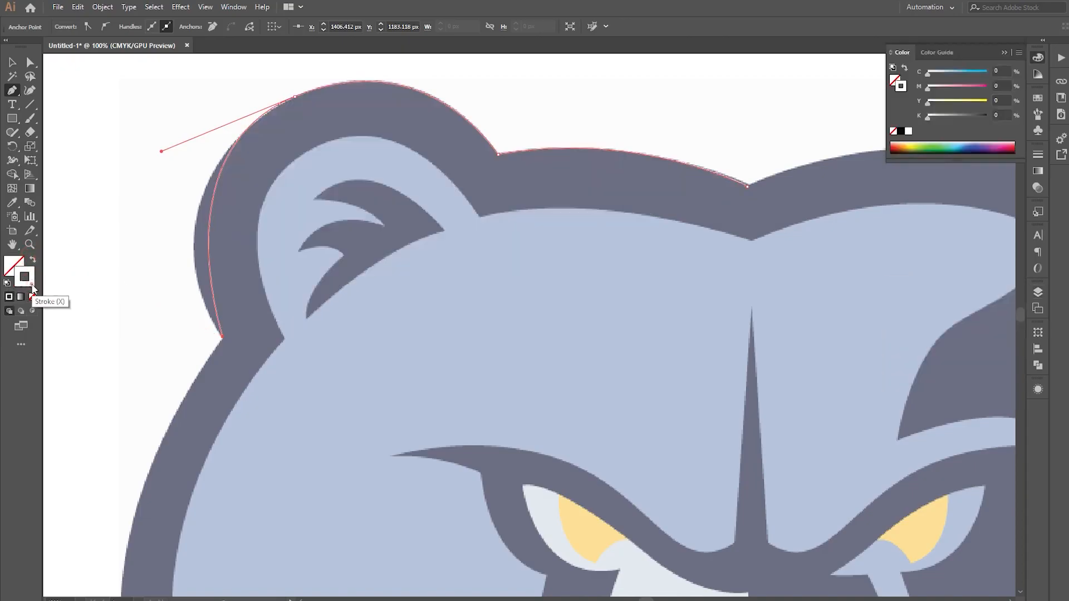
double_click(32, 286)
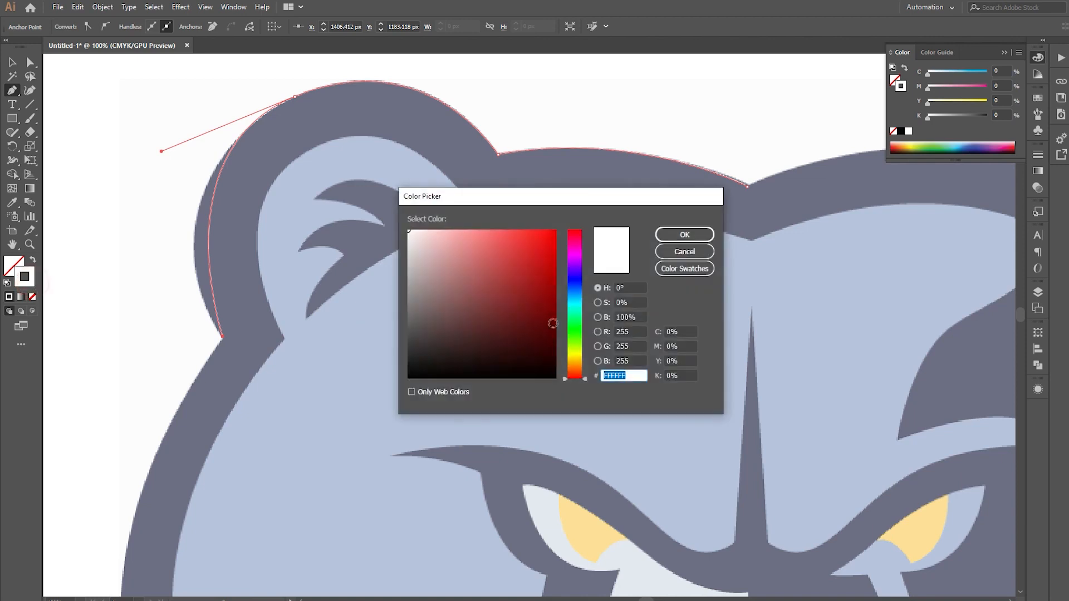
left_click(577, 355)
left_click_drag(533, 291, 547, 233)
left_click(684, 235)
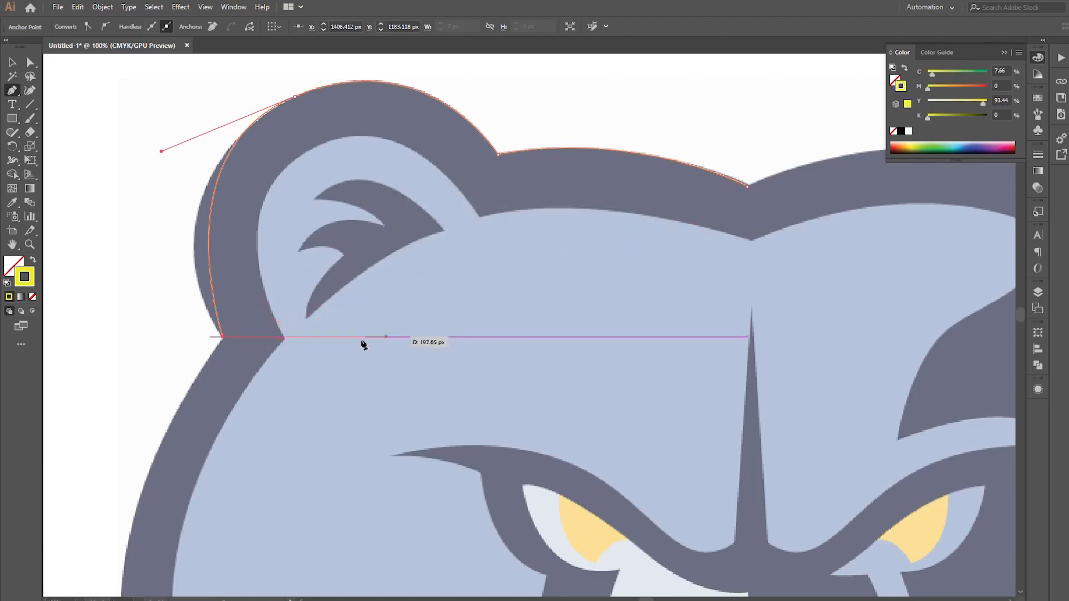
Trace the left cheek from the ear base to the upper fur tip and into the notch beside it.
scroll(250, 391, "down", 1)
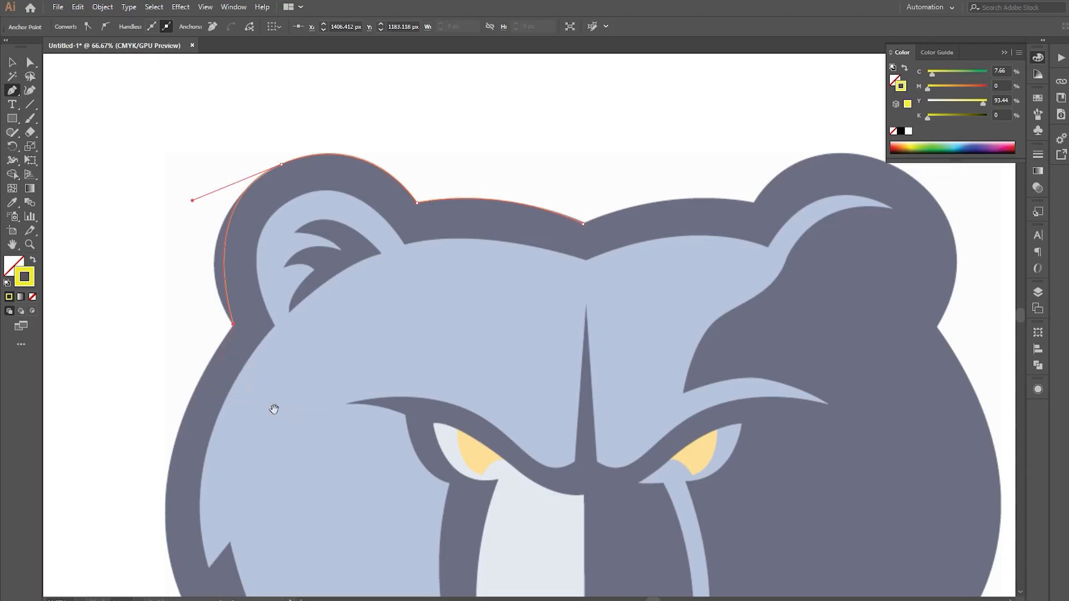
left_click_drag(274, 409, 306, 346)
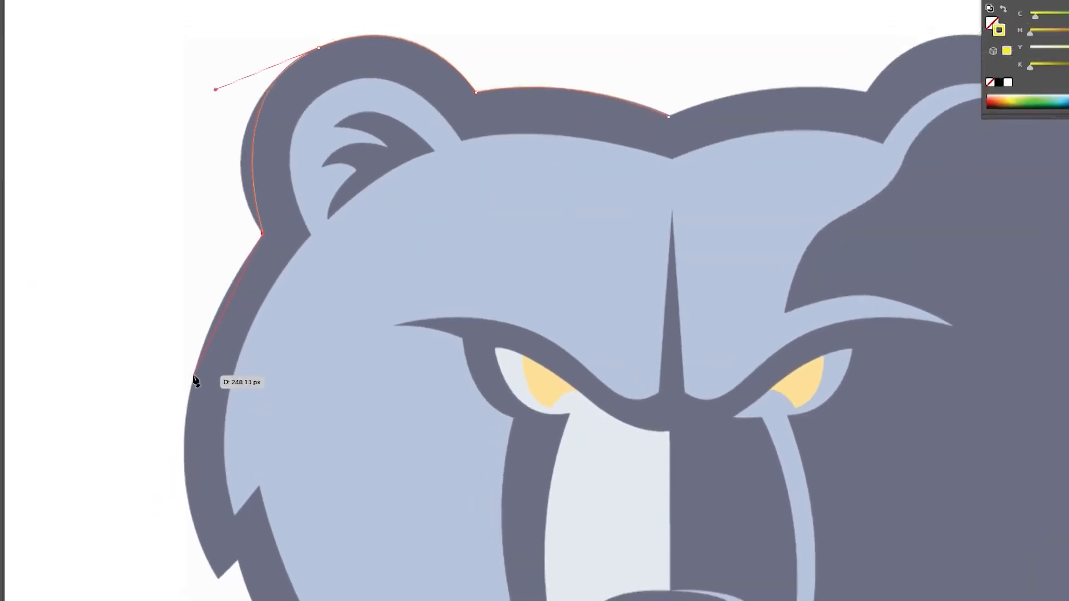
left_click_drag(206, 384, 198, 422)
left_click_drag(131, 412, 133, 424)
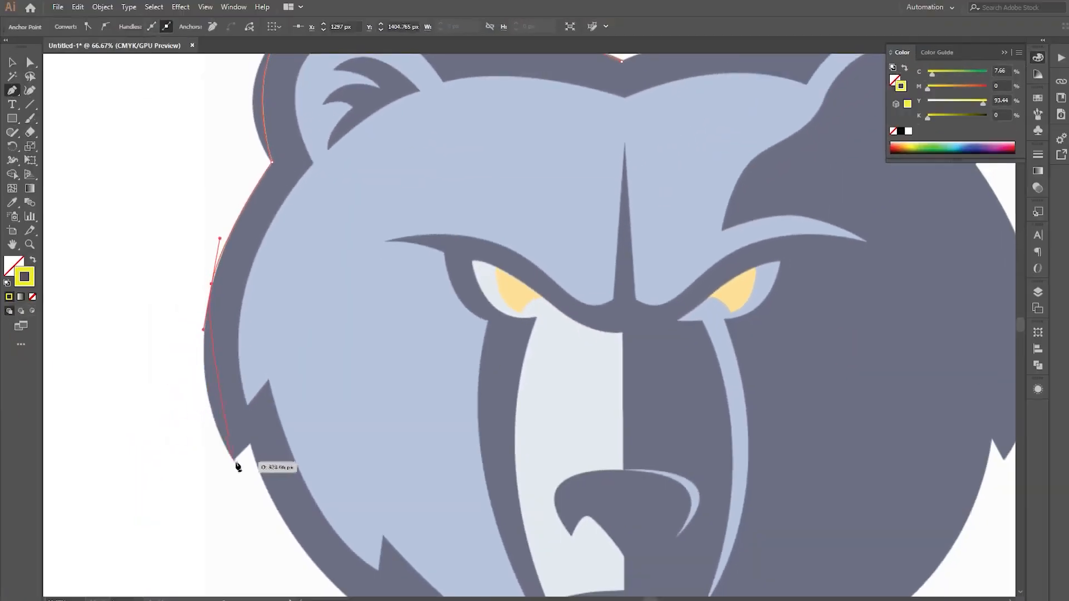
left_click_drag(199, 600, 254, 600)
left_click(233, 460)
left_click(250, 446)
Trace the lower left cheek to the second fur tip and into its notch.
scroll(327, 477, "down", 5)
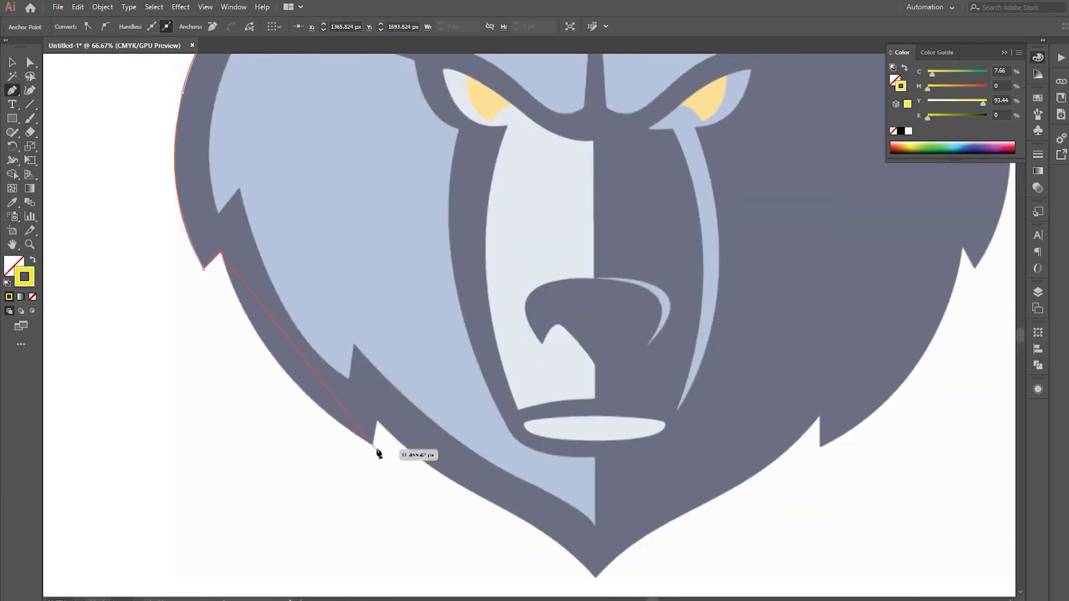
left_click_drag(286, 373, 321, 415)
left_click(372, 445)
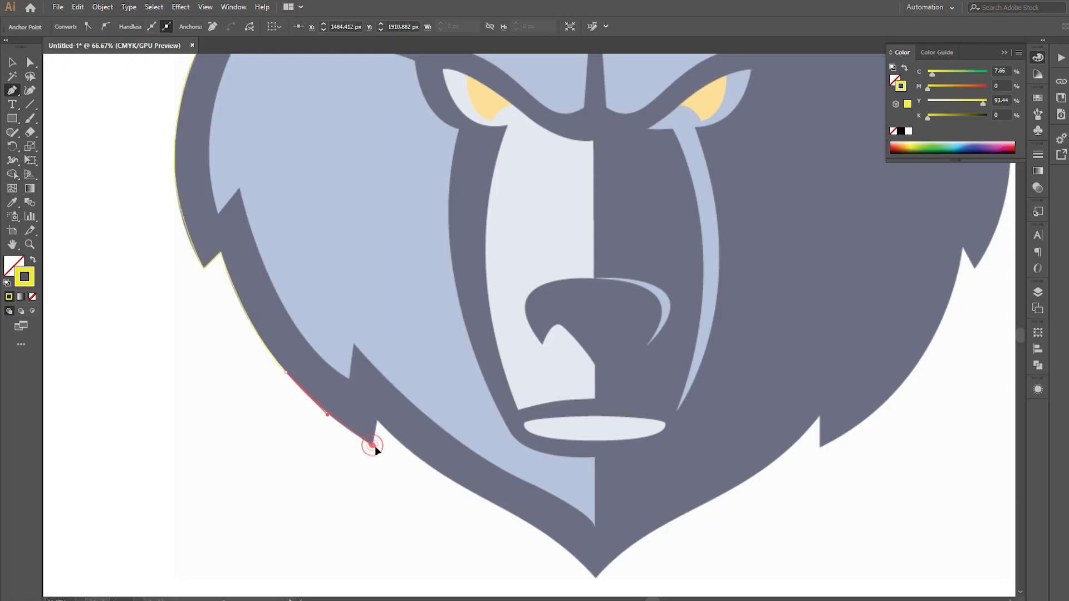
left_click(372, 446)
left_click(377, 420)
Trace the left jaw from the second fur notch to the chin tip and finish the half outline.
left_click_drag(467, 489, 508, 512)
left_click_drag(566, 551, 576, 562)
scroll(597, 580, "up", 3)
left_click_drag(560, 502, 600, 550)
key("ctrl+z")
key("ctrl+z")
mouse_move(560, 501)
left_mouse_down()
mouse_move(596, 549)
mouse_move(587, 573)
mouse_move(615, 578)
mouse_move(589, 546)
mouse_move(598, 560)
left_mouse_up()
left_click(560, 501)
left_click(13, 62)
Refine the left jaw curve by adjusting its middle anchor and handles with the Direct Selection tool.
key("ctrl+minus")
key("ctrl+minus")
key("ctrl+minus")
key("ctrl+minus")
key("ctrl+minus")
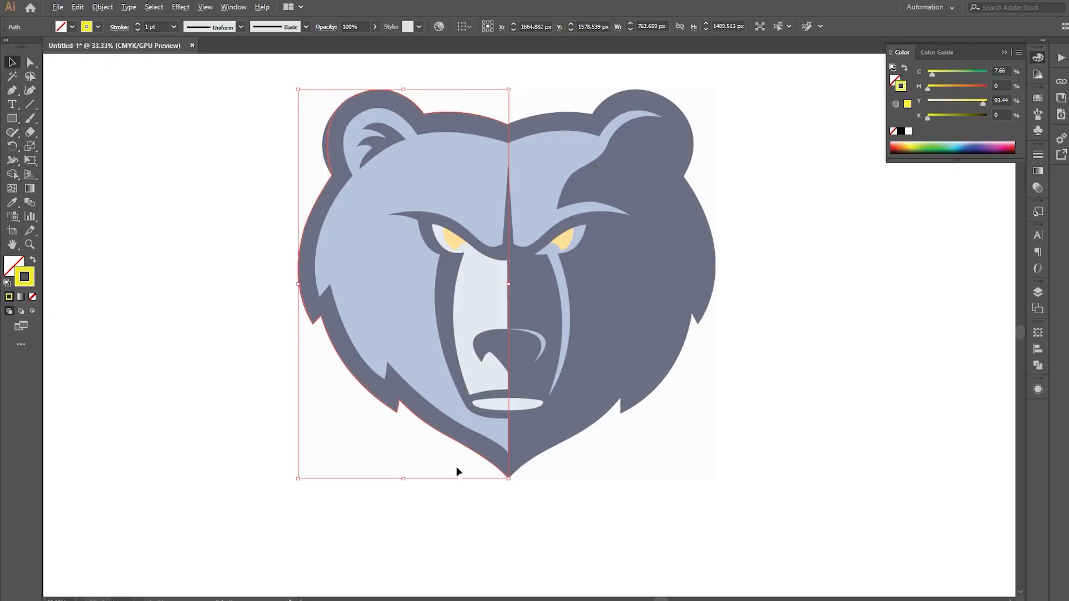
scroll(456, 468, "up", 5)
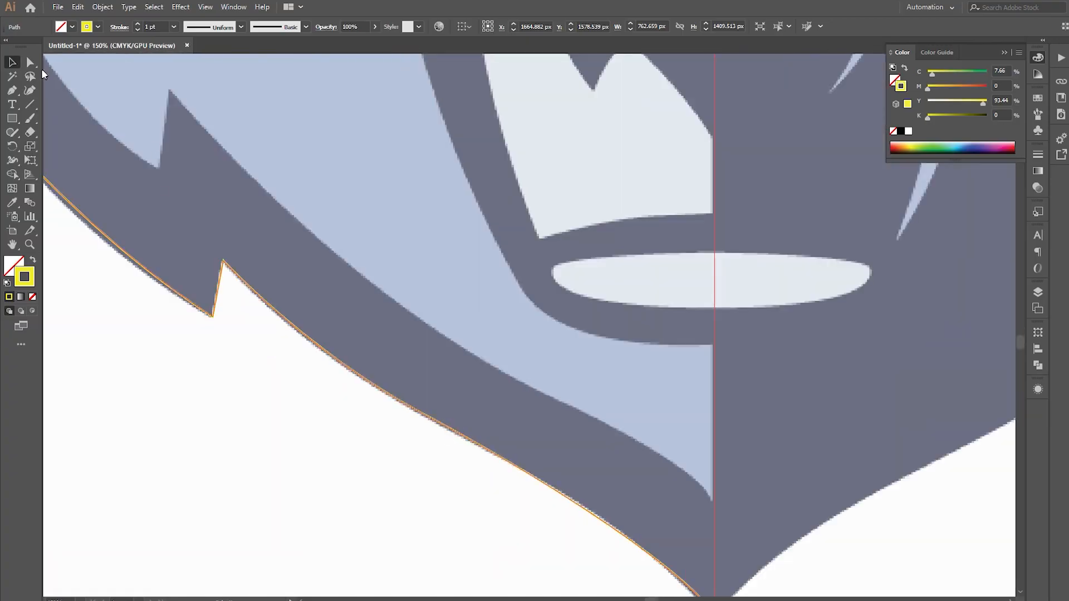
left_click_drag(585, 381, 474, 254)
key("a")
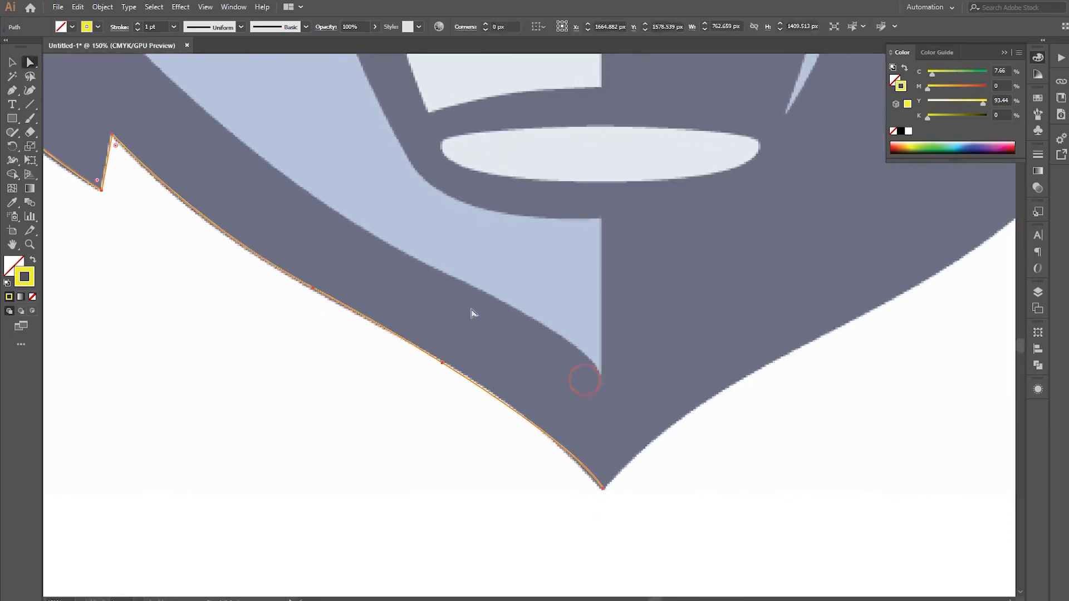
left_click(443, 363)
left_click_drag(582, 461, 583, 465)
left_click_drag(520, 412, 523, 403)
scroll(404, 354, "up", 3)
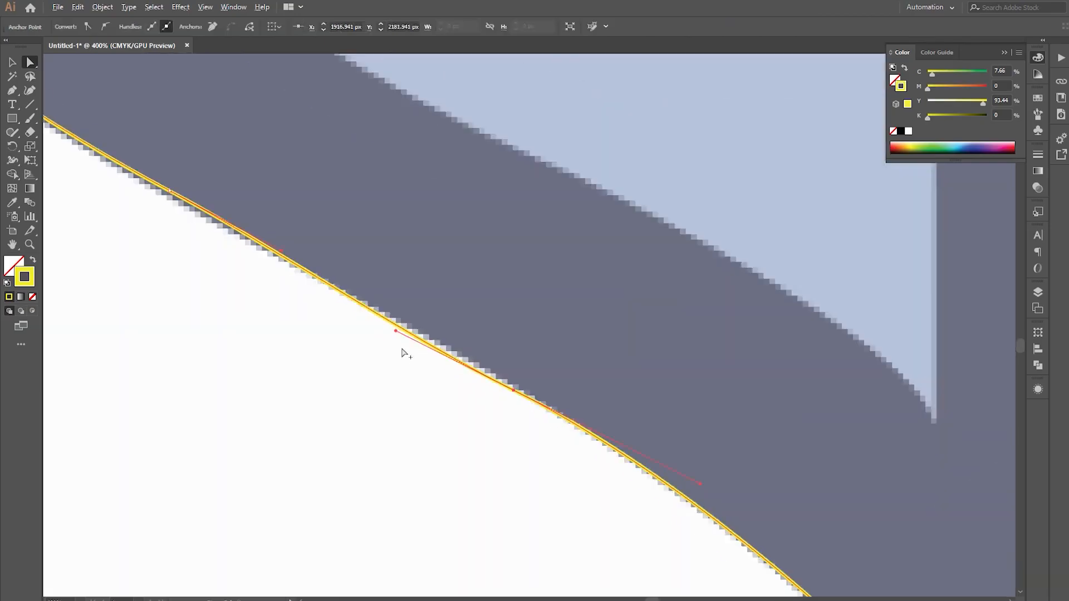
left_click_drag(350, 346, 503, 389)
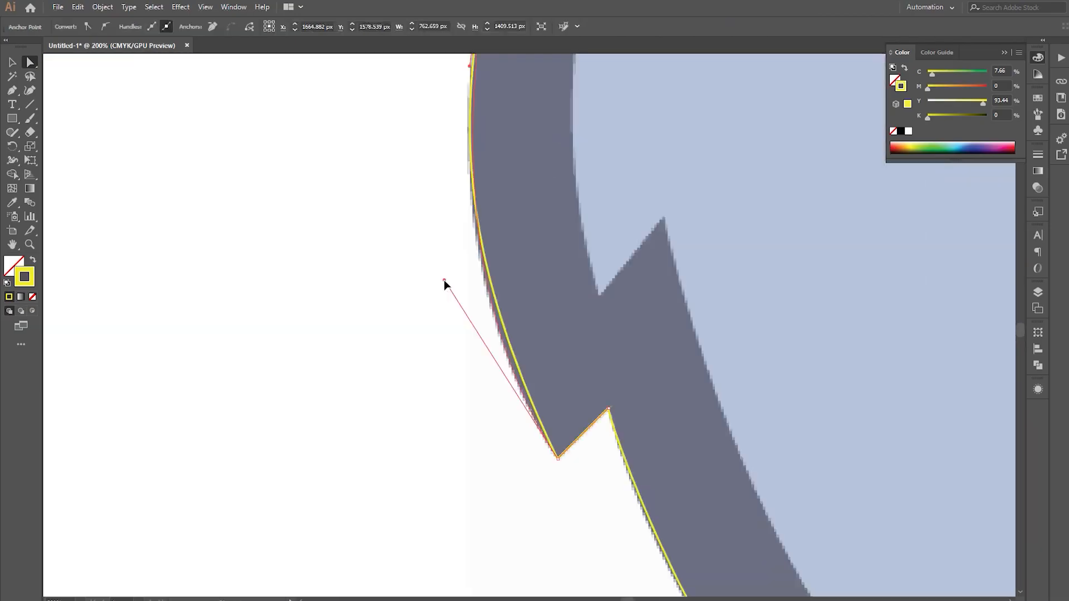
Adjust the handle at the left cheek's upper fur tip so the curve follows the template edge.
left_click_drag(443, 280, 441, 282)
left_click_drag(534, 222, 536, 343)
left_click_drag(530, 263, 514, 408)
scroll(543, 273, "down", 3)
left_click_drag(590, 176, 537, 361)
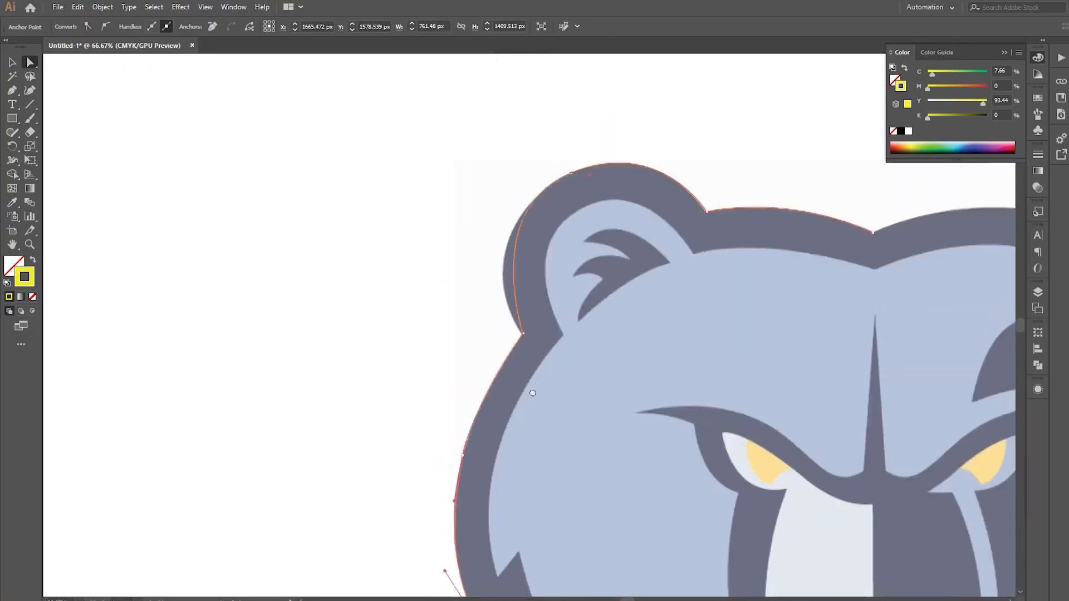
Reshape the left ear's outer side by pulling the segment and its upper handle onto the template edge.
scroll(496, 341, "up", 3)
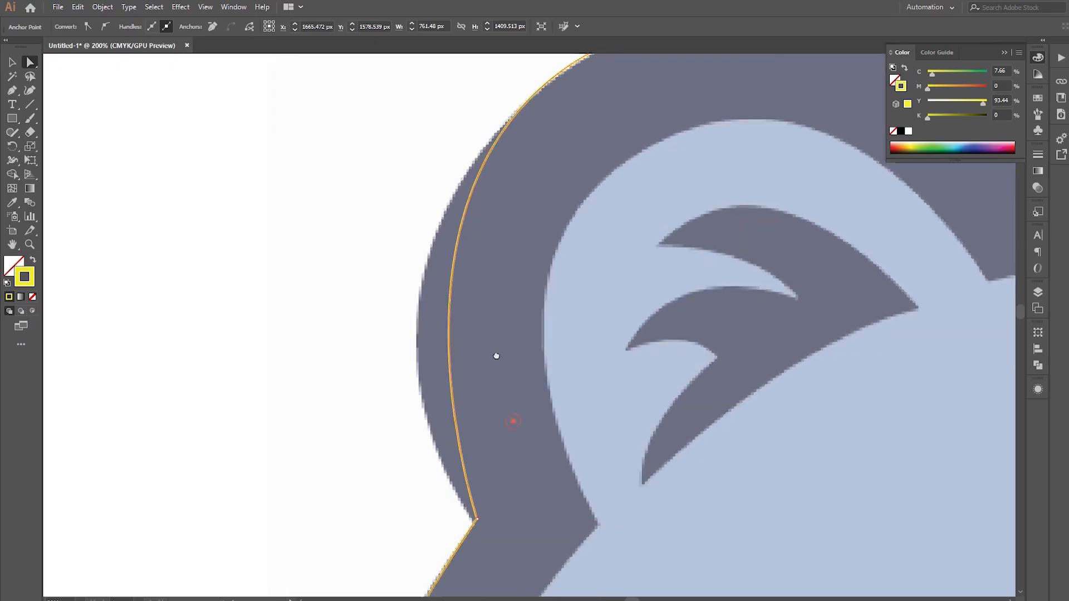
scroll(490, 352, "down", 2)
left_click(469, 304)
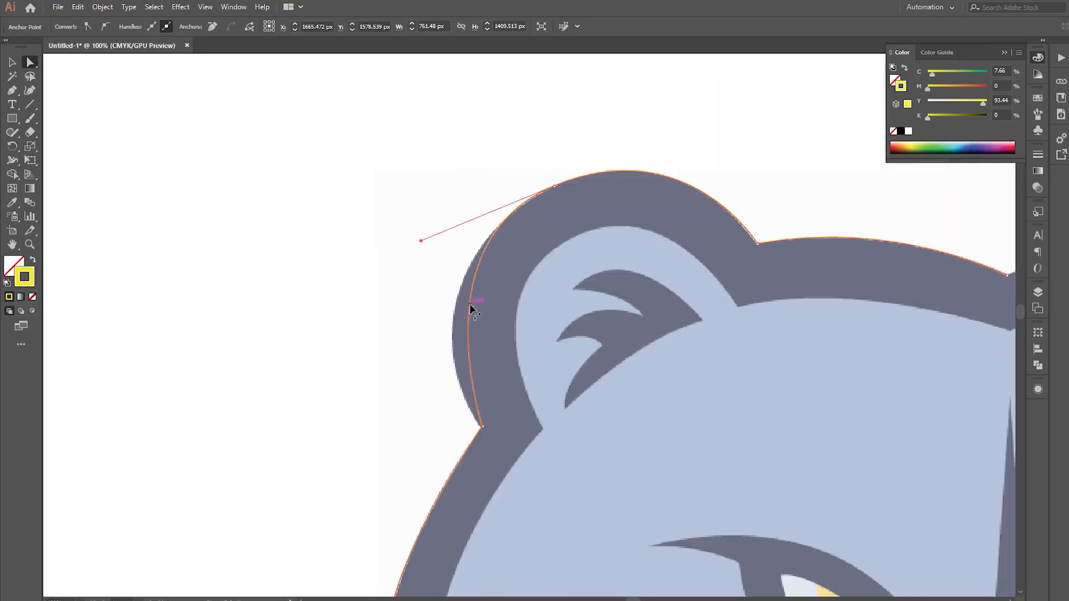
mouse_move(469, 307)
left_mouse_down()
mouse_move(453, 316)
mouse_move(452, 306)
left_mouse_up()
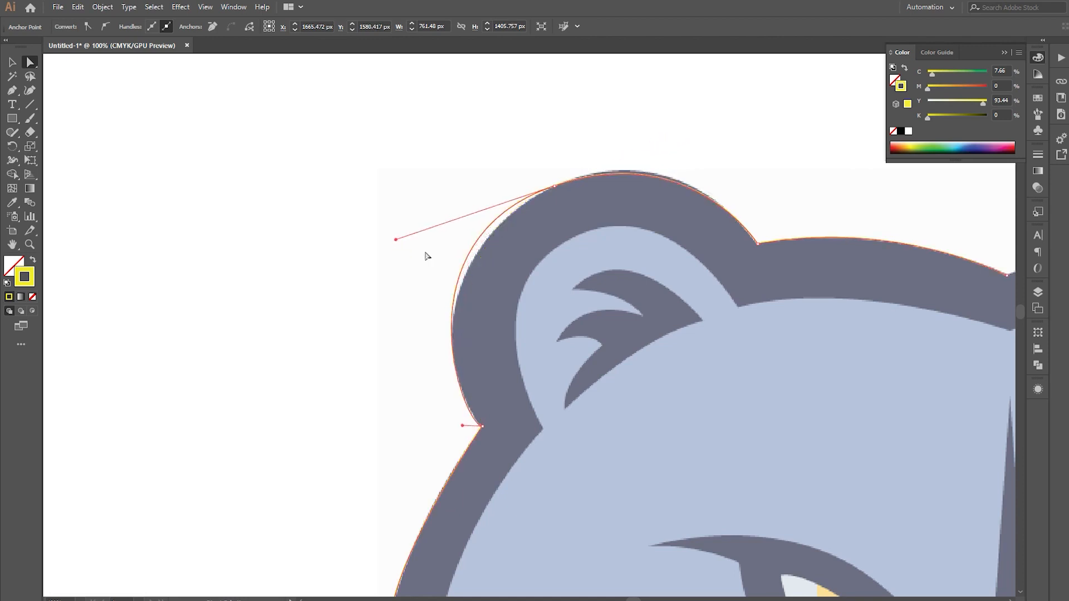
left_click_drag(395, 240, 400, 262)
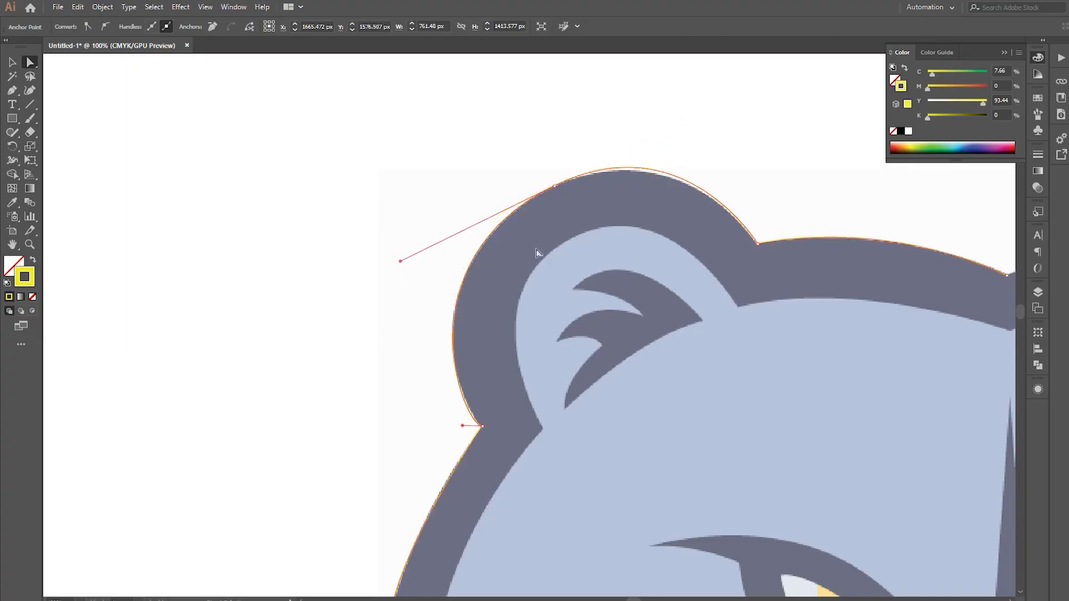
Refine the top of the left ear by adjusting its anchor point, handles and side segment.
left_click(665, 176)
left_click_drag(682, 117, 685, 131)
left_click_drag(555, 186, 561, 189)
left_click_drag(688, 129, 684, 130)
left_click_drag(461, 295, 461, 290)
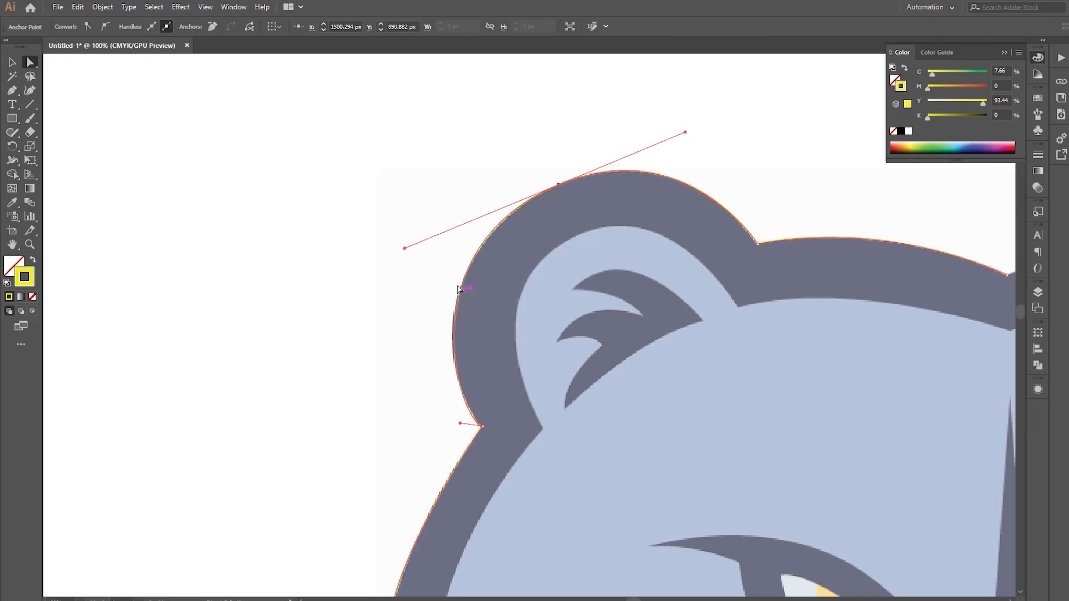
Deselect the half outline and collapse the Color panel to clear the view of the whole bear.
left_click(579, 286)
left_click_drag(582, 287, 503, 291)
scroll(570, 263, "down", 3)
scroll(634, 323, "up", 2)
left_click_drag(635, 329, 497, 249)
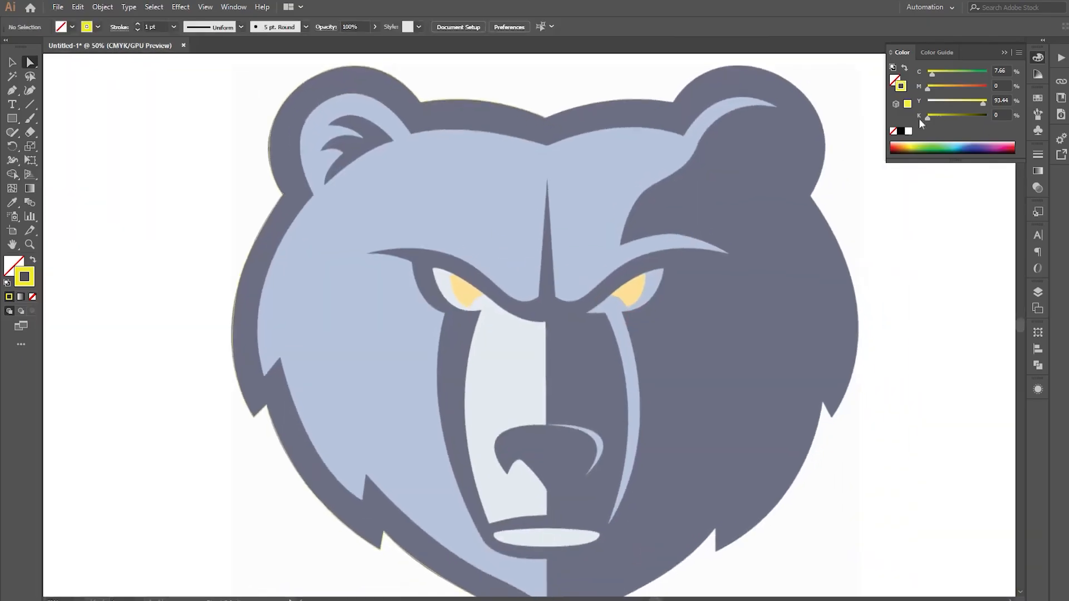
left_click(1038, 58)
scroll(562, 262, "down", 1)
left_click_drag(594, 282, 571, 293)
Select the traced half outline and create a copy of it reflected across the vertical axis.
left_click(326, 275)
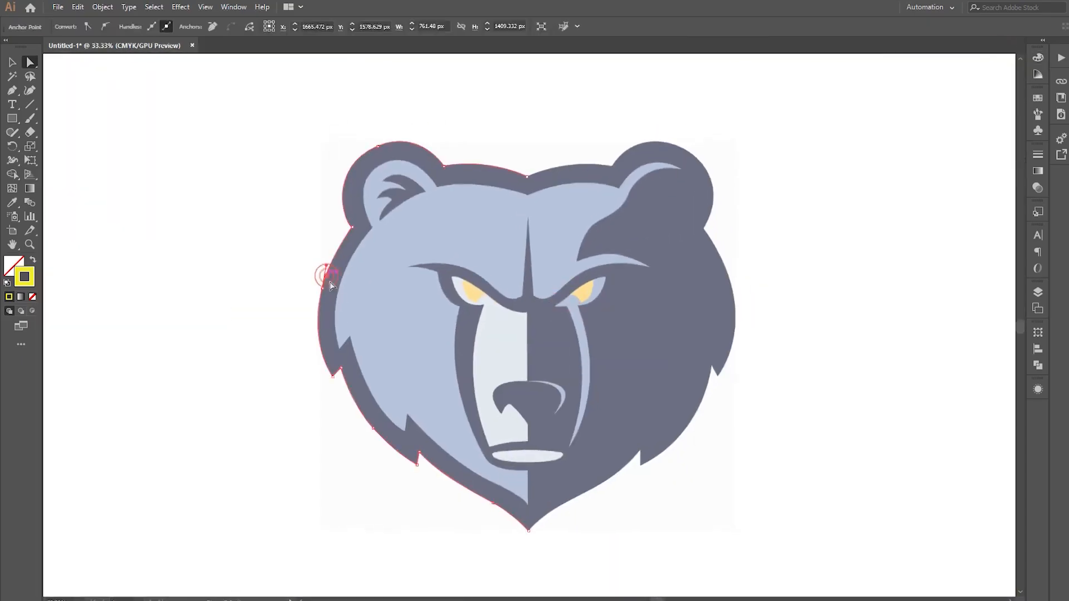
left_click(12, 62)
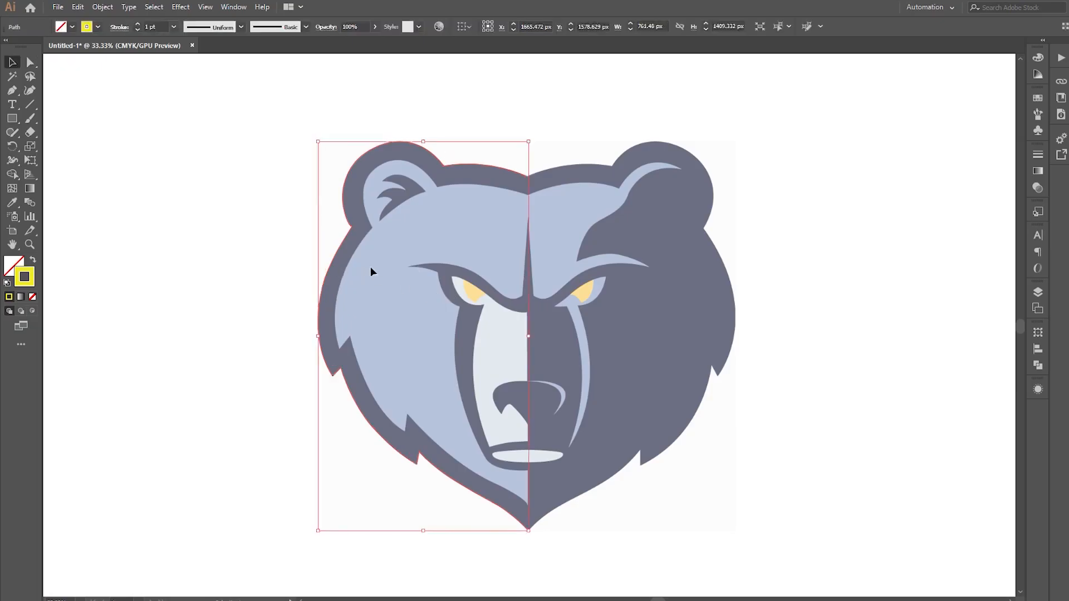
left_click(254, 254)
left_click(330, 268)
right_click(328, 268)
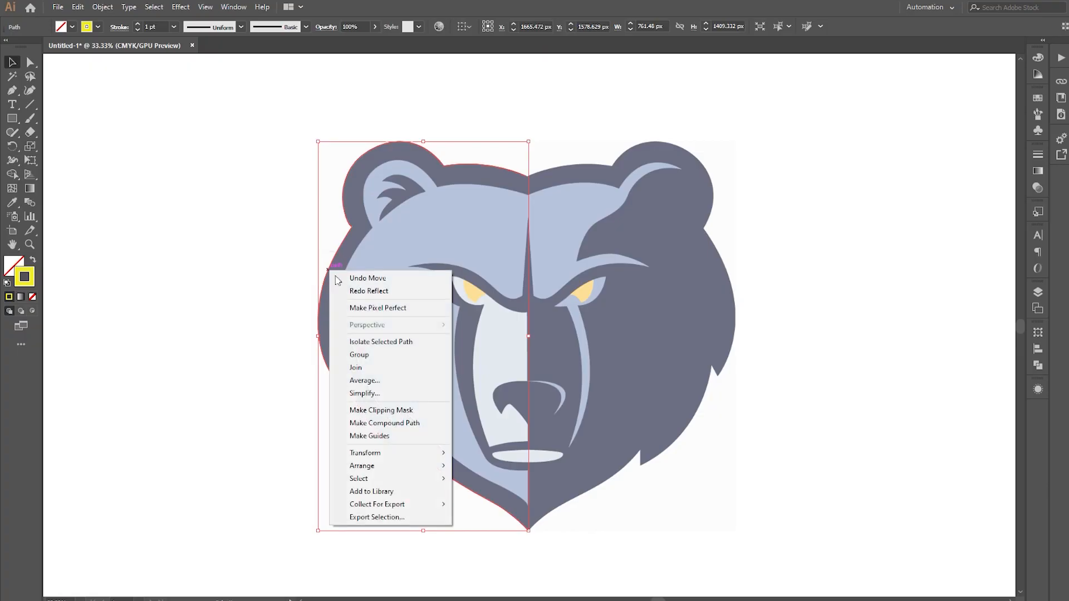
mouse_move(437, 454)
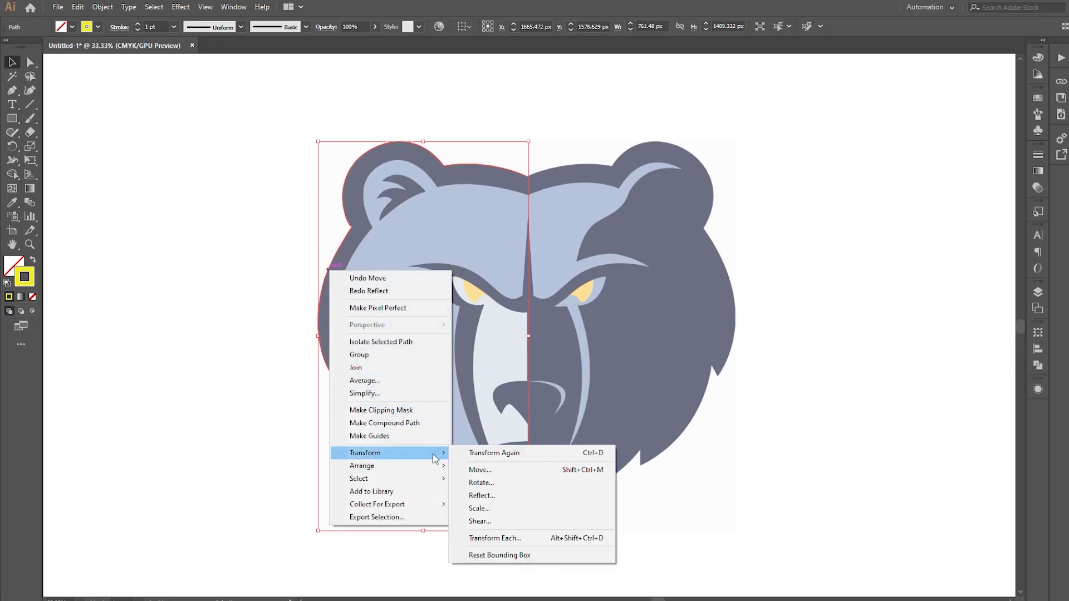
left_click(504, 494)
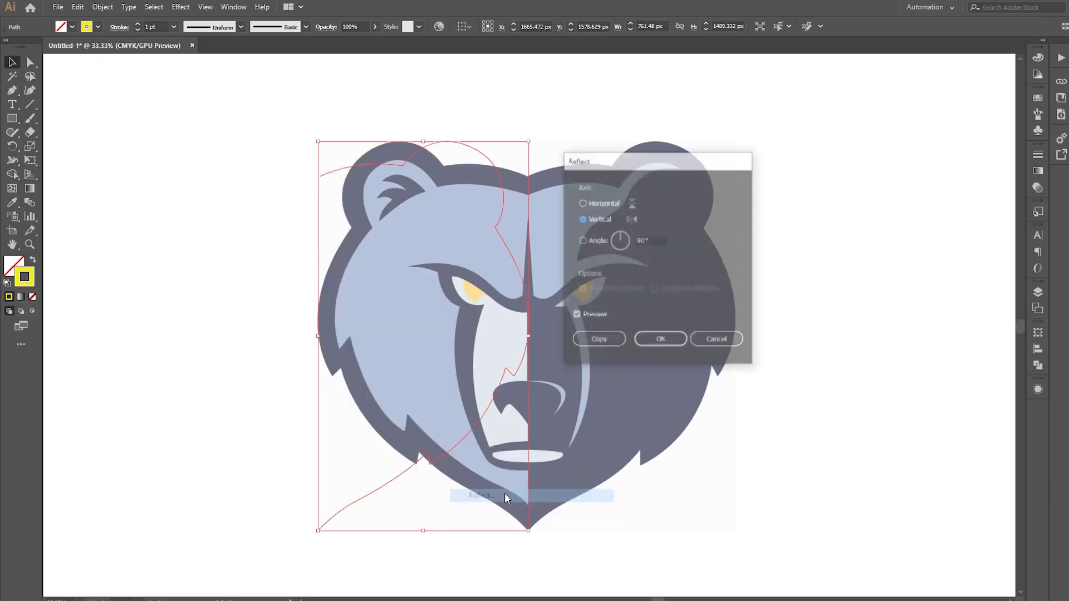
left_click(598, 340)
Move the reflected copy onto the bear's right half so that it meets the original at the chin tip.
left_click_drag(530, 305, 736, 311)
left_click(631, 563)
scroll(613, 529, "up", 3)
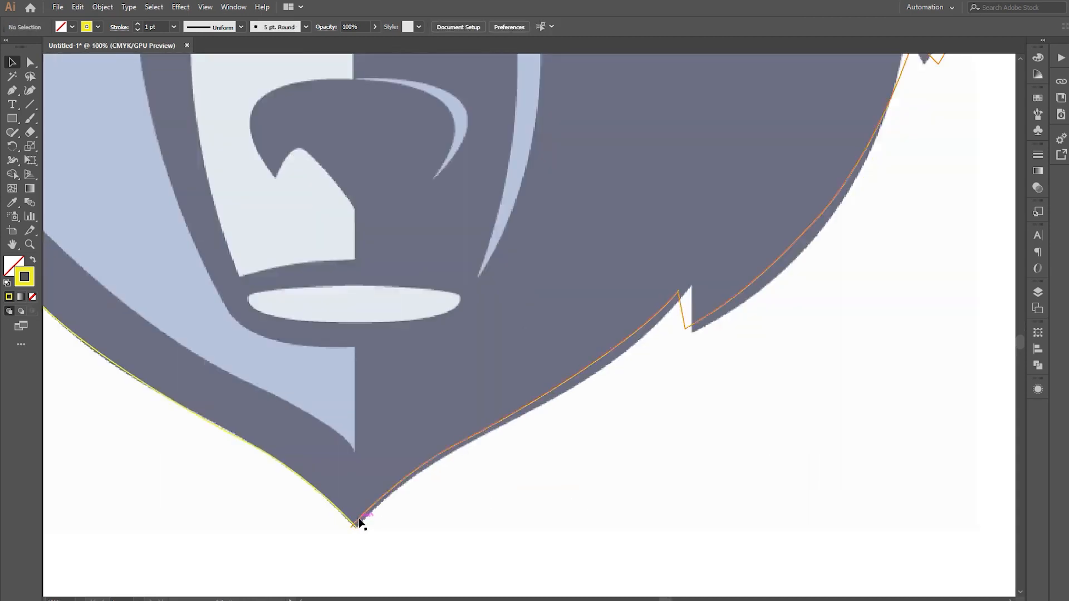
left_click_drag(363, 516, 367, 516)
scroll(498, 517, "down", 4)
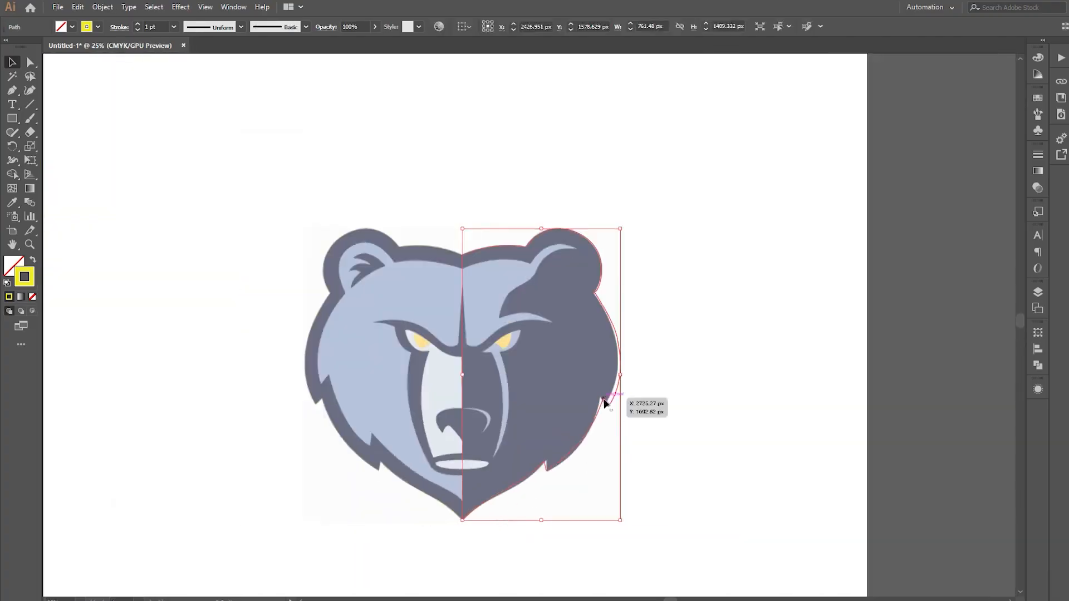
Move the right cheek's upper fur notch and tip anchors onto the template and adjust the tip's handle.
key("a")
scroll(612, 399, "up", 3)
left_click(555, 391)
left_click(704, 368)
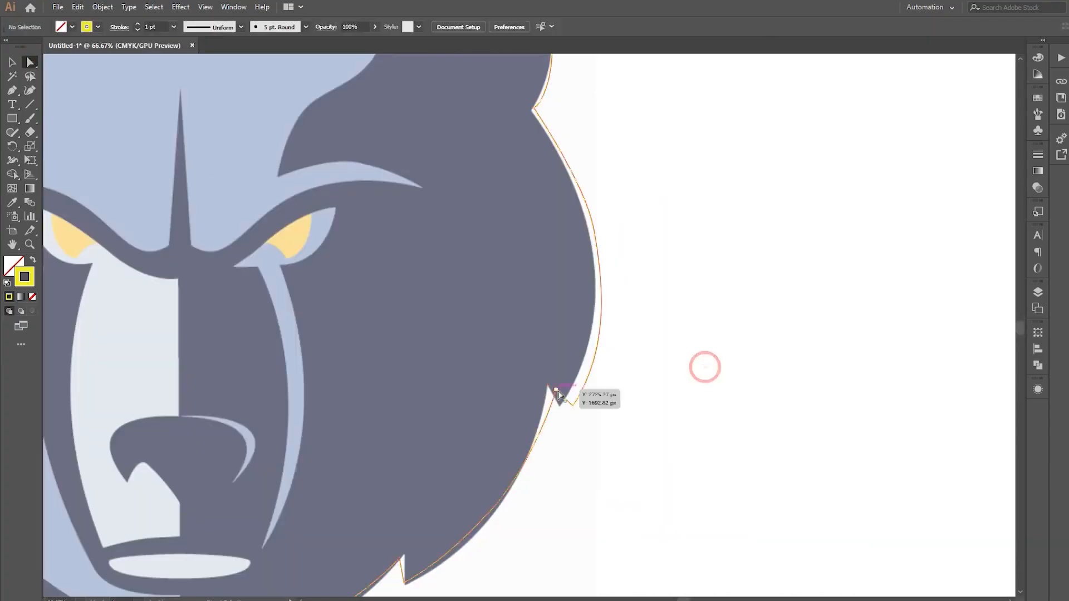
scroll(555, 397, "up", 4)
left_click(548, 359)
left_click_drag(548, 359, 527, 340)
scroll(540, 435, "down", 3)
left_click_drag(567, 436, 554, 435)
left_click_drag(611, 344, 614, 361)
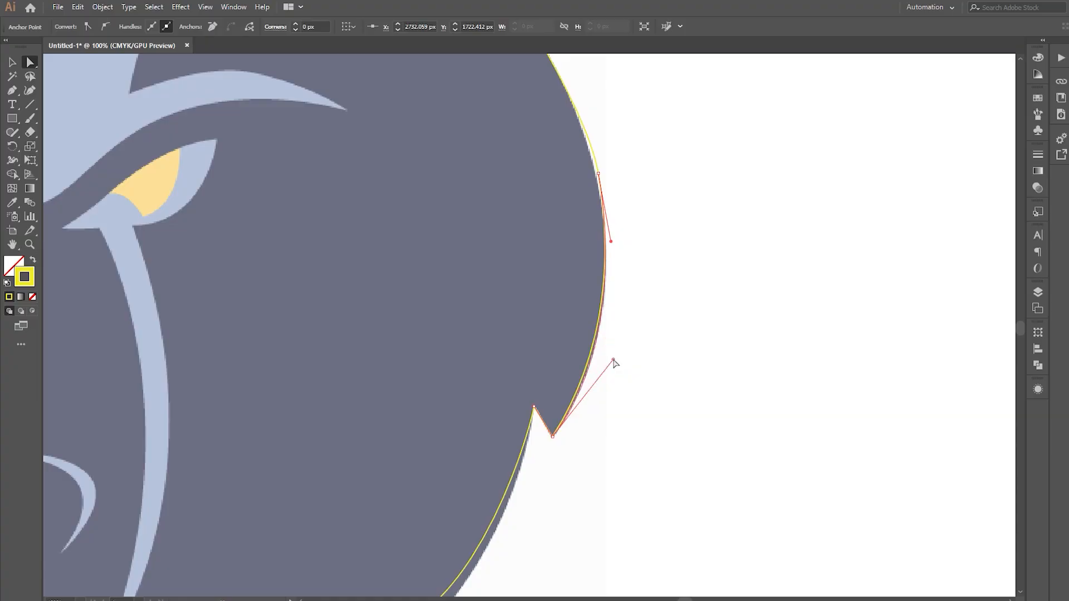
Fit the lower right cheek, second fur tip and notch to the template by adjusting their anchors and handles.
scroll(613, 365, "down", 3)
scroll(497, 416, "up", 6)
scroll(495, 413, "down", 4)
left_click_drag(504, 360, 505, 365)
scroll(408, 439, "up", 2)
left_click_drag(429, 421, 438, 428)
left_click_drag(419, 366, 440, 359)
left_click_drag(157, 532, 397, 398)
left_click_drag(477, 377, 482, 391)
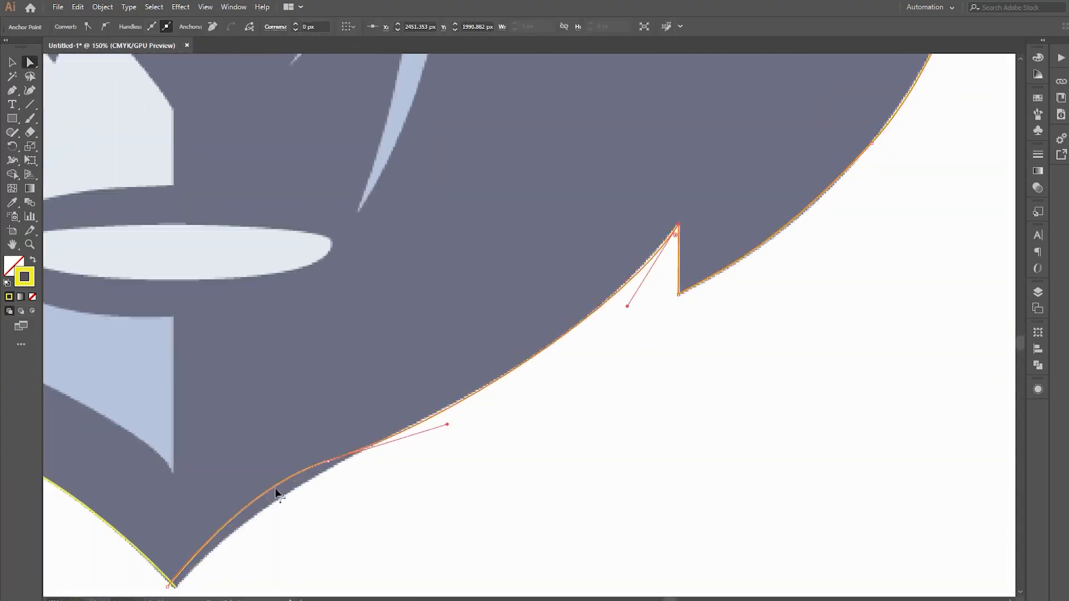
Remove the middle anchor of the right jaw curve with the Pen tool and refine the remaining curve with Direct Selection.
key("p")
left_click(327, 461)
left_click_drag(221, 520, 352, 438)
scroll(287, 487, "up", 4)
left_click(319, 439)
left_click(30, 63)
scroll(414, 463, "down", 4)
left_click_drag(554, 394, 483, 440)
left_click_drag(348, 479, 431, 383)
left_click_drag(495, 337, 492, 329)
Average and join the two open endpoints at the centre of the forehead's upper outline.
left_click_drag(779, 221, 652, 361)
scroll(652, 361, "up", 4)
left_click(423, 101)
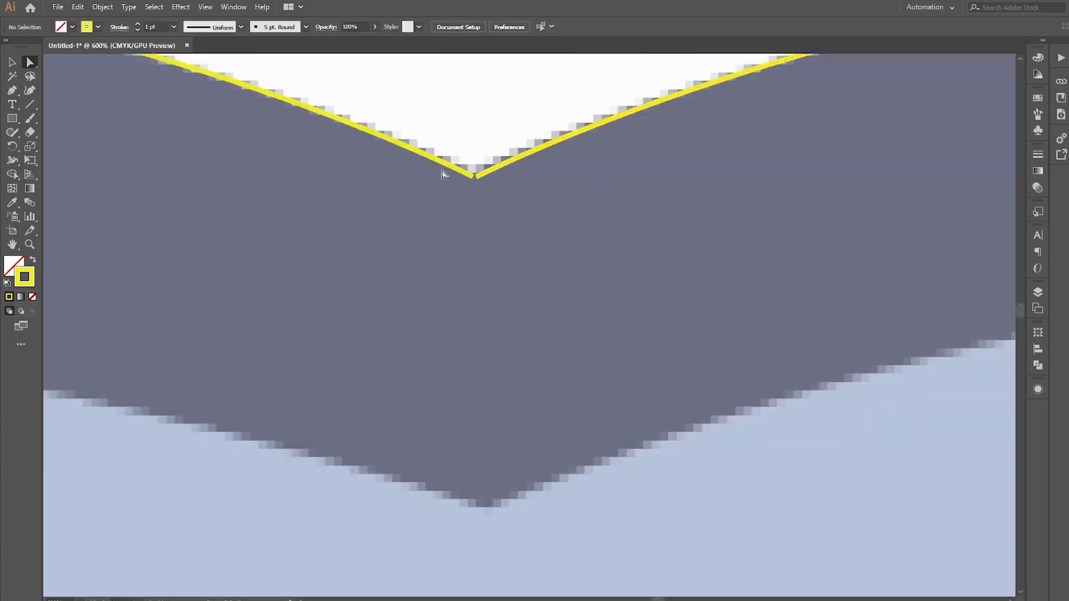
left_click_drag(442, 175, 480, 182)
right_click(473, 179)
left_click(521, 274)
left_click(532, 345)
right_click(477, 176)
left_click(518, 262)
scroll(476, 196, "down", 1)
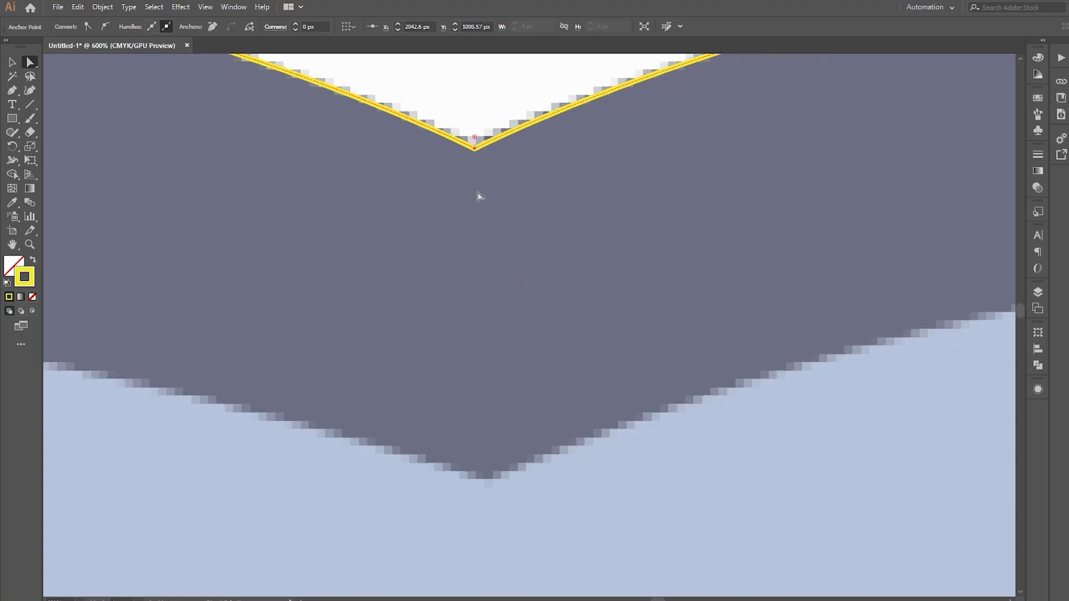
scroll(476, 195, "down", 6)
key("ctrl+alt+shift+j")
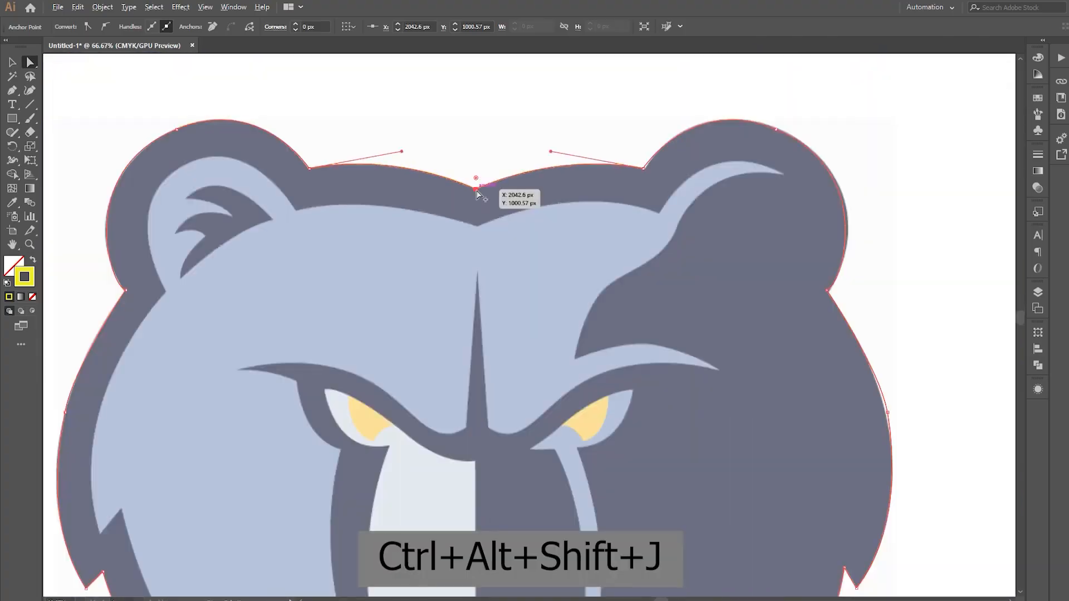
Average and join the two open endpoints at the chin tip as a corner point to close the contour.
scroll(477, 195, "down", 4)
scroll(477, 234, "up", 2)
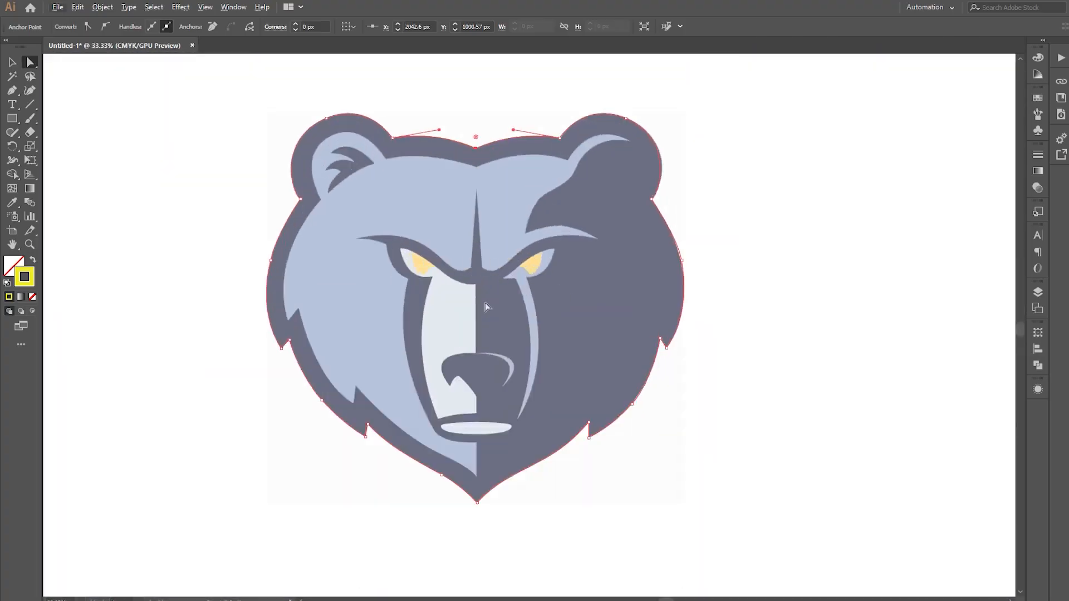
scroll(476, 506, "up", 10)
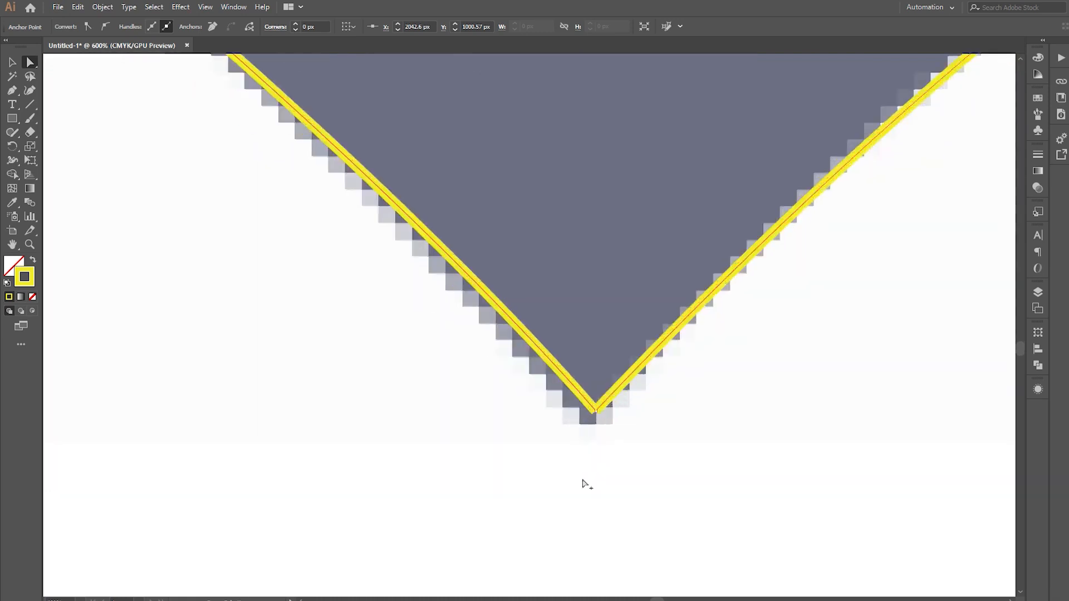
left_click_drag(568, 403, 568, 405)
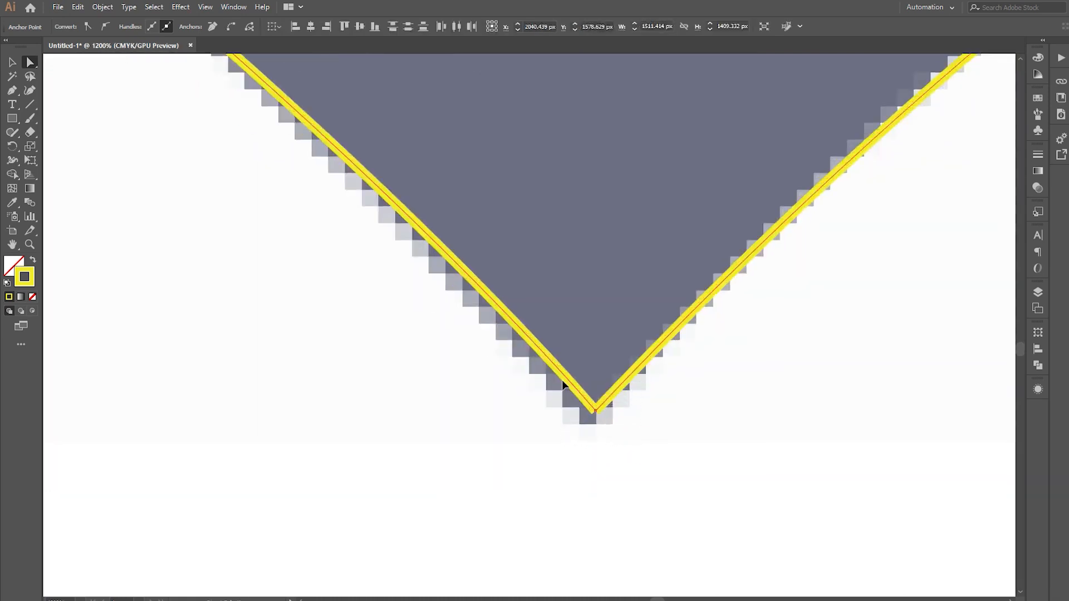
key("ctrl+alt+shift+j")
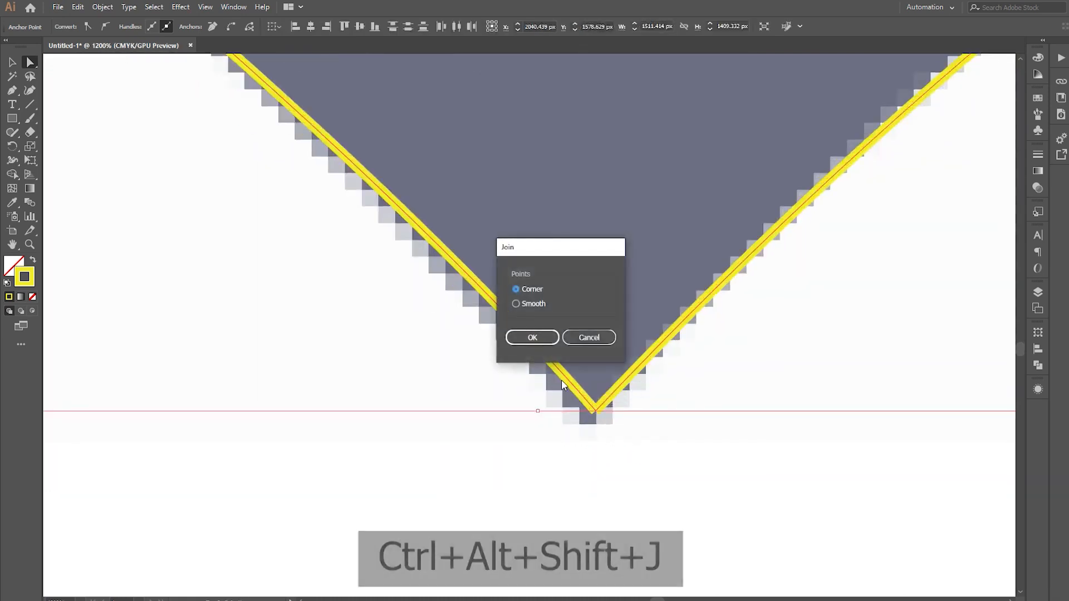
left_click(531, 337)
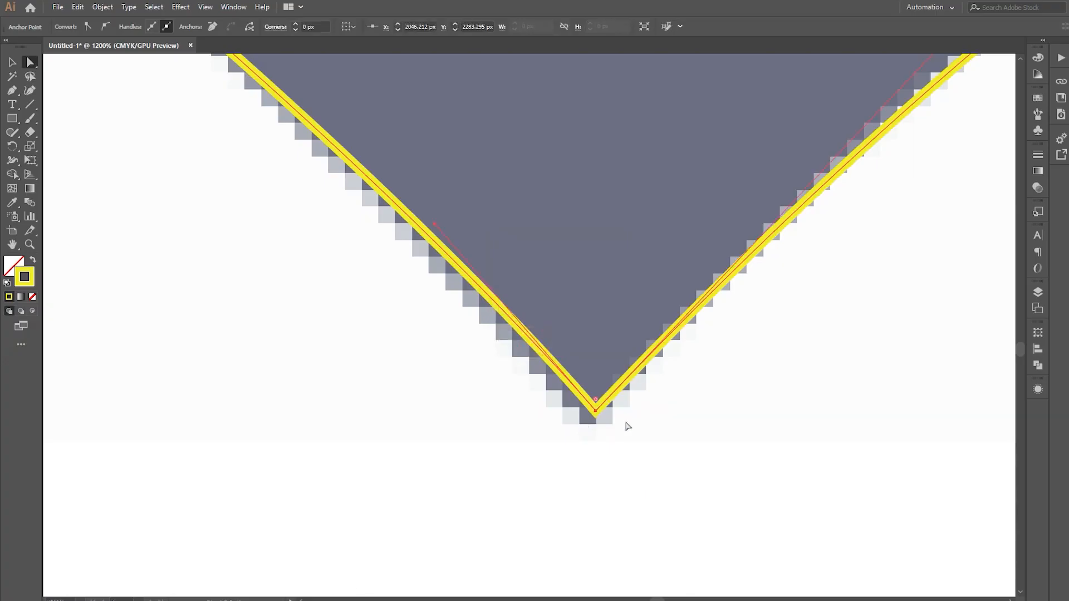
scroll(634, 414, "down", 3)
left_click_drag(633, 327, 566, 338)
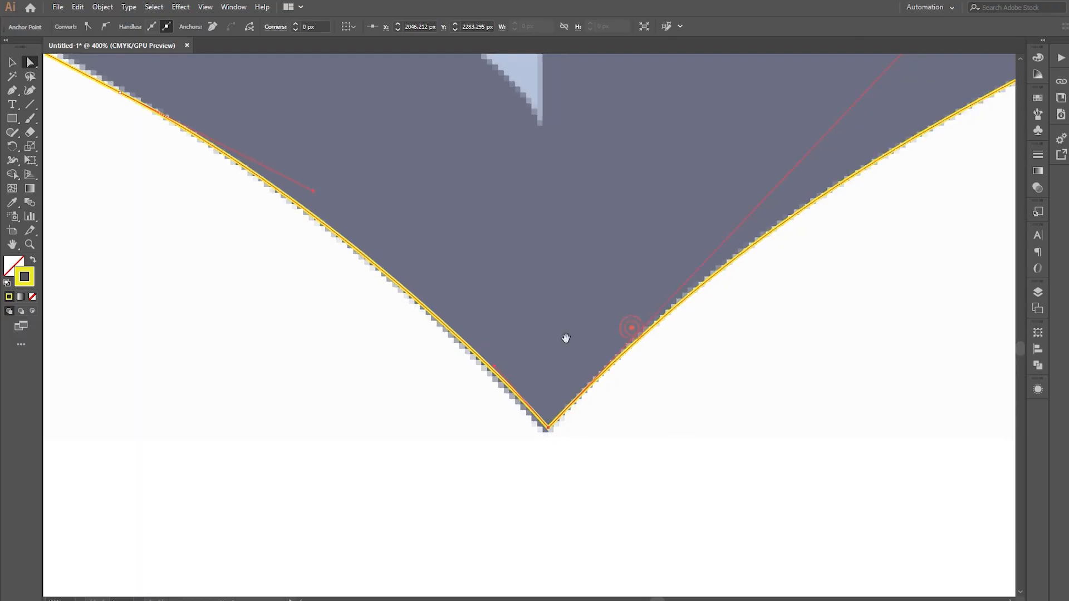
key("ctrl+0")
key("v")
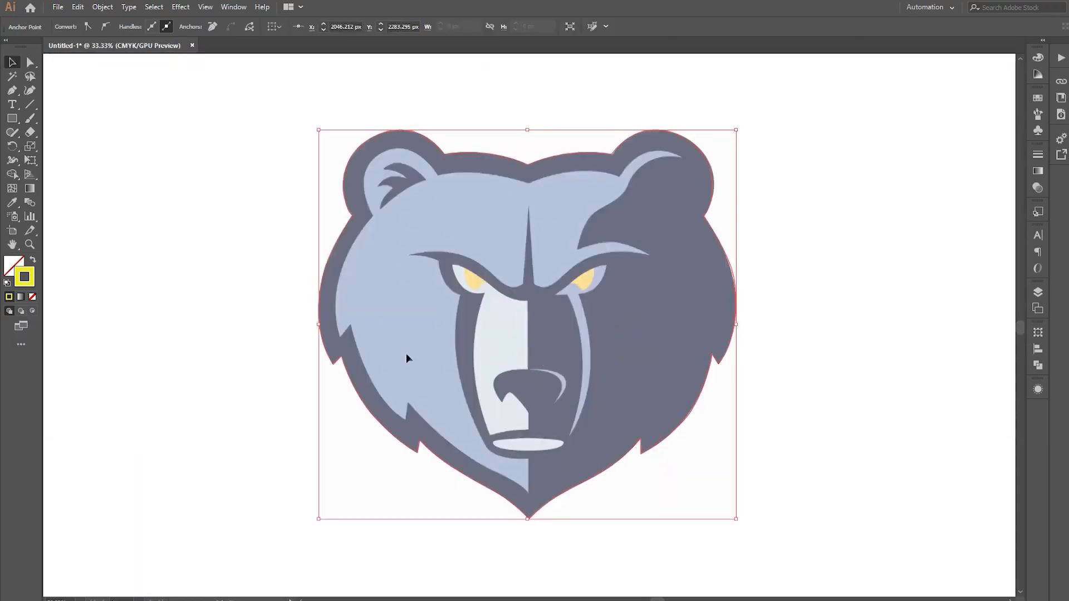
Create a new layer above Layer 2 and lock Layer 2.
left_click(1037, 292)
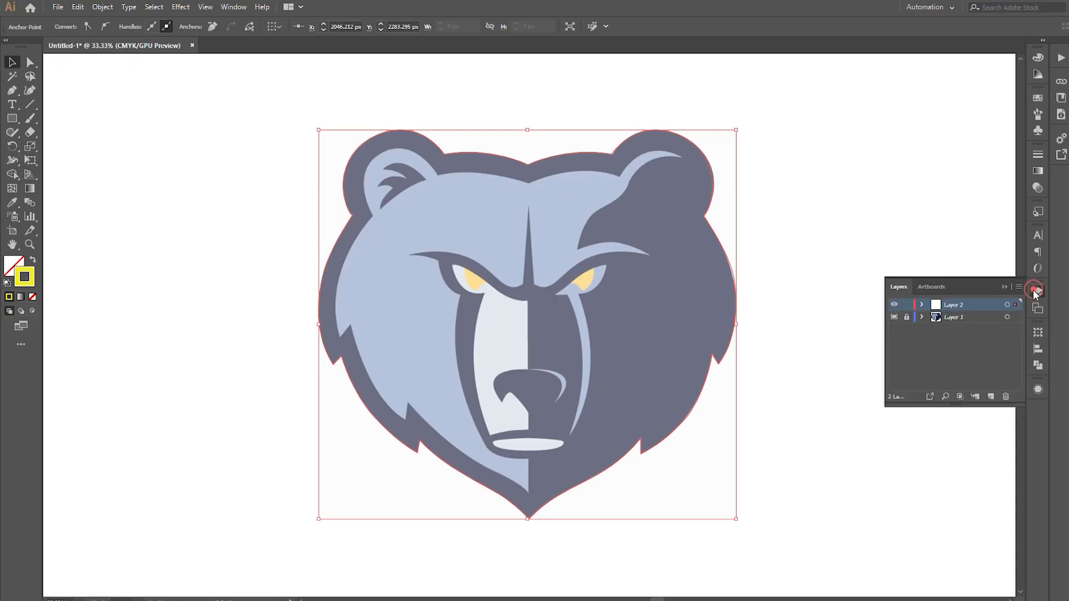
left_click(992, 397)
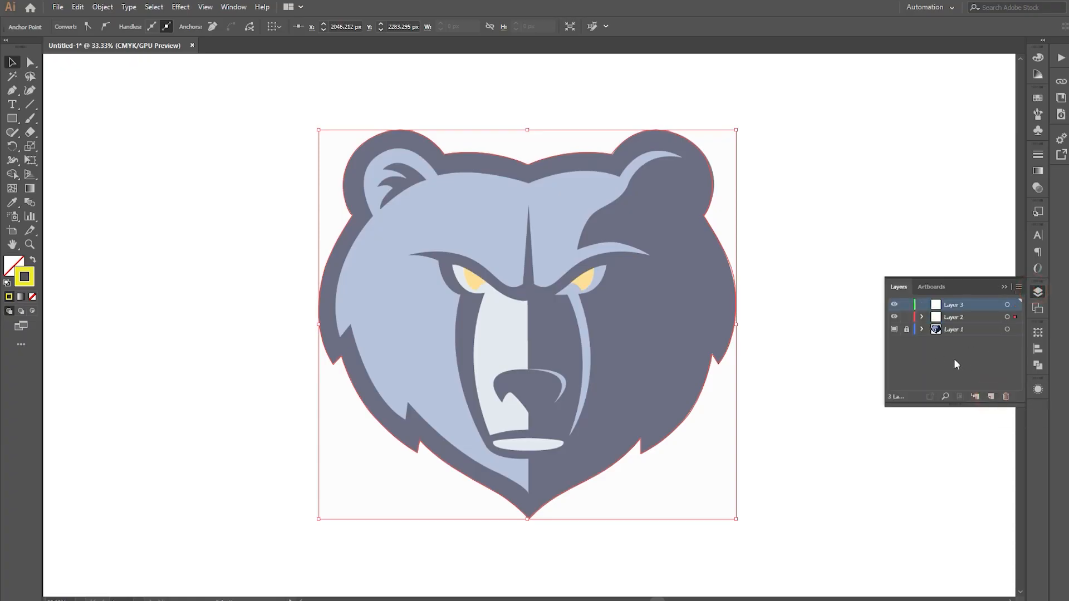
left_click(907, 318)
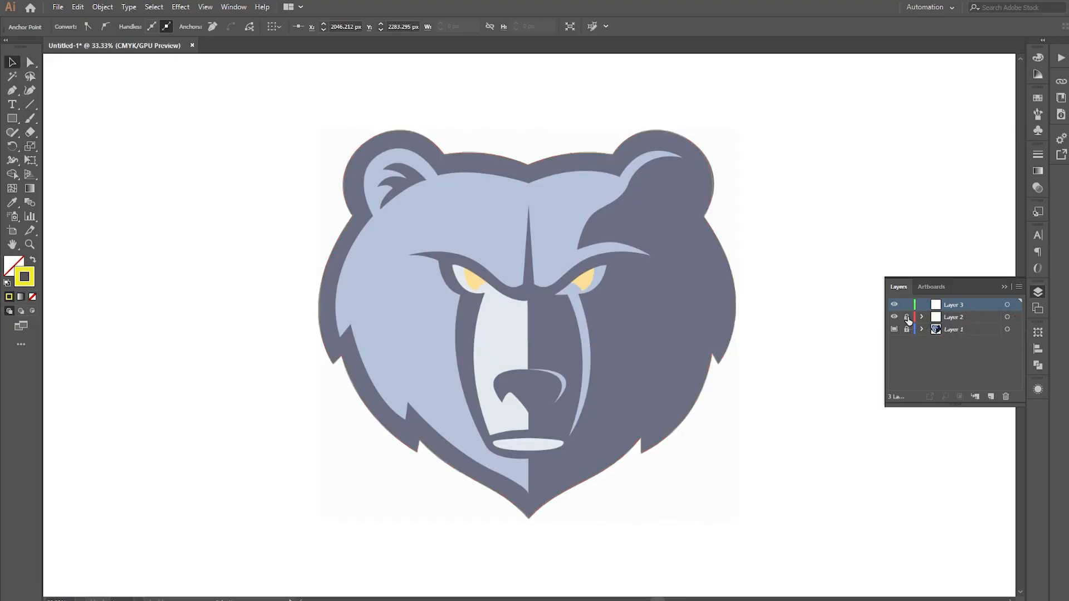
left_click(907, 317)
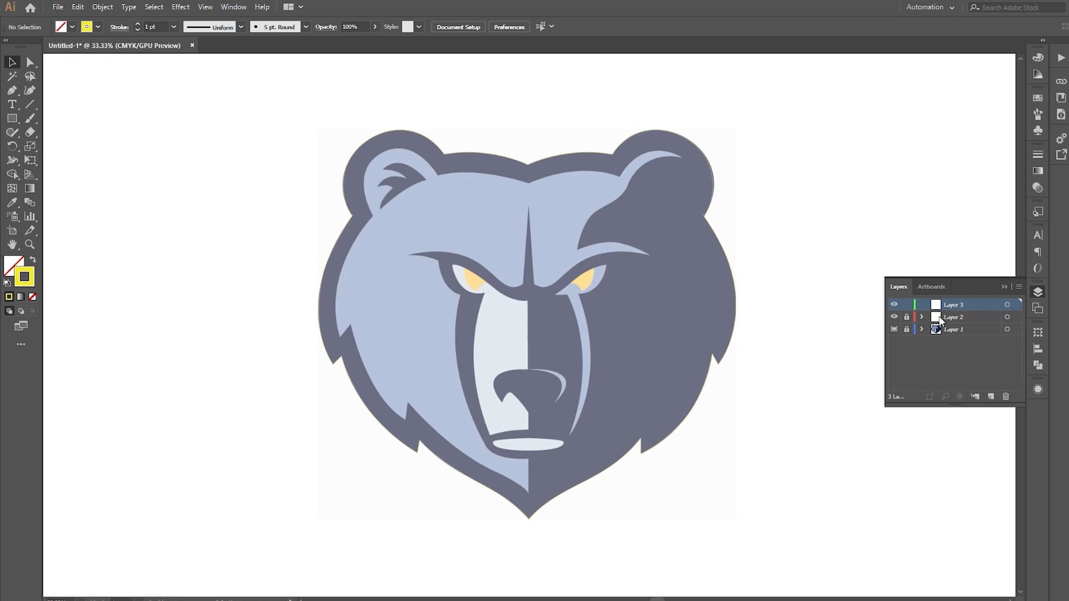
Trace the light-blue face area's straight chin edge, mouth corner and muzzle side up to the left eye with the Pen tool.
key("p")
scroll(529, 496, "up", 3)
left_click(531, 491)
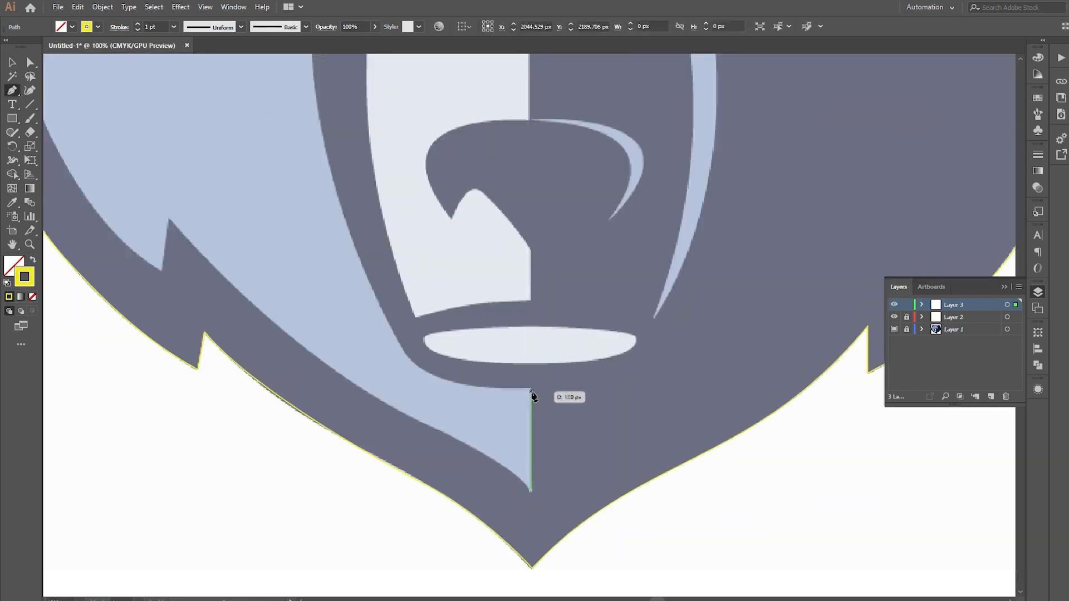
left_click(531, 389)
left_click_drag(392, 331, 367, 256)
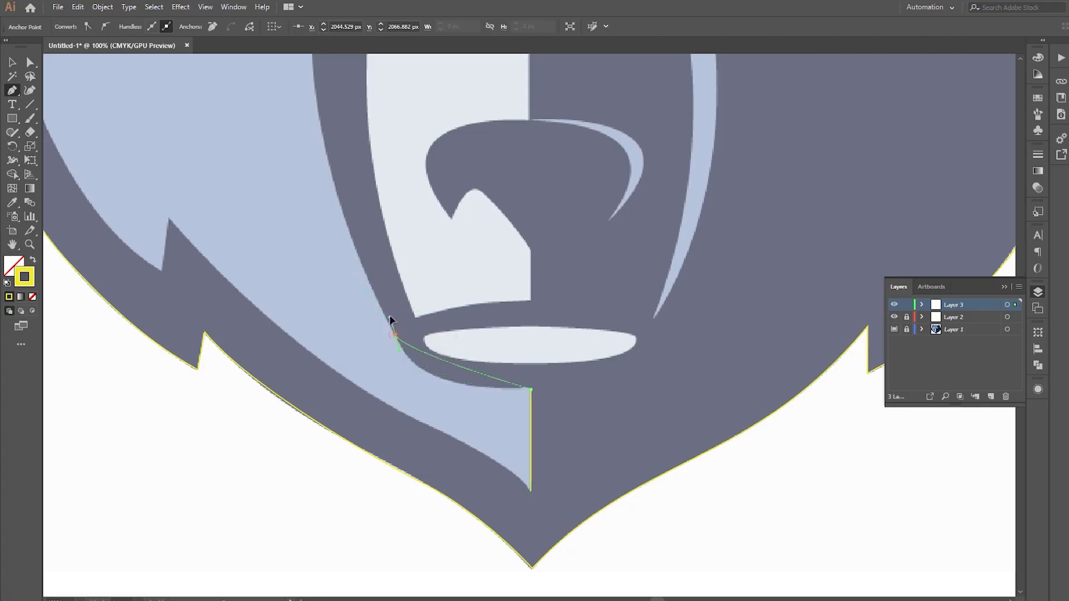
scroll(373, 291, "down", 3)
scroll(368, 187, "up", 5)
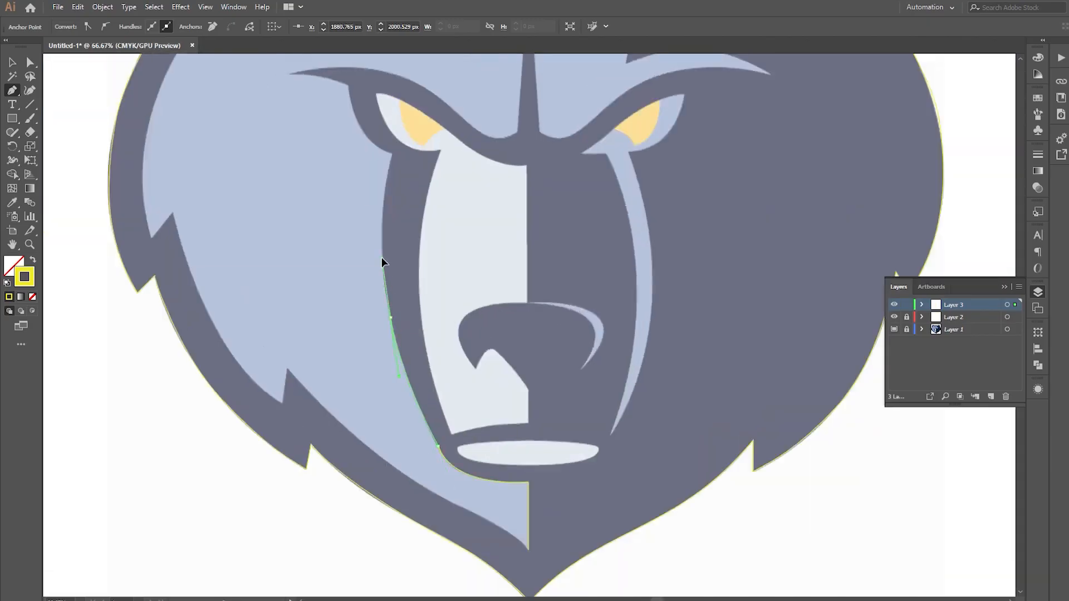
left_click_drag(391, 150, 423, 153)
left_click(392, 263)
Continue the path around the left eye socket, out to the brow tip and back along the brow to the forehead spike.
mouse_move(292, 106)
left_mouse_down()
mouse_move(294, 66)
mouse_move(278, 93)
left_mouse_up()
left_click_drag(102, 200, 89, 201)
left_click(159, 200)
left_click_drag(427, 210, 559, 261)
left_click(427, 210)
left_click_drag(558, 305, 618, 368)
left_click_drag(683, 328, 691, 327)
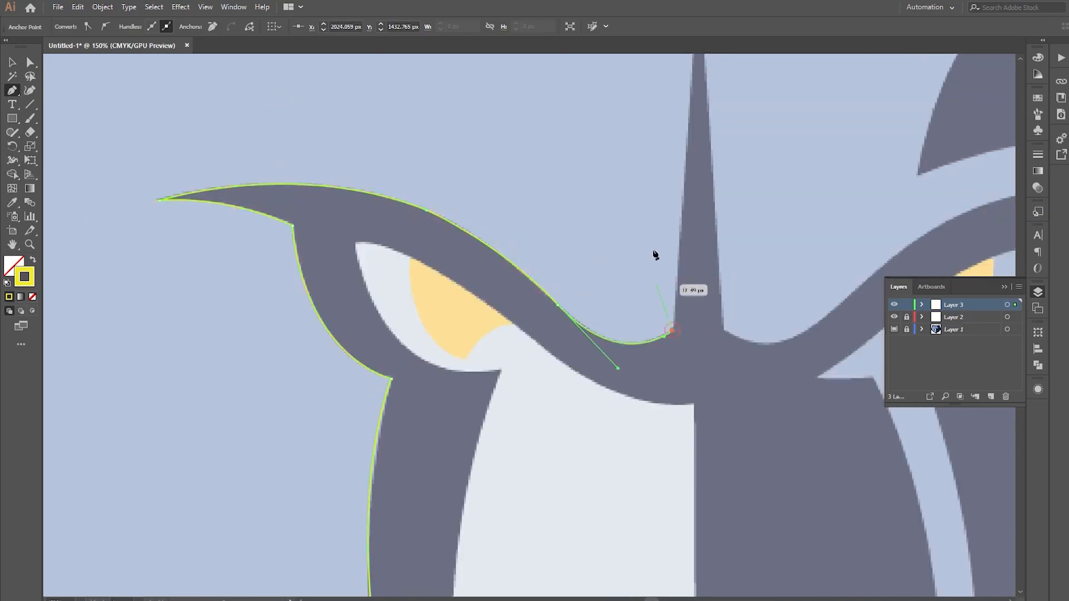
Trace both sides of the forehead spike and the lower edge of the right brow highlight out to its tip.
left_click_drag(654, 252, 596, 476)
left_click(640, 208)
left_click(666, 555)
left_click_drag(768, 518, 642, 294)
left_click_drag(752, 255, 784, 249)
left_click_drag(969, 259, 844, 248)
left_click_drag(850, 249, 985, 281)
left_click(1005, 287)
Trace the upper edge of the right brow highlight back to its inner corner.
left_click(849, 248)
left_click_drag(689, 189, 577, 176)
left_click(690, 189)
left_click_drag(528, 223, 433, 259)
left_click(528, 223)
Trace the edge of the dark shadow up to the right ear, going around the tip of the ear highlight.
key("ctrl+minus")
key("ctrl+minus")
key("ctrl+minus")
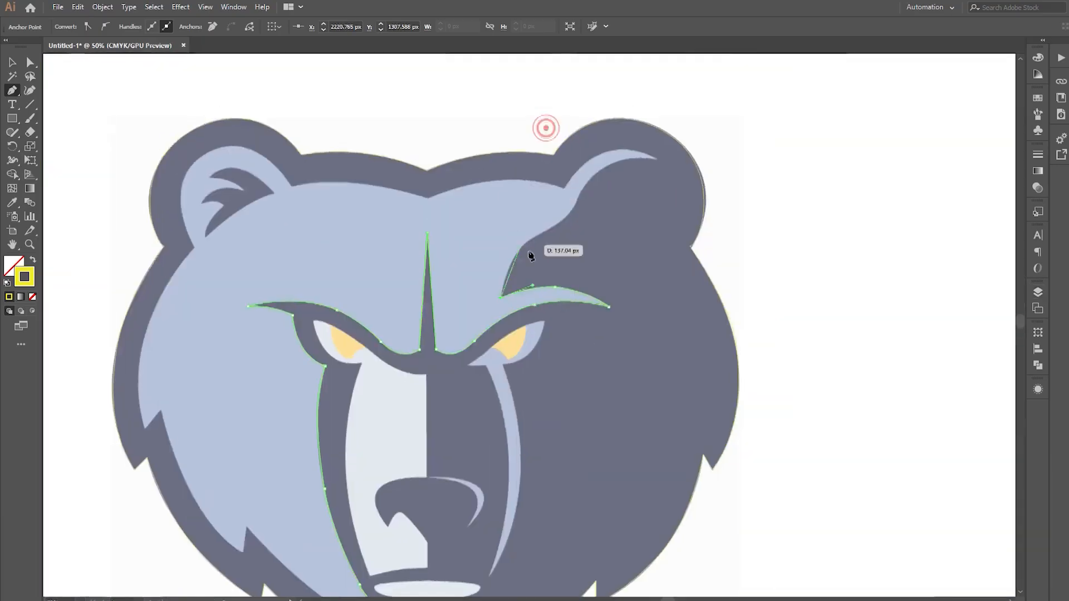
scroll(530, 253, "up", 2)
left_click_drag(558, 211, 634, 191)
left_click_drag(624, 144, 652, 72)
key("ctrl+z")
left_click(558, 210)
left_click(627, 133)
left_click_drag(781, 67, 888, 92)
left_click(781, 66)
left_click_drag(730, 68, 606, 210)
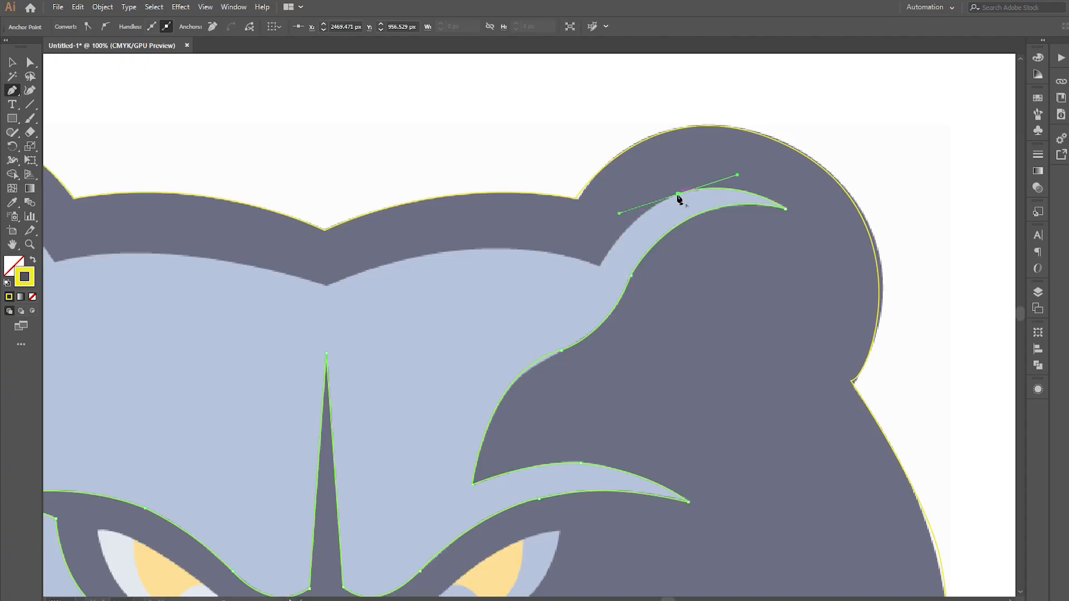
Trace the forehead's upper edge through its centre dip to the left ear and around the ear's light inner area.
left_click_drag(329, 285, 190, 356)
key("ctrl+minus")
key("ctrl+minus")
key("ctrl+minus")
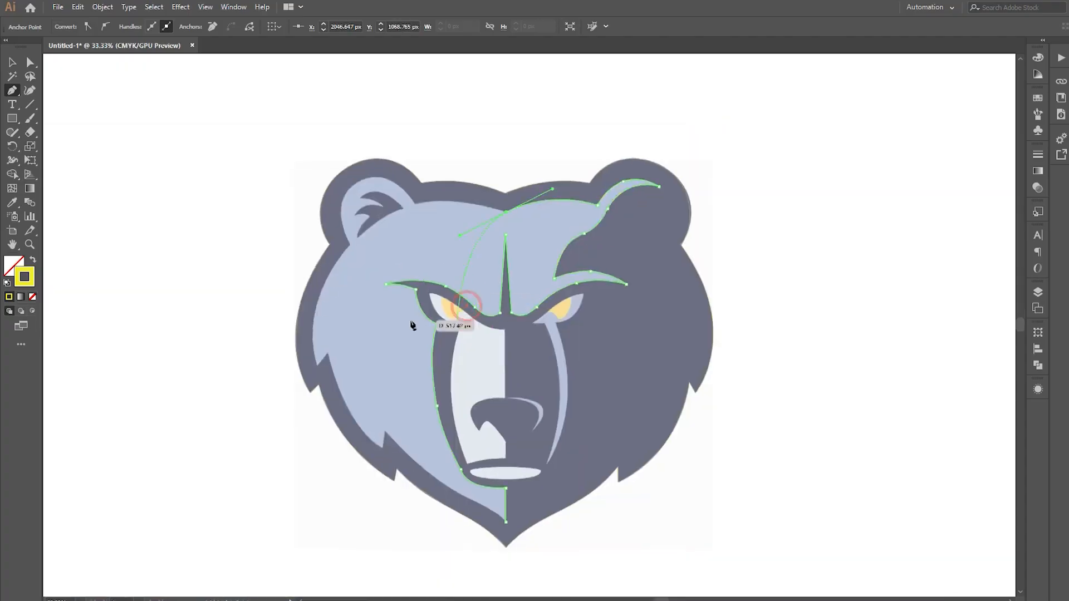
scroll(432, 211, "up", 2)
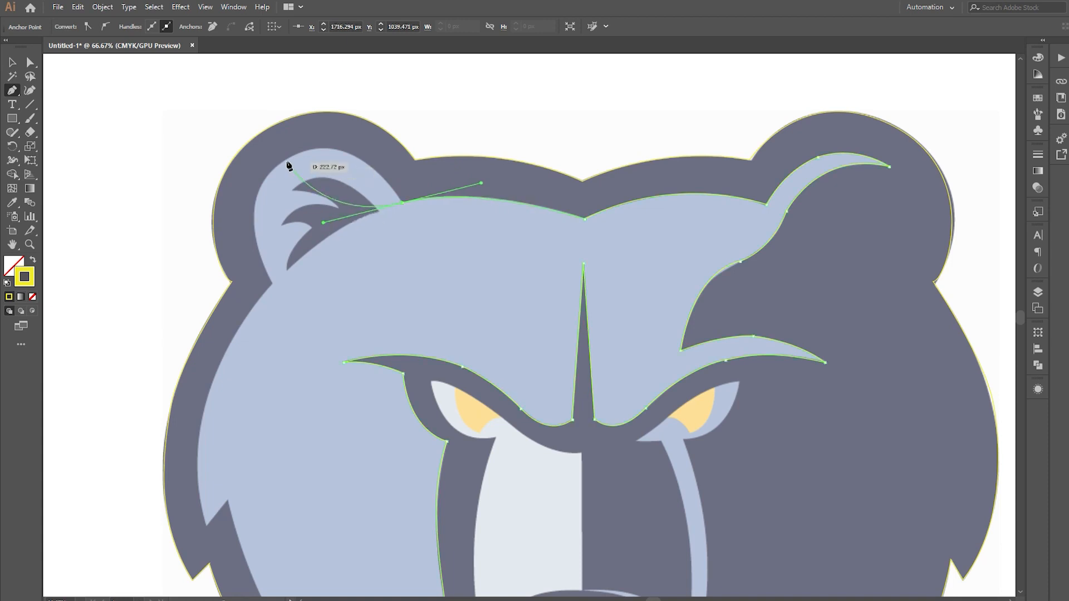
left_click_drag(299, 153, 272, 166)
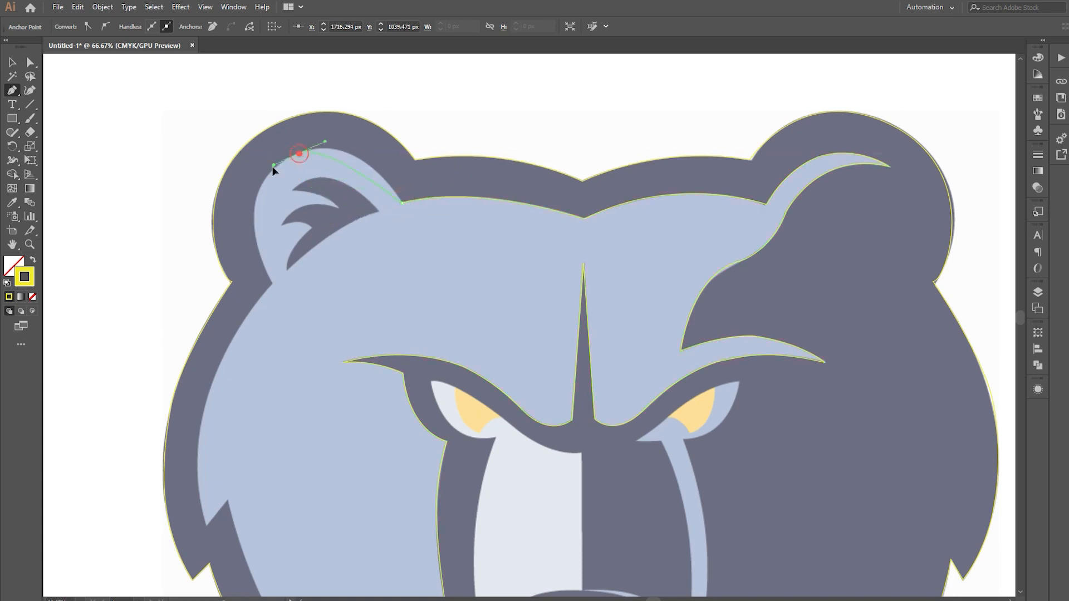
left_click_drag(290, 329, 295, 331)
left_click(272, 284)
Trace the left cheek's inner edge down to the first fur tip and up to its notch.
left_click_drag(211, 461, 238, 415)
left_click_drag(232, 481, 267, 539)
left_click(233, 401)
left_click(255, 376)
Continue the path along the lower left cheek to the second fur tip and its notch.
left_click_drag(361, 561, 332, 497)
left_click_drag(287, 460, 291, 468)
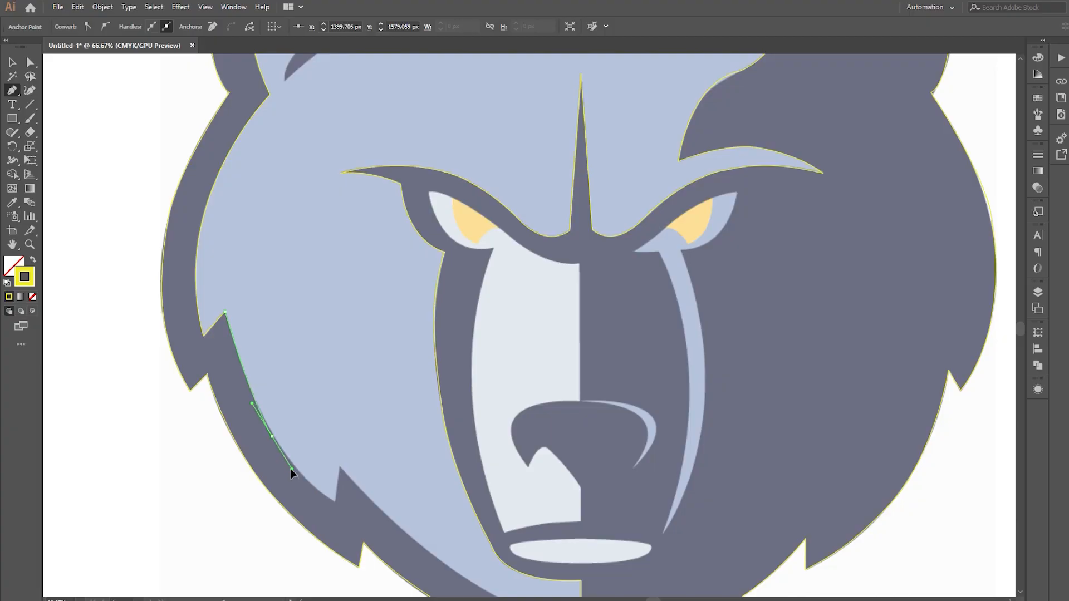
left_click(272, 437)
left_click_drag(382, 533, 376, 528)
scroll(341, 472, "up", 4)
left_click(346, 437)
Trace the lower jaw edge from the second fur notch to the chin and close the path at its starting anchor.
scroll(346, 445, "down", 2)
left_click_drag(366, 477, 250, 263)
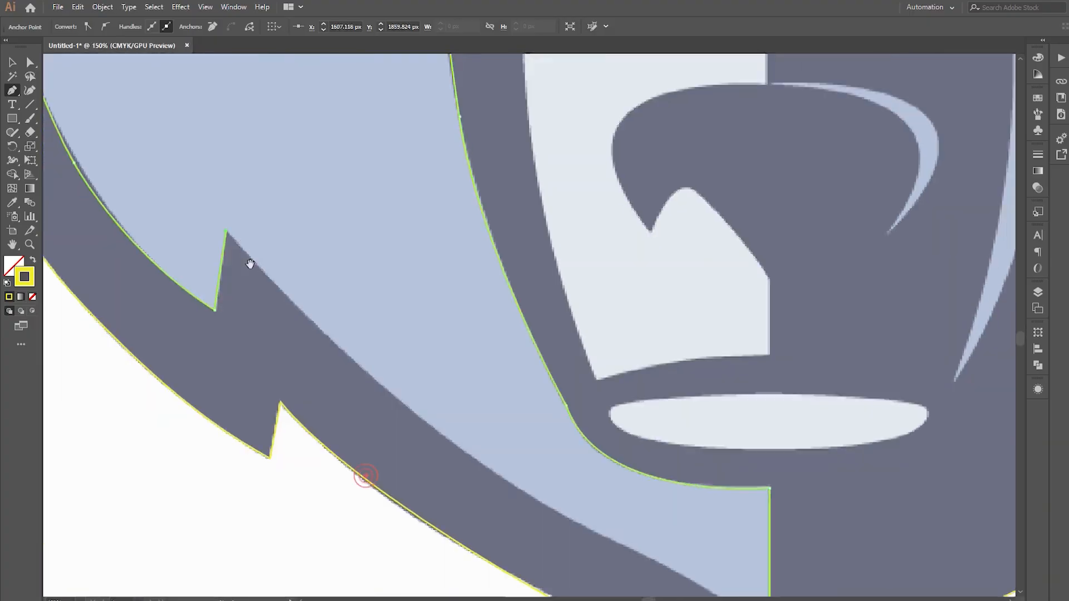
left_click_drag(412, 411, 527, 502)
left_click_drag(425, 428, 399, 336)
key("ctrl+z")
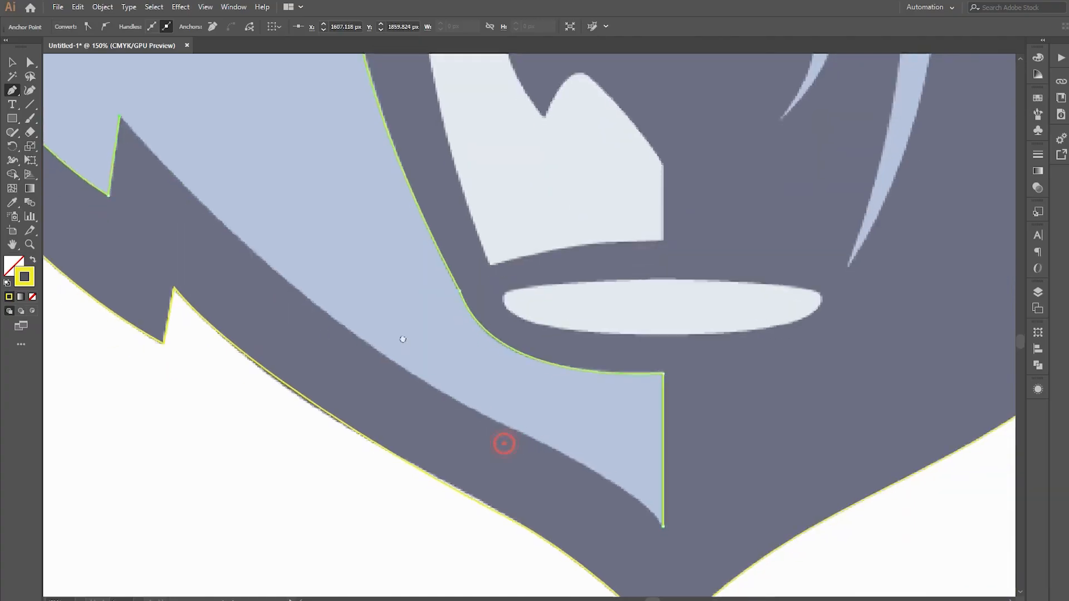
left_click_drag(445, 392, 577, 457)
left_click_drag(687, 562, 690, 563)
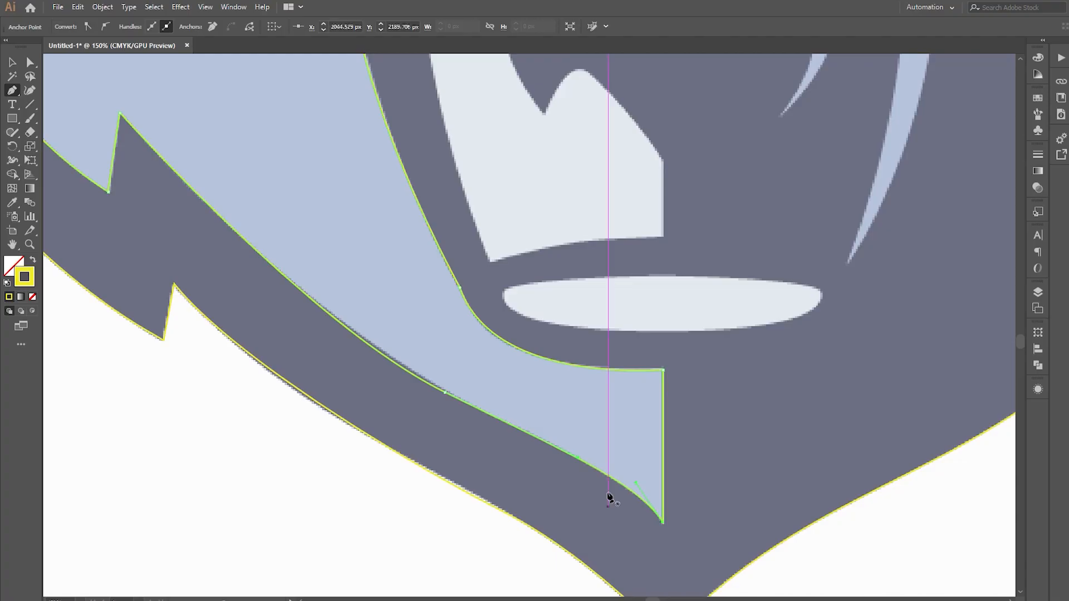
scroll(609, 496, "down", 3)
left_click_drag(623, 281, 538, 365)
scroll(562, 373, "down", 1)
scroll(535, 379, "up", 1)
scroll(526, 384, "down", 1)
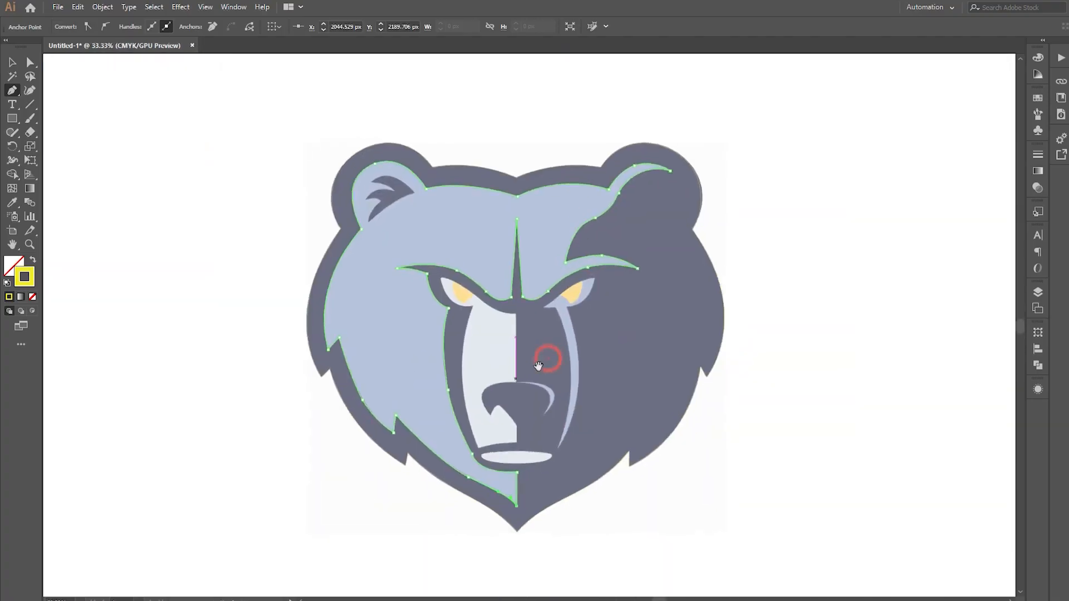
Fill the traced face shape with the template's light blue using the Eyedropper, leaving it without a stroke.
key("v")
left_click(1038, 292)
key("x")
key("i")
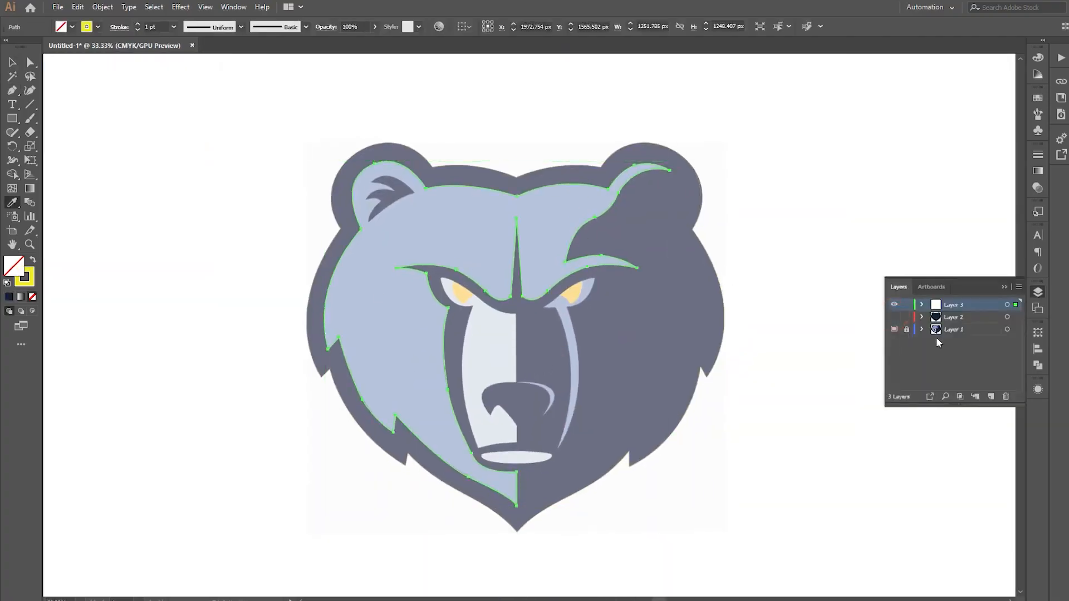
left_click(543, 242)
key("v")
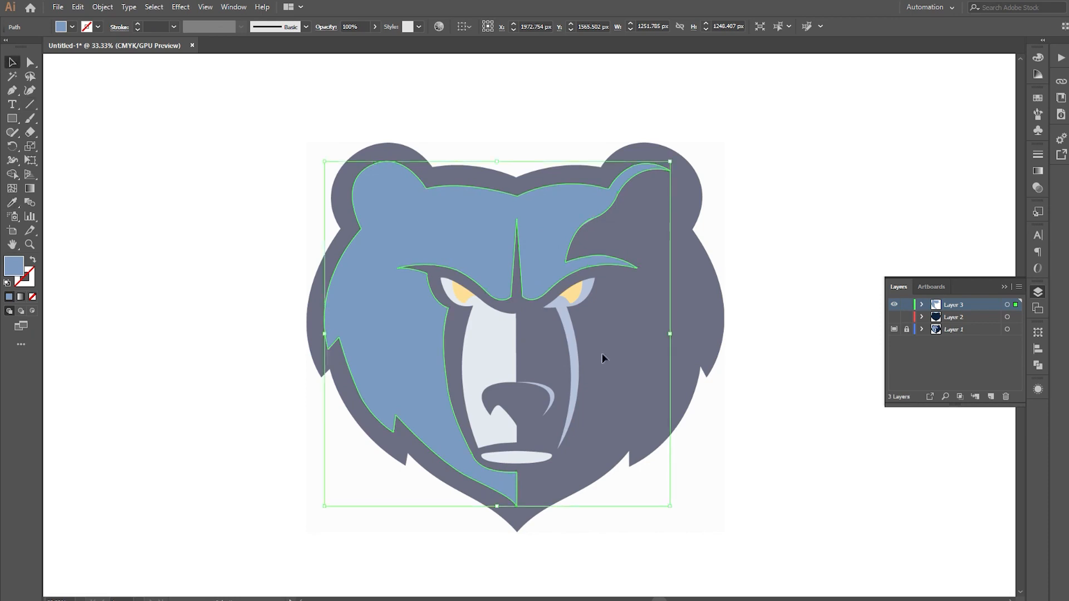
Hide the template layer and show Layer 2 to check the light-blue shape over the dark contour.
left_click(894, 330)
left_click(894, 317)
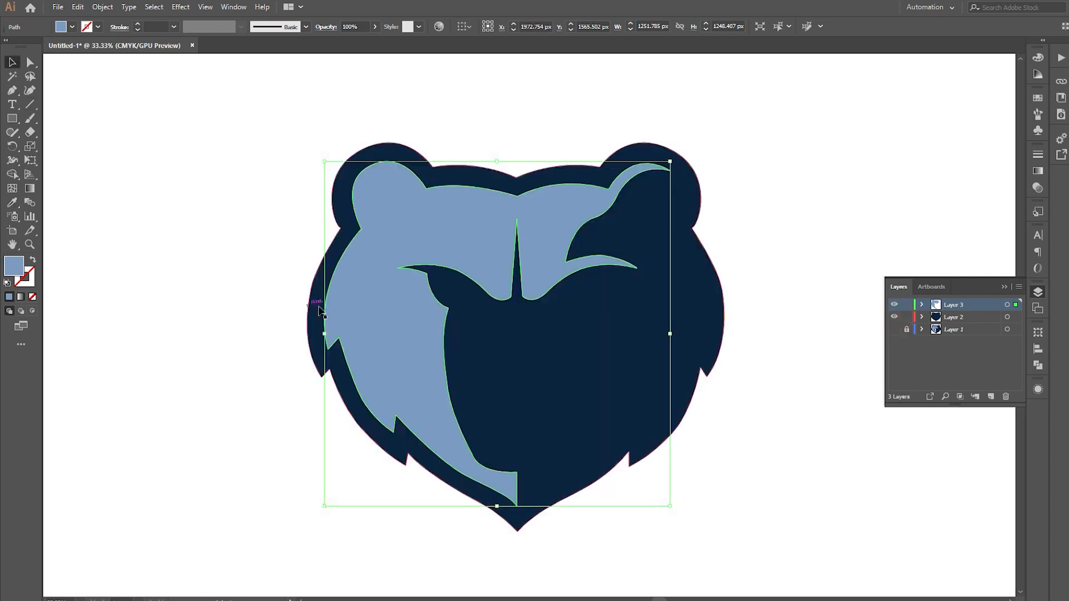
left_click(763, 287)
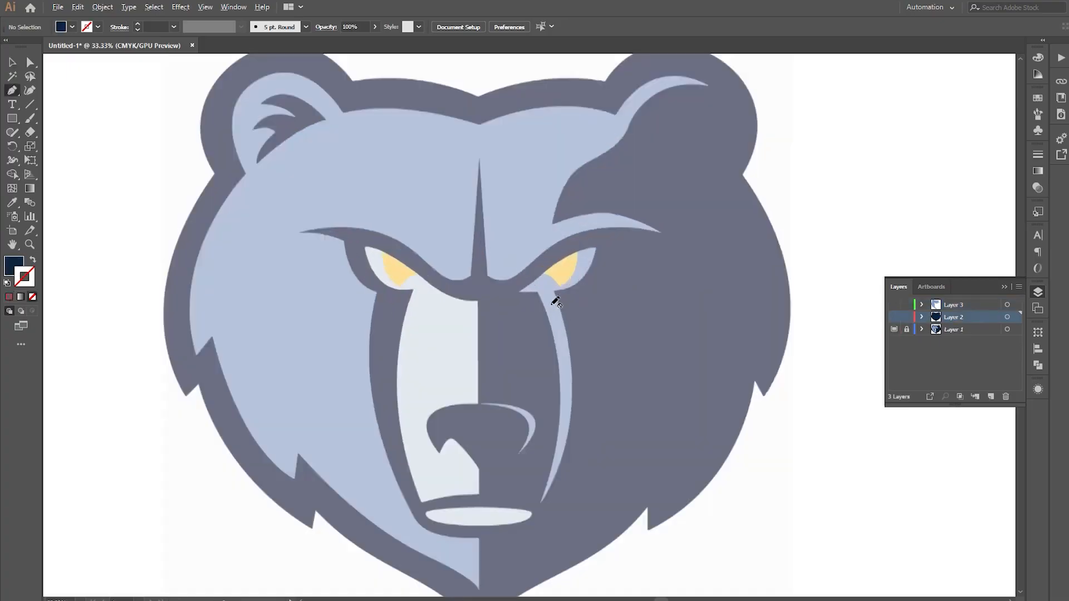
On a new layer, trace the right eye's upper edge from its inner to its outer corner, using an unfilled stroke.
scroll(553, 296, "up", 3)
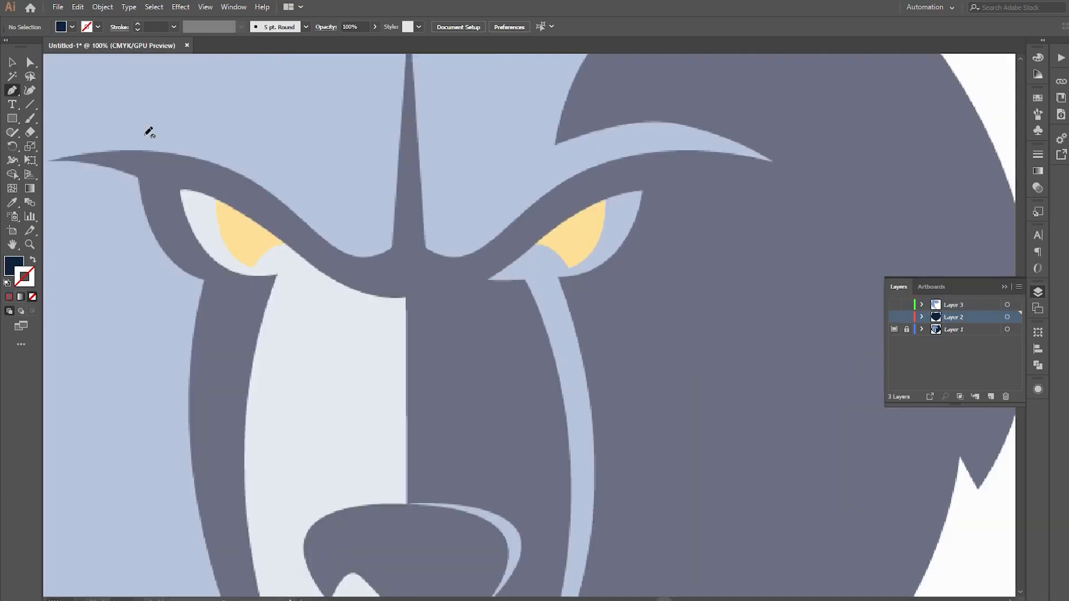
left_click(489, 277)
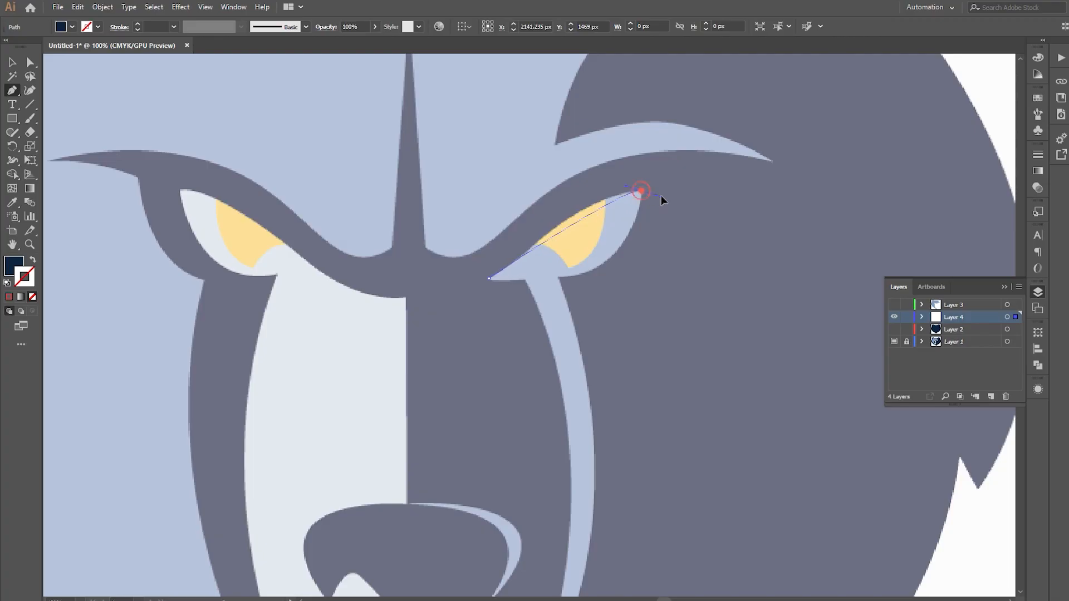
key("ctrl+z")
left_click_drag(642, 192, 663, 195)
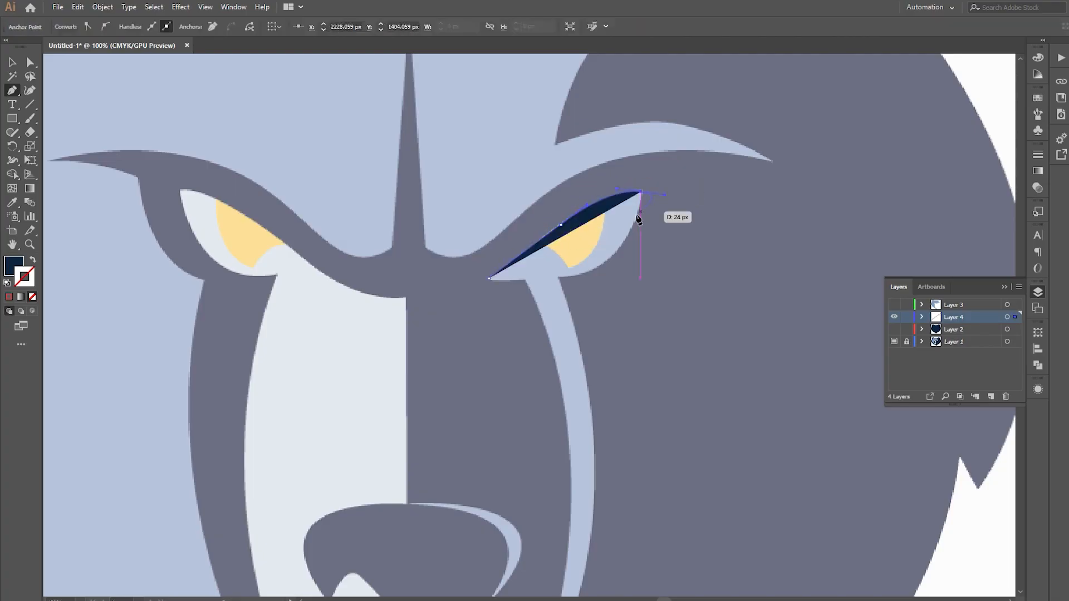
left_click(33, 260)
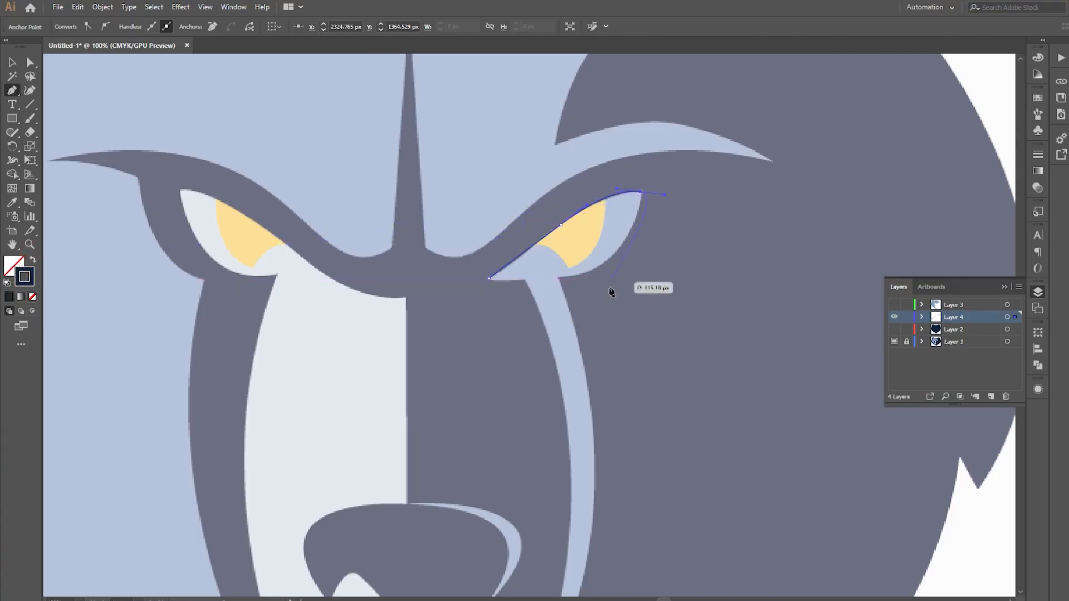
Continue the path along the right eye's lower edge, from the outer corner to the stripe below the eye.
left_click_drag(559, 278, 474, 285)
key("ctrl+z")
left_click(641, 192)
left_click(557, 278)
scroll(576, 390, "down", 1)
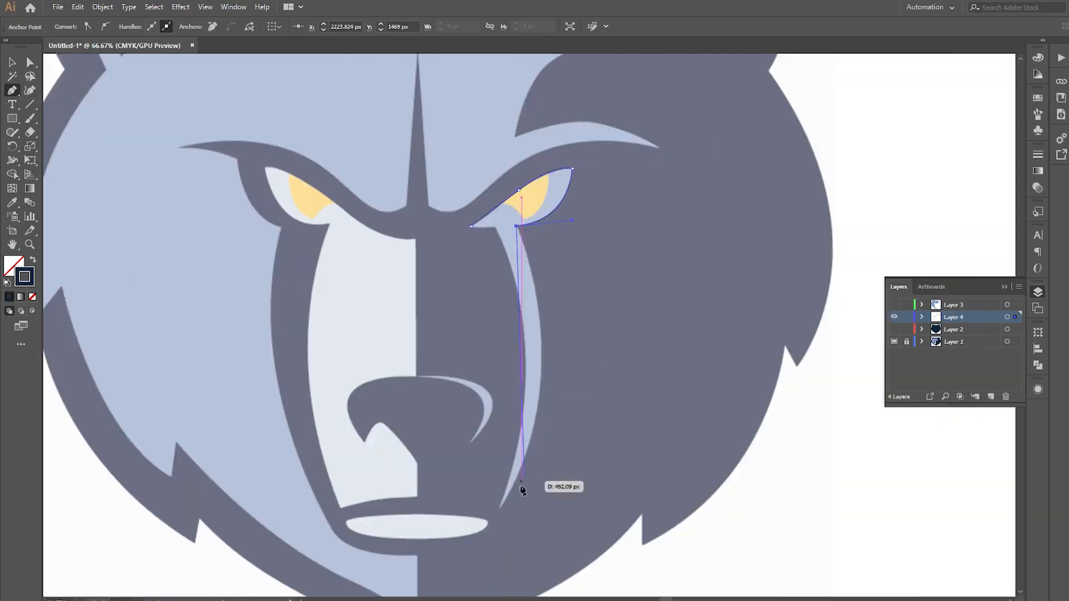
Trace the outer edge of the light-blue stripe from beneath the right eye down to its pointed lower end.
scroll(508, 508, "up", 2)
left_click_drag(504, 471, 438, 584)
left_click_drag(594, 137, 591, 194)
left_click_drag(572, 357, 609, 322)
scroll(588, 296, "down", 2)
scroll(646, 314, "up", 3)
scroll(609, 323, "down", 2)
scroll(607, 321, "up", 1)
left_click(549, 446)
Trace the stripe's inner edge back up to the eye and close the path at the eye's inner corner.
left_click_drag(604, 174, 628, 351)
left_click(604, 174)
left_click_drag(577, 153, 523, 120)
left_click(576, 241)
left_click(538, 140)
left_click(484, 139)
key("ctrl+minus")
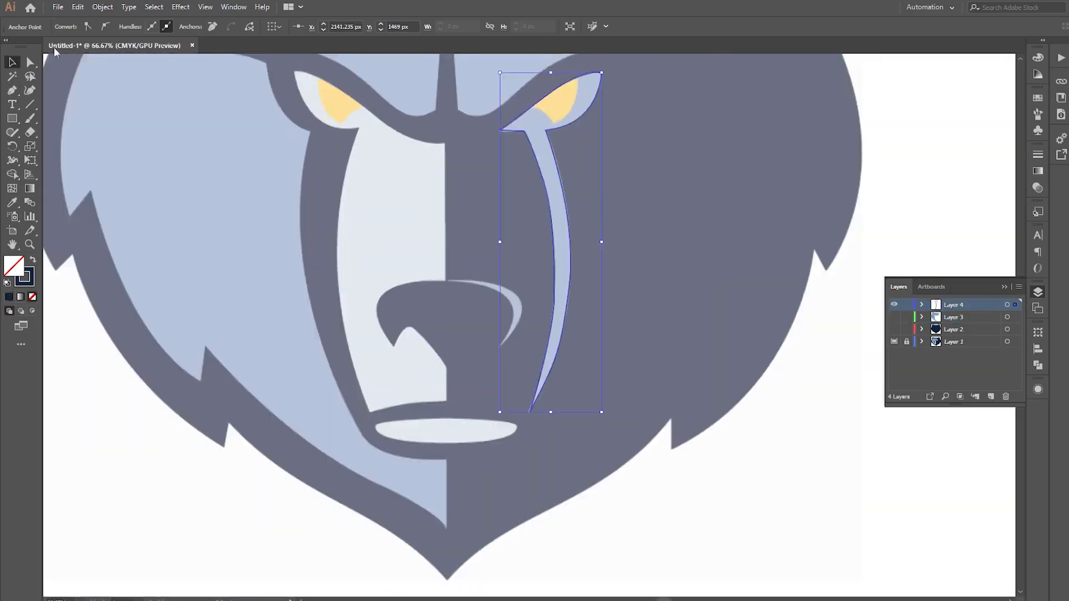
Fill the closed eye-and-stripe shape with the template's light blue using the Eyedropper, leaving it without a stroke.
key("i")
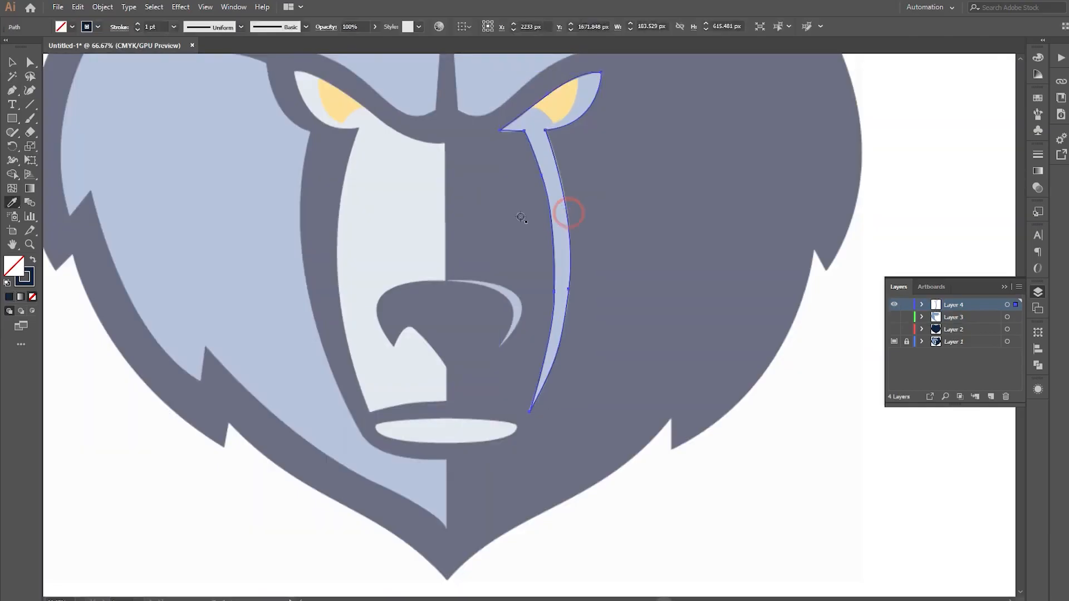
left_click(252, 183)
key("v")
key("ctrl+minus")
Show Layers 3 and 2 to check the eye-and-stripe shape against the traced artwork, and hide both again.
left_click(894, 317)
left_click(894, 330)
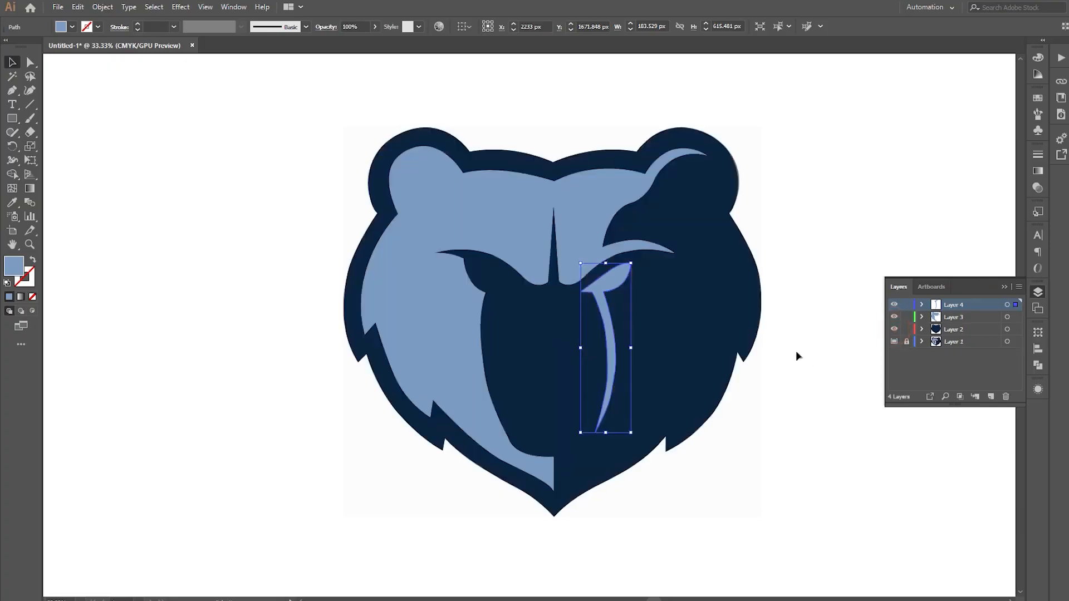
left_click(822, 351)
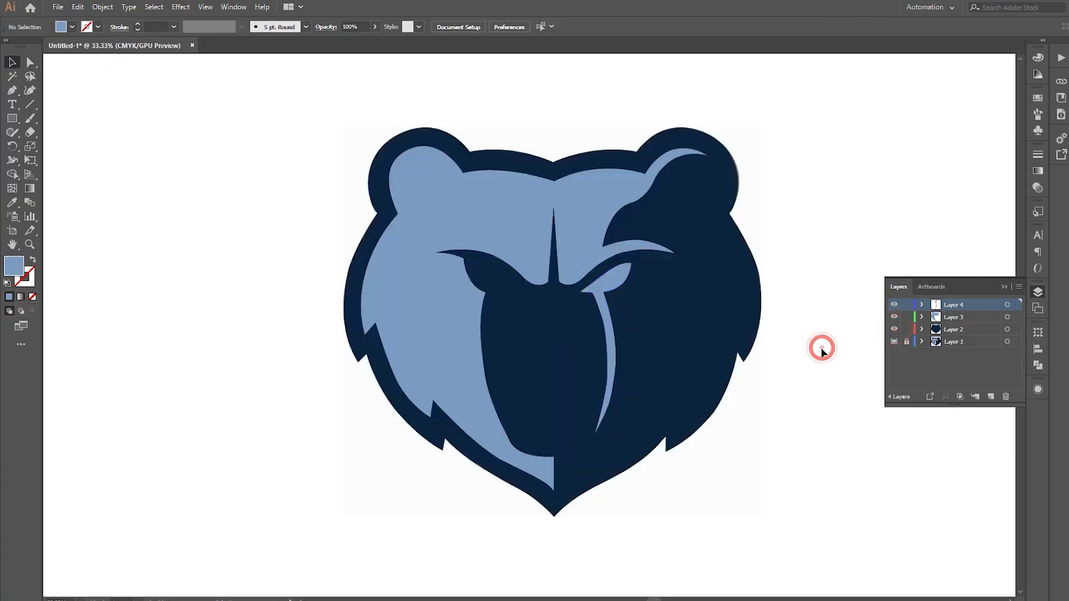
left_click(894, 329)
left_click(894, 317)
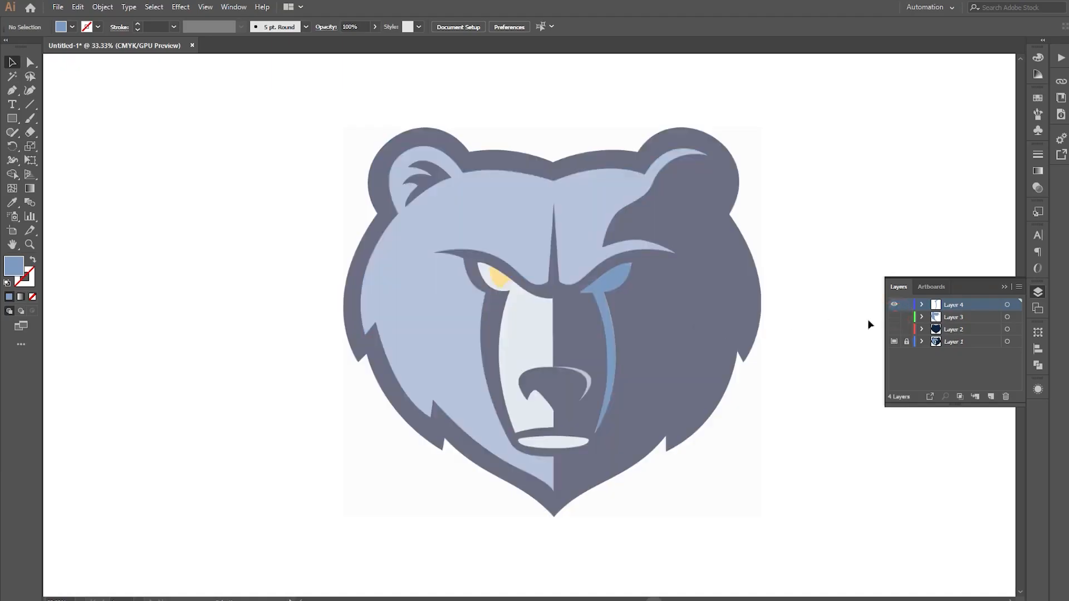
Hide Layer 4, add a new layer, and set up the Pen tool with a black stroke and no fill.
left_click(894, 306)
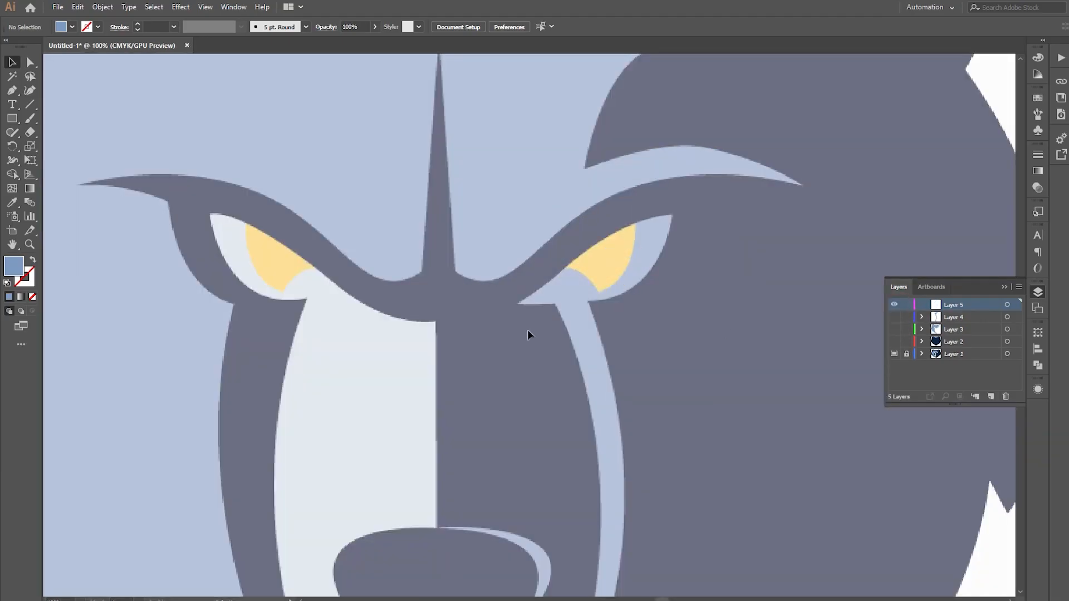
scroll(535, 335, "down", 2)
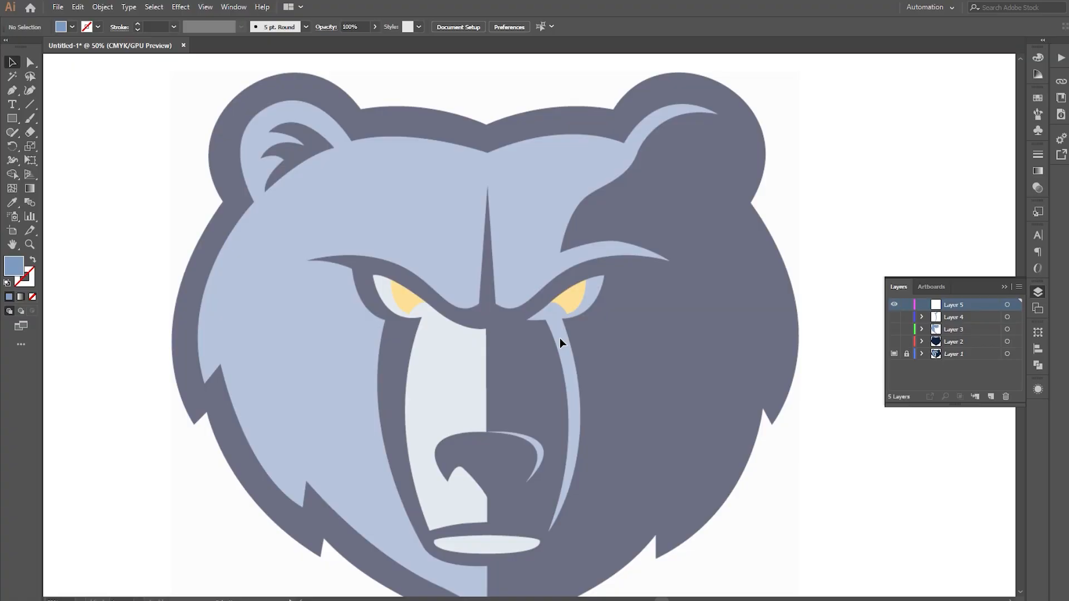
scroll(431, 342, "up", 1)
key("t")
key("p")
key("d")
key("slash")
Trace the left eye's lower edge from its outer corner and continue down the left side of the white muzzle.
left_click(354, 250)
mouse_move(418, 306)
left_mouse_down()
mouse_move(463, 310)
mouse_move(474, 298)
left_mouse_up()
left_click_drag(435, 372, 448, 260)
left_click(432, 194)
left_click_drag(411, 348, 422, 416)
scroll(445, 444, "up", 3)
scroll(523, 556, "down", 3)
Trace the muzzle's bottom edge to the face's centre line and continue straight up to the nose.
left_click(458, 466)
left_click_drag(688, 436, 780, 445)
left_click(687, 436)
left_click(687, 335)
Trace the white notch under the nose and continue the path up around the nose's left side.
left_click_drag(580, 215, 525, 184)
left_click(581, 214)
left_click_drag(533, 273, 506, 338)
left_click(533, 273)
left_click_drag(480, 157, 504, 181)
left_click(480, 156)
left_click_drag(506, 178, 566, 157)
left_click(506, 178)
Extend the path along the nose's upper curve to the vertical centre line of the face.
left_click_drag(642, 163, 713, 170)
left_click(642, 162)
scroll(650, 167, "up", 4)
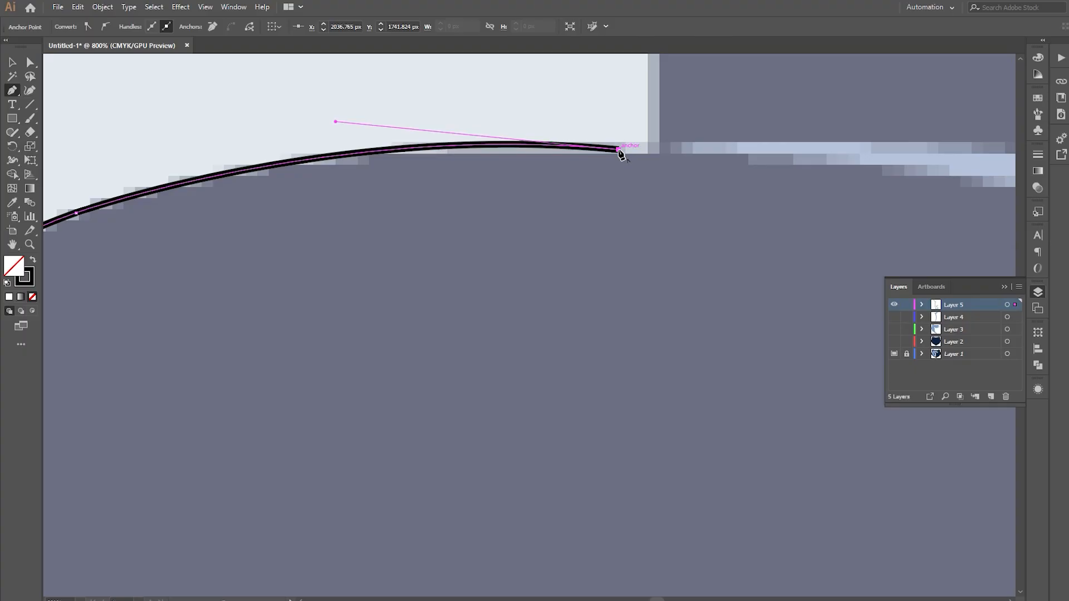
scroll(619, 155, "down", 2)
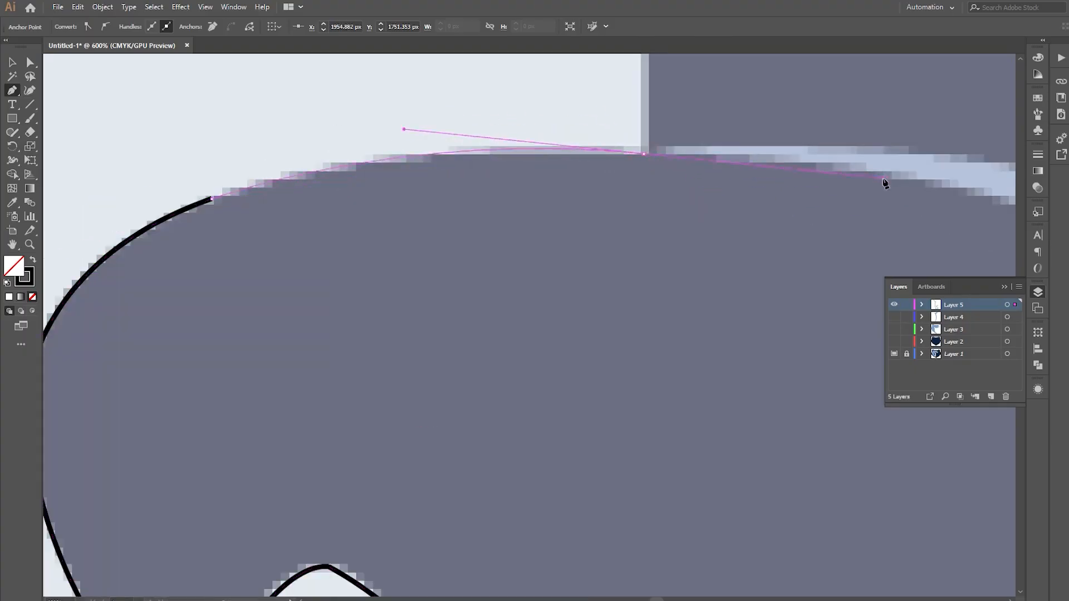
scroll(636, 179, "down", 2)
scroll(637, 179, "down", 3)
Trace up the centre line and back along the left eye's upper edge, closing the muzzle path at its starting anchor.
scroll(596, 91, "up", 4)
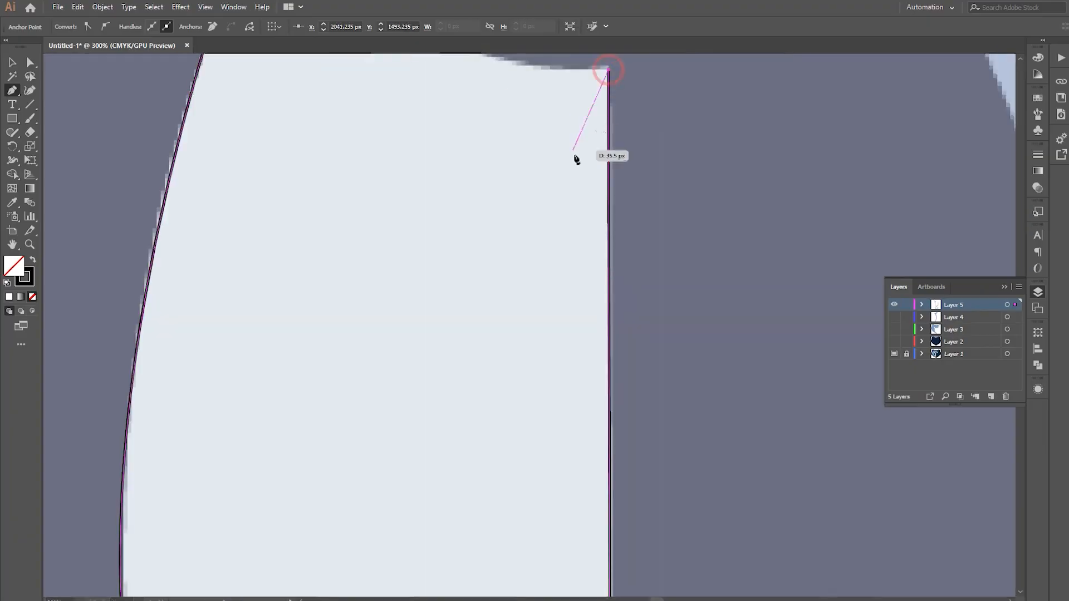
scroll(573, 158, "down", 3)
left_click_drag(518, 237, 469, 186)
key("ctrl+z")
left_click_drag(574, 281, 548, 251)
left_click_drag(432, 196, 391, 195)
Trace the yellow iris of the right eye with the Pen tool as a closed path.
left_click(13, 62)
scroll(607, 329, "down", 3)
scroll(566, 312, "up", 4)
key("p")
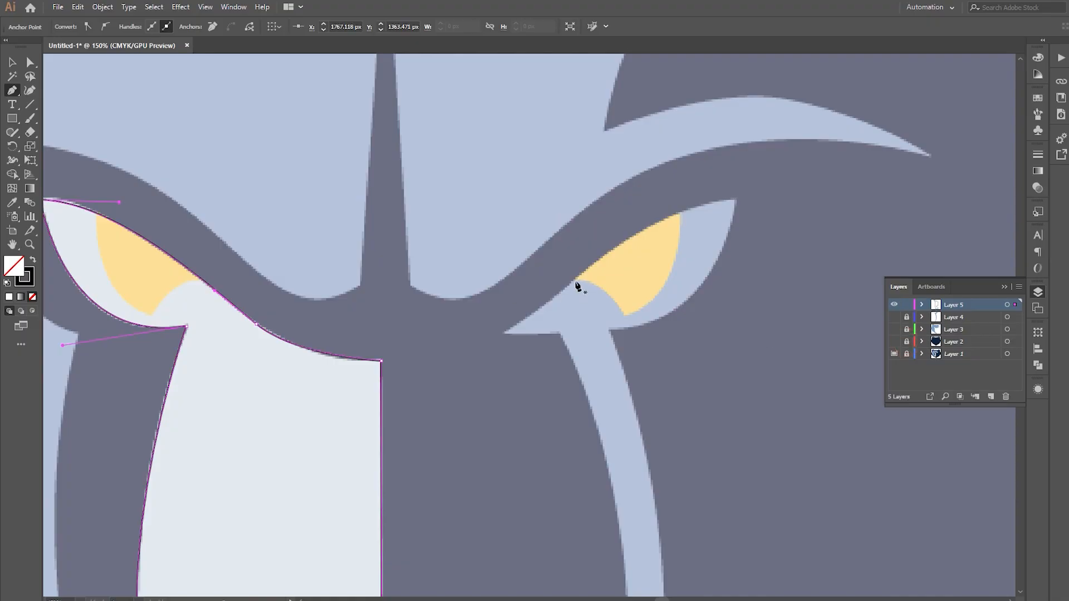
left_click(576, 282)
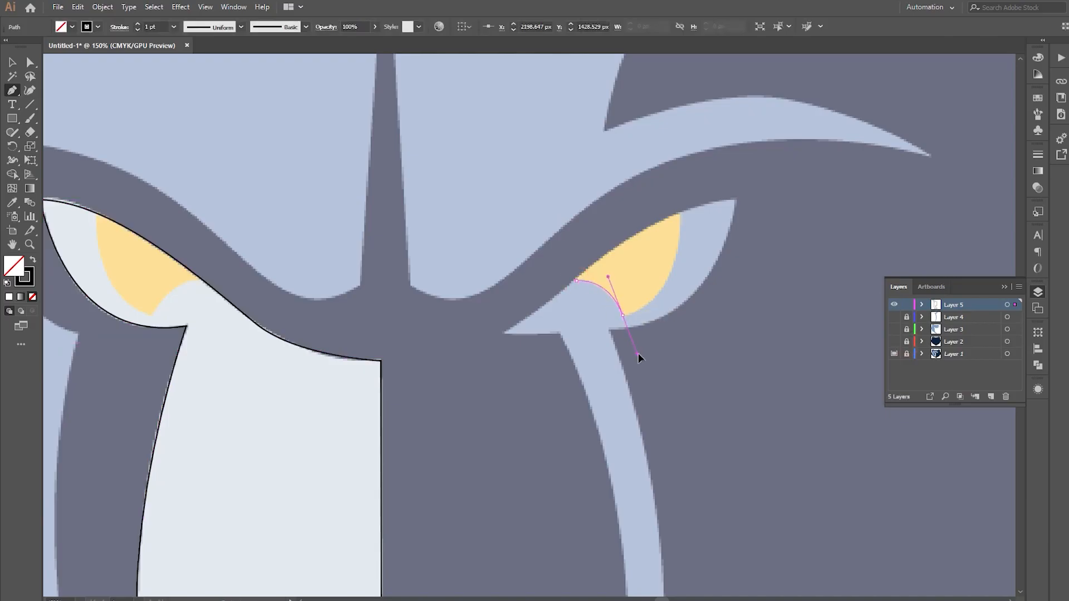
left_click_drag(638, 354, 638, 353)
left_click_drag(679, 215, 679, 198)
left_click_drag(676, 128, 676, 128)
left_click_drag(576, 280, 540, 322)
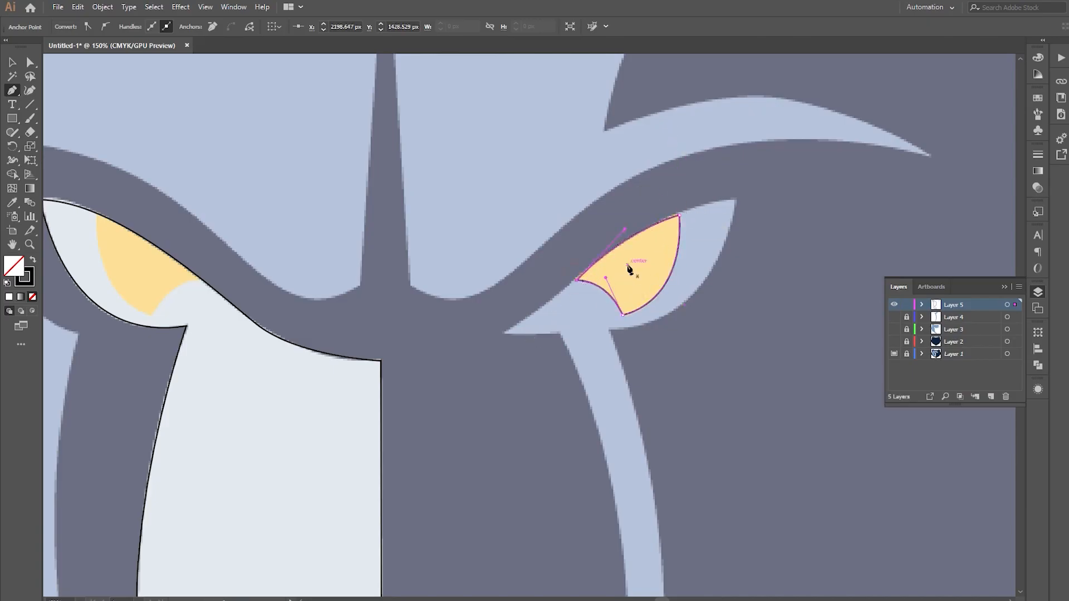
Fill the right iris with the template's yellow using the Eyedropper, leaving it without a stroke.
key("v")
left_click(574, 428)
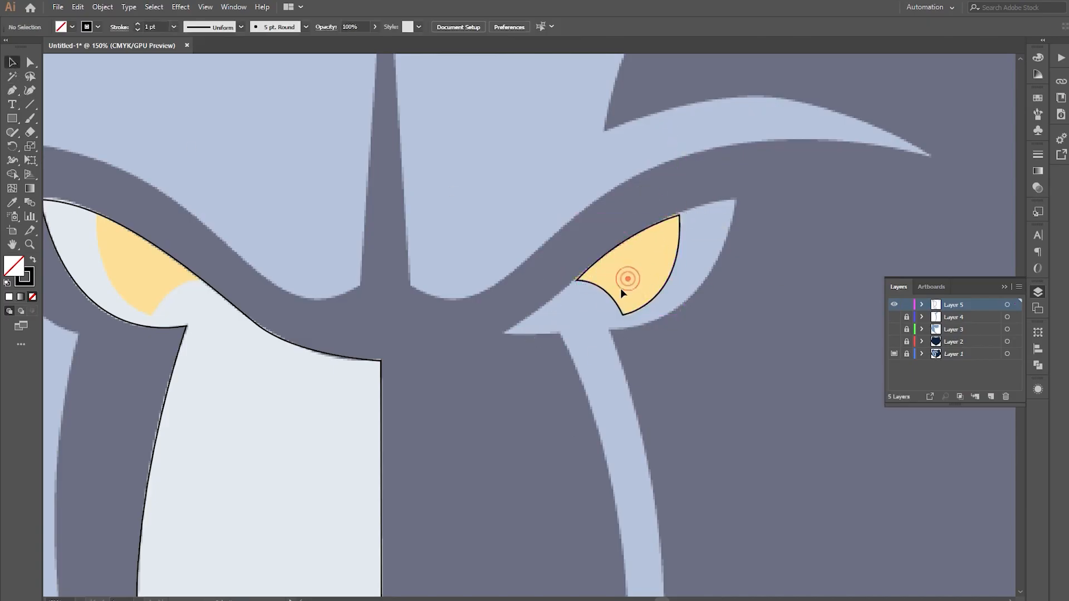
left_click(654, 293)
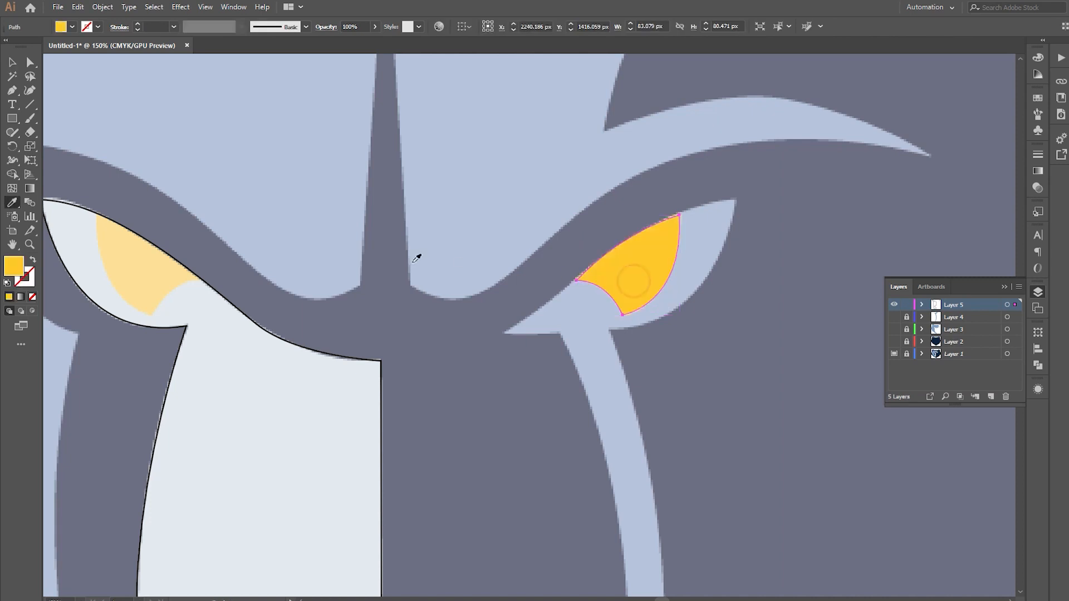
Copy the yellow iris onto the left eye, reflect it across the vertical axis and align it with the template.
left_click_drag(642, 282, 151, 287)
right_click(152, 288)
mouse_move(221, 471)
left_click(316, 512)
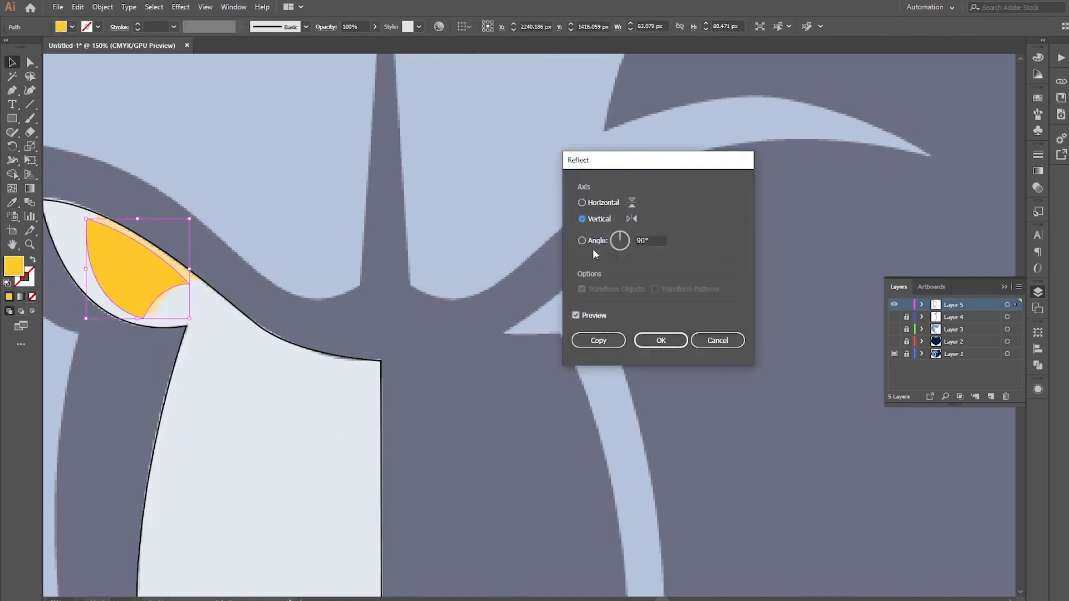
left_click(650, 346)
left_click_drag(148, 276, 155, 285)
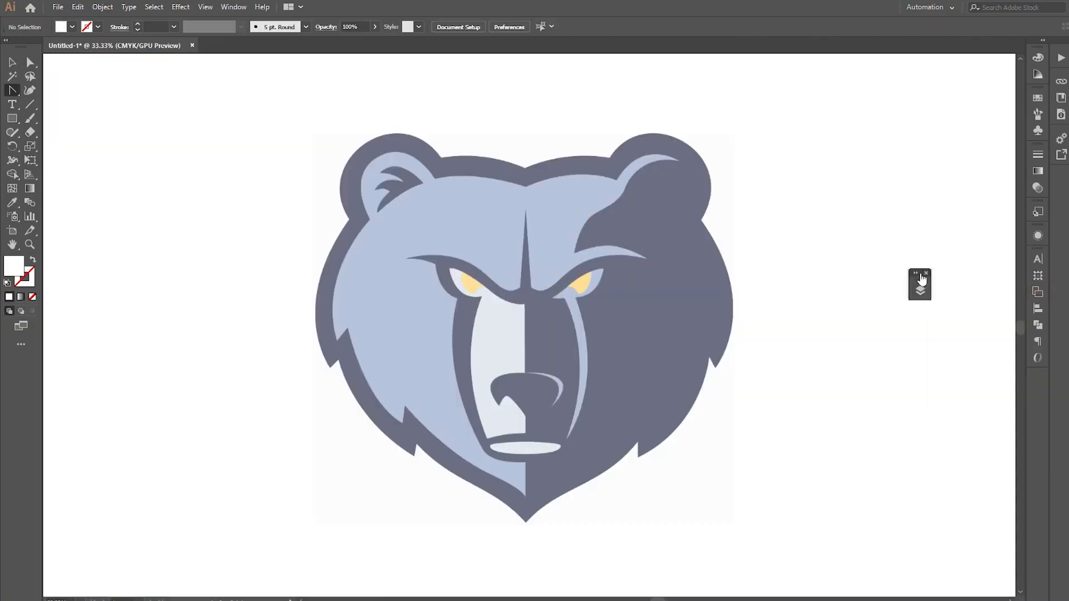
Open the layer list, turn off Layer 1's template option, and toggle layer visibility to compare the original with the tracing.
left_click(922, 276)
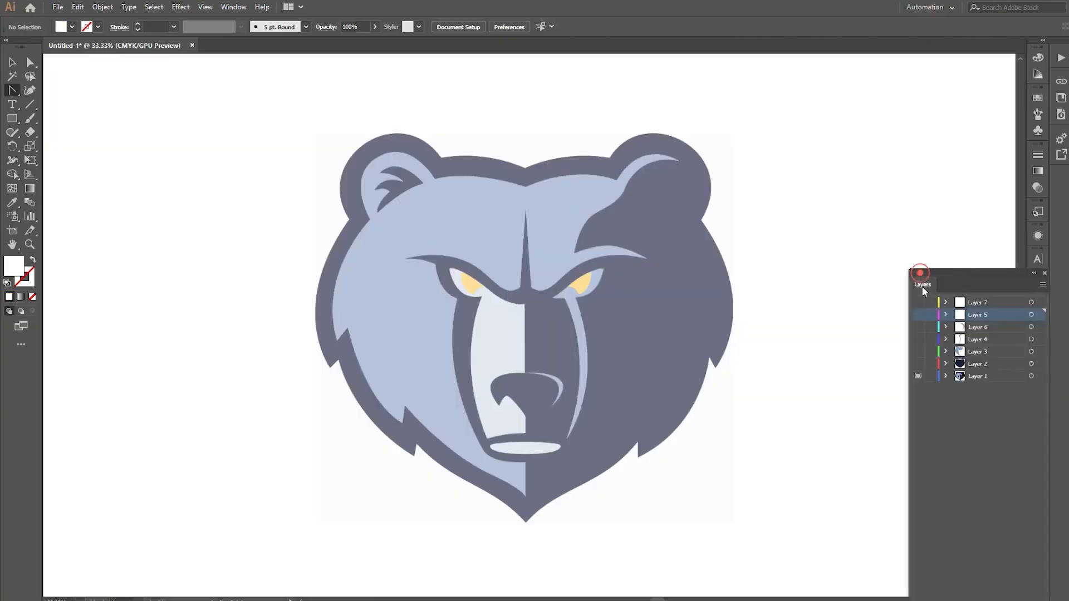
left_click_drag(959, 279, 883, 138)
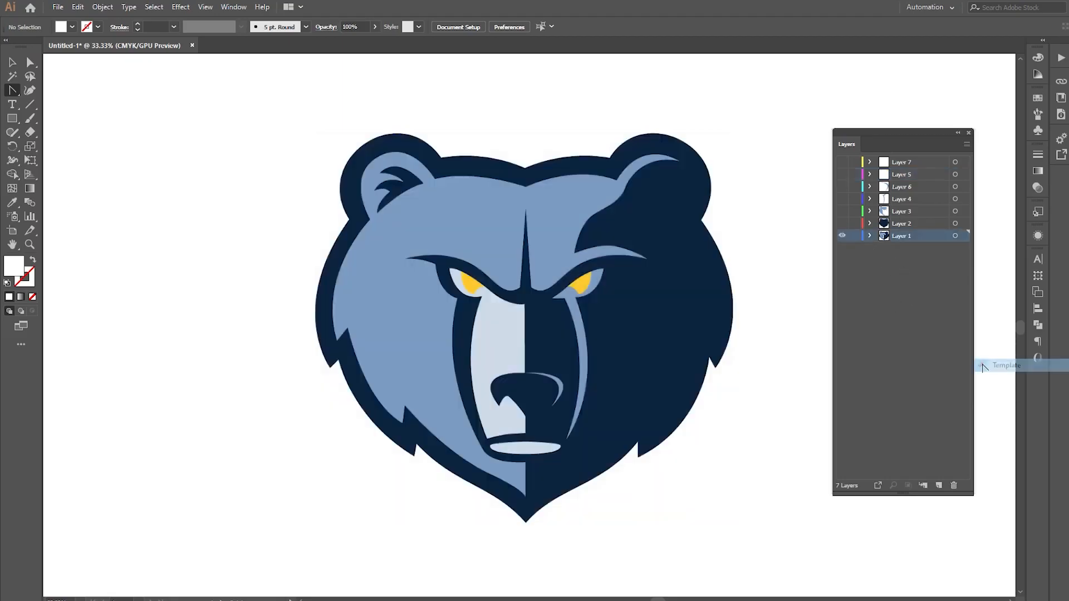
left_click(842, 236)
left_click_drag(842, 185, 842, 167)
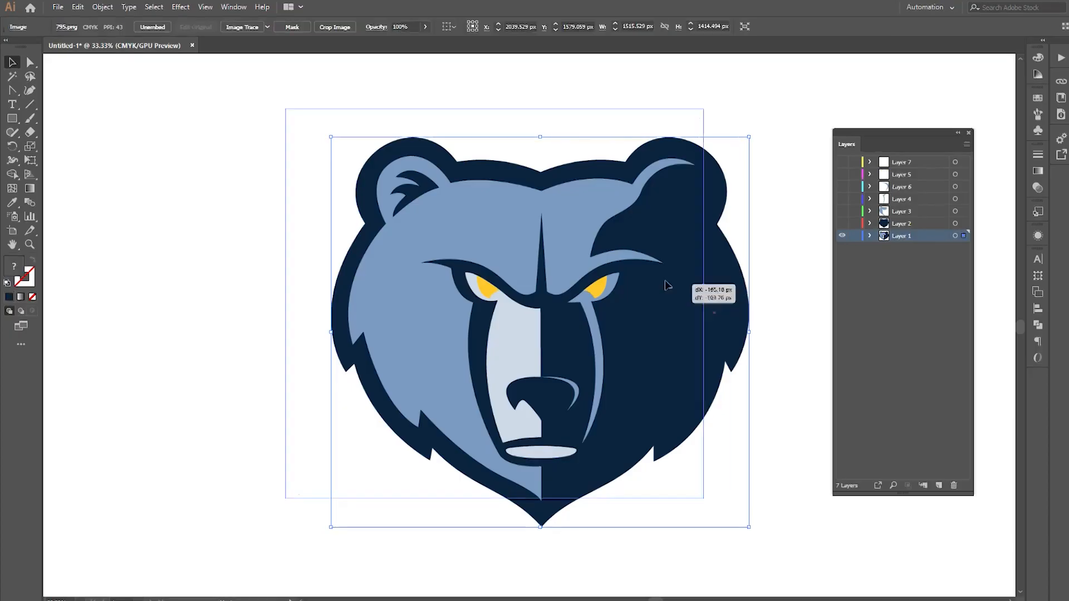
Move the original bear image up and to the left on the artboard and examine its outer edge up close.
left_click_drag(665, 281, 666, 283)
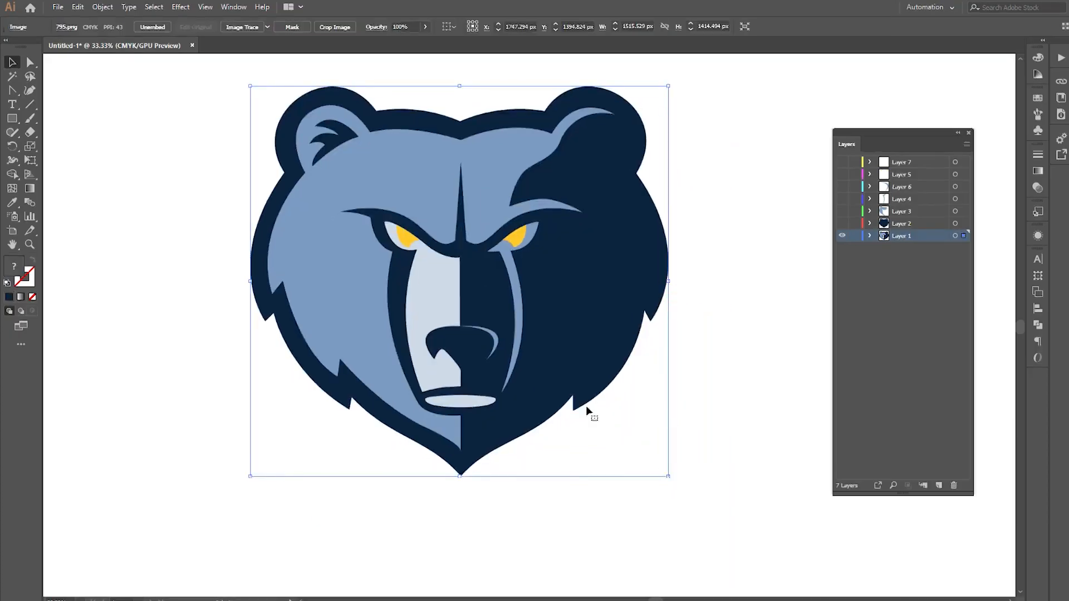
scroll(587, 412, "up", 10)
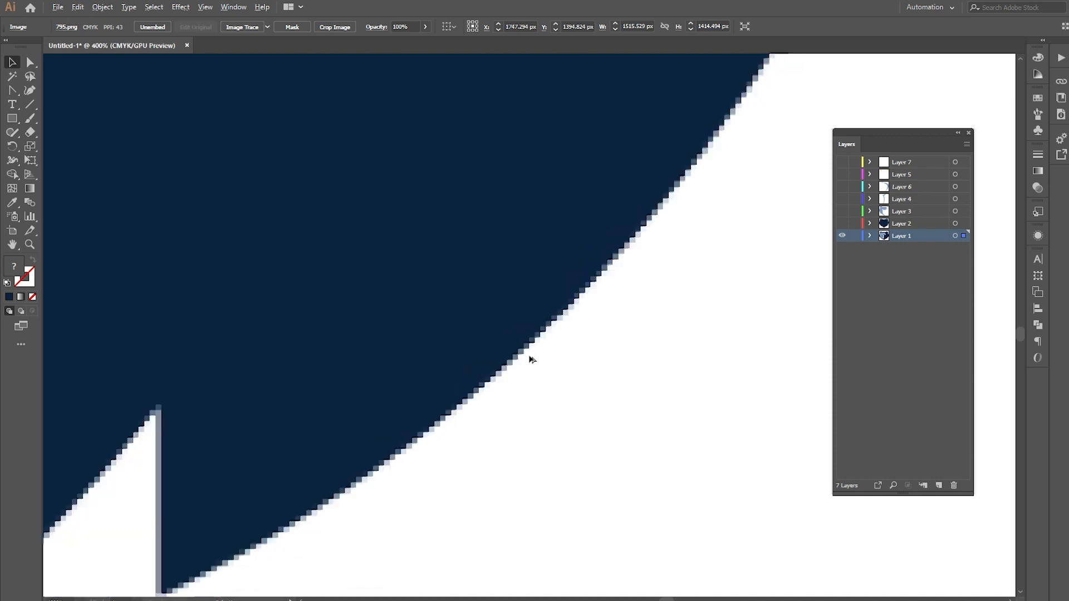
scroll(530, 358, "down", 5)
Examine the edge quality of the traced vector bear at up to 6400% zoom, with the original image hidden.
scroll(615, 370, "up", 6)
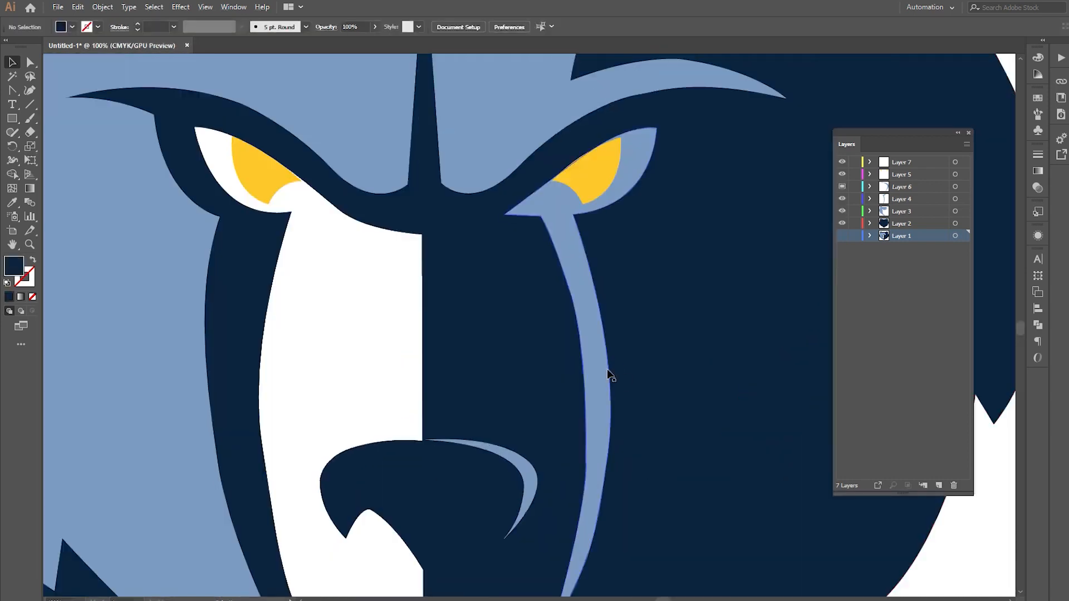
scroll(669, 398, "up", 15)
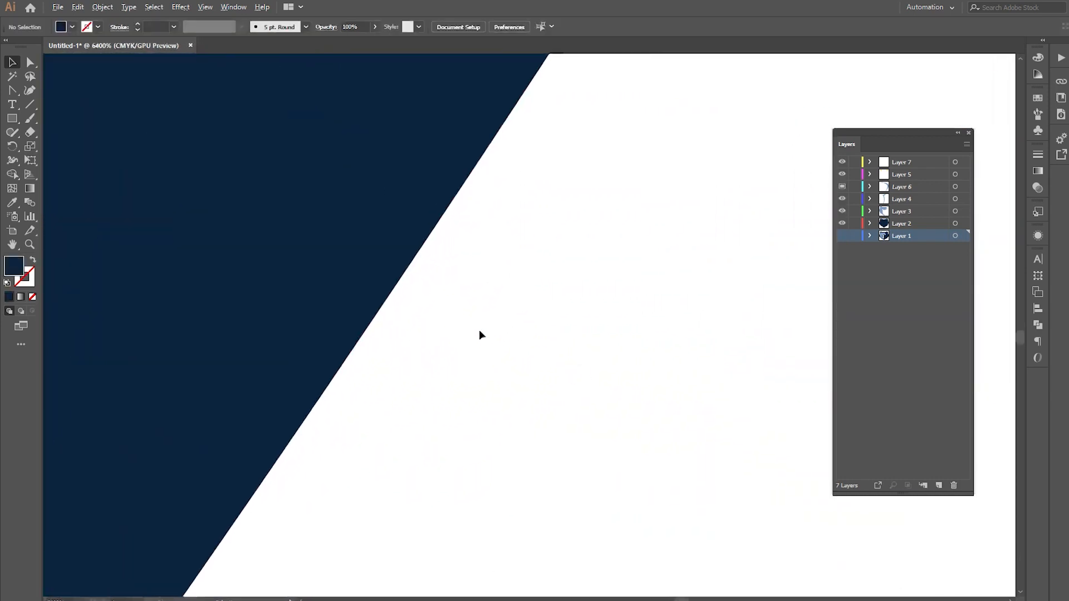
scroll(490, 340, "down", 12)
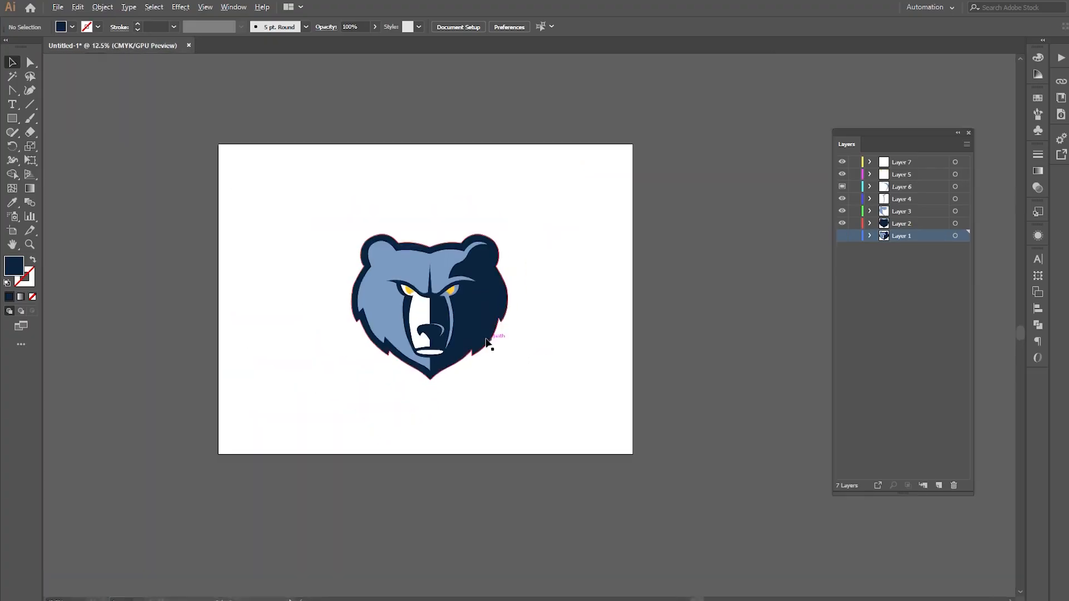
scroll(426, 333, "up", 4)
scroll(557, 328, "down", 1)
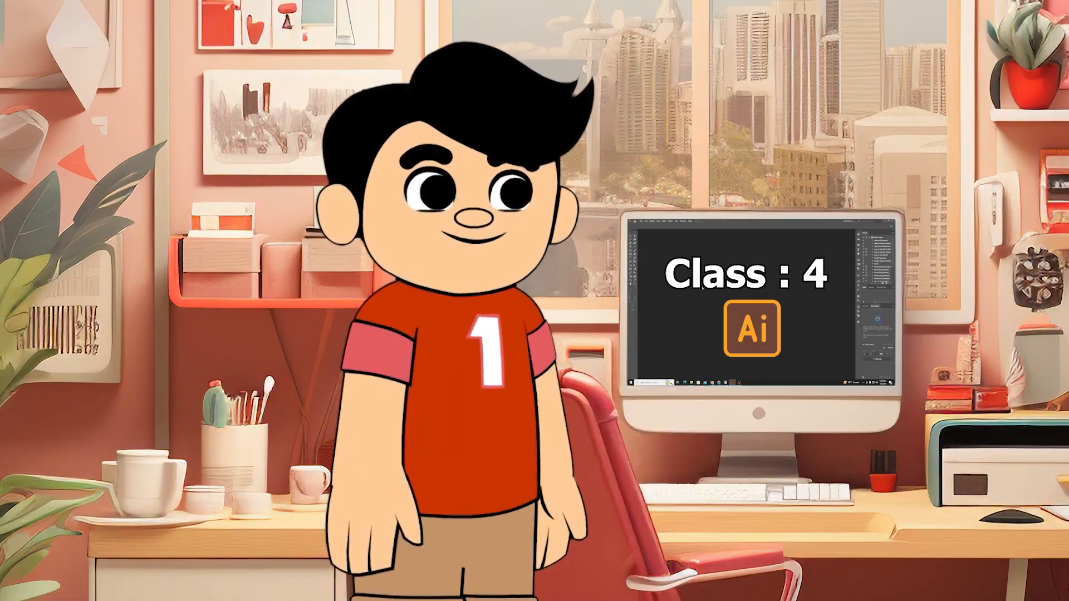
Draw two dark red squares with the Rectangle tool, the second overlapping the first one's lower right corner.
key("m")
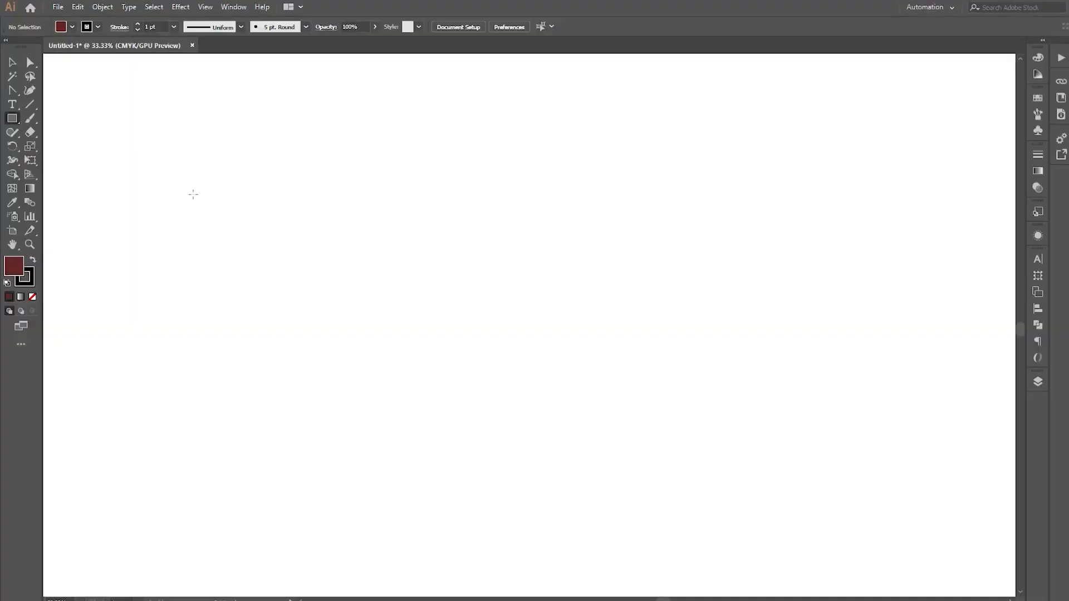
left_click_drag(195, 163, 347, 310)
left_click_drag(314, 223, 458, 367)
Select both overlapping squares, merge them into a single shape with the Shape Builder tool, and deselect it.
key("v")
left_click_drag(152, 121, 460, 363)
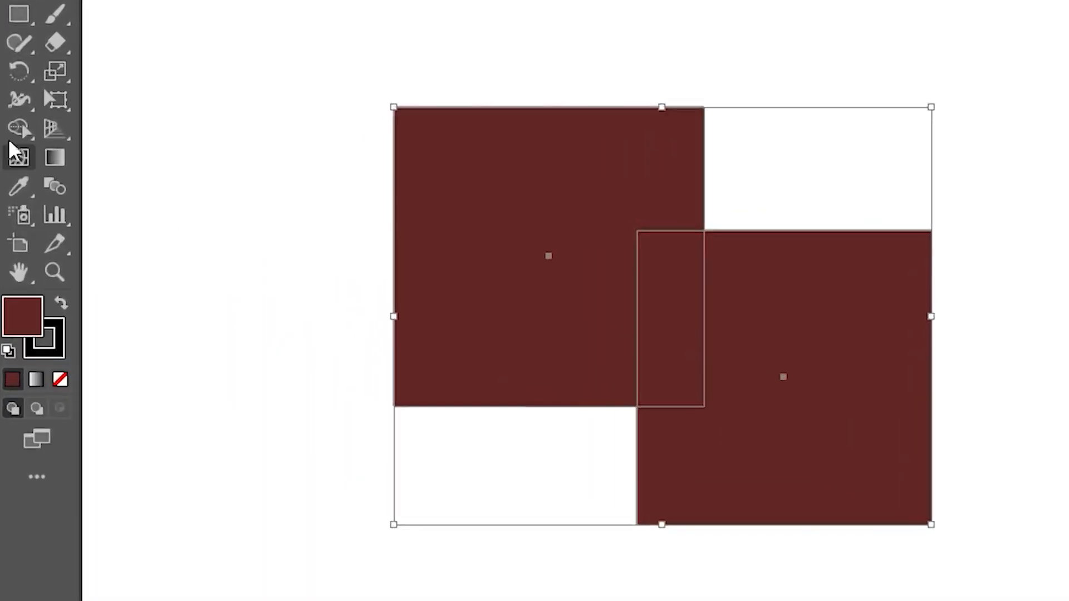
left_click(18, 129)
mouse_move(473, 185)
left_mouse_down()
mouse_move(620, 300)
mouse_move(802, 412)
left_mouse_up()
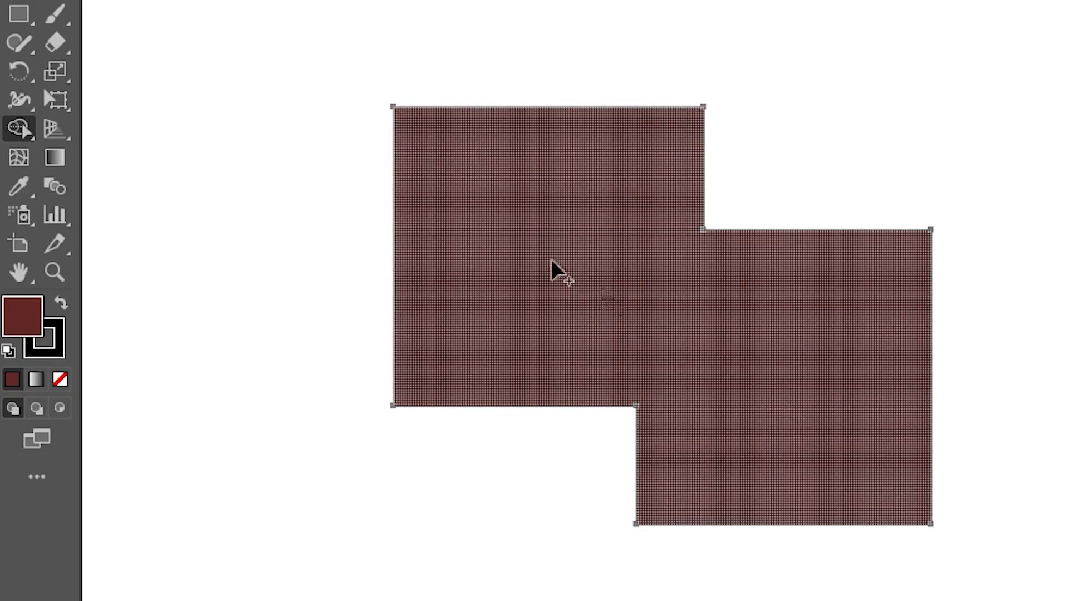
left_click(14, 62)
left_click(246, 136)
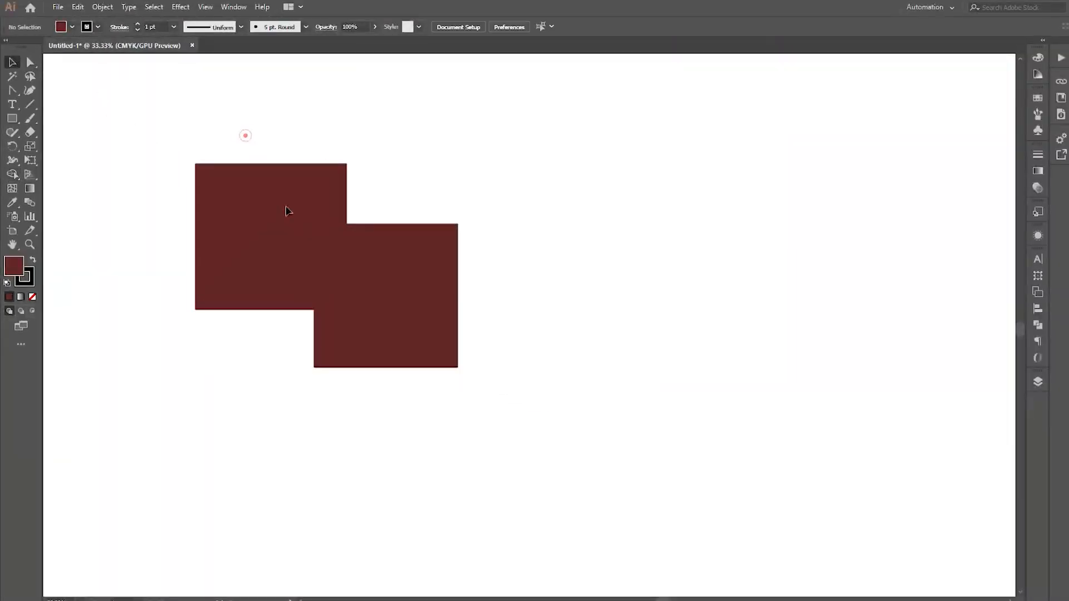
Move the merged shape down and to the right, check its single outline without a fill, and restore the dark red fill.
left_click_drag(288, 210, 404, 289)
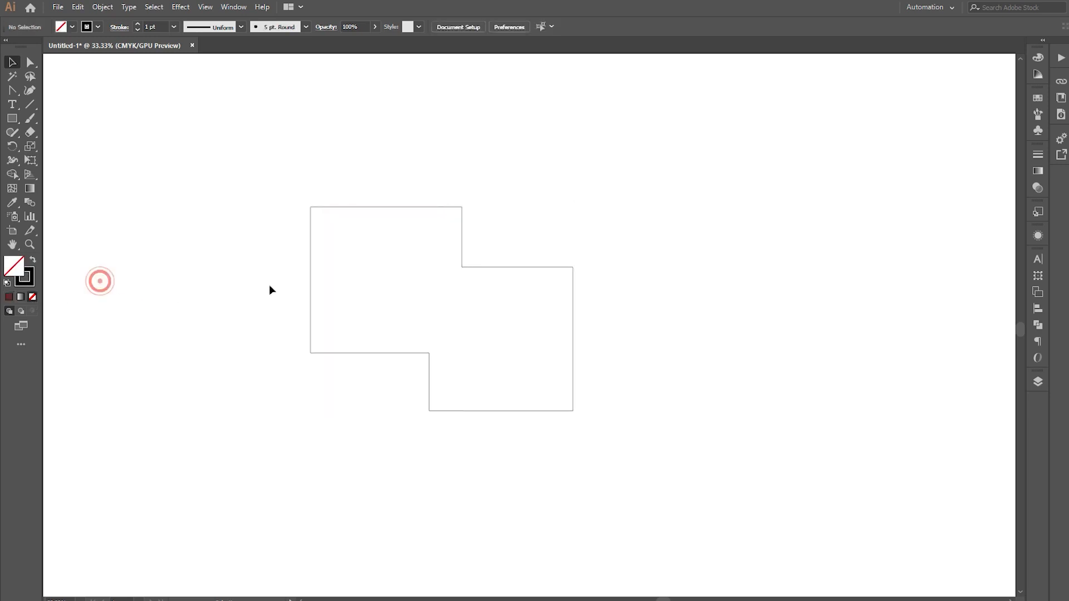
left_click(406, 207)
key("comma")
left_click_drag(409, 273, 432, 287)
Undo back to the two separate overlapping squares, select both, and move them down and to the right.
key("ctrl+z")
key("ctrl+z")
left_click_drag(137, 157, 345, 320)
left_click_drag(293, 261, 403, 316)
Delete the part of the second square outside the overlap with the Shape Builder tool.
scroll(443, 362, "up", 1)
key("shift+m")
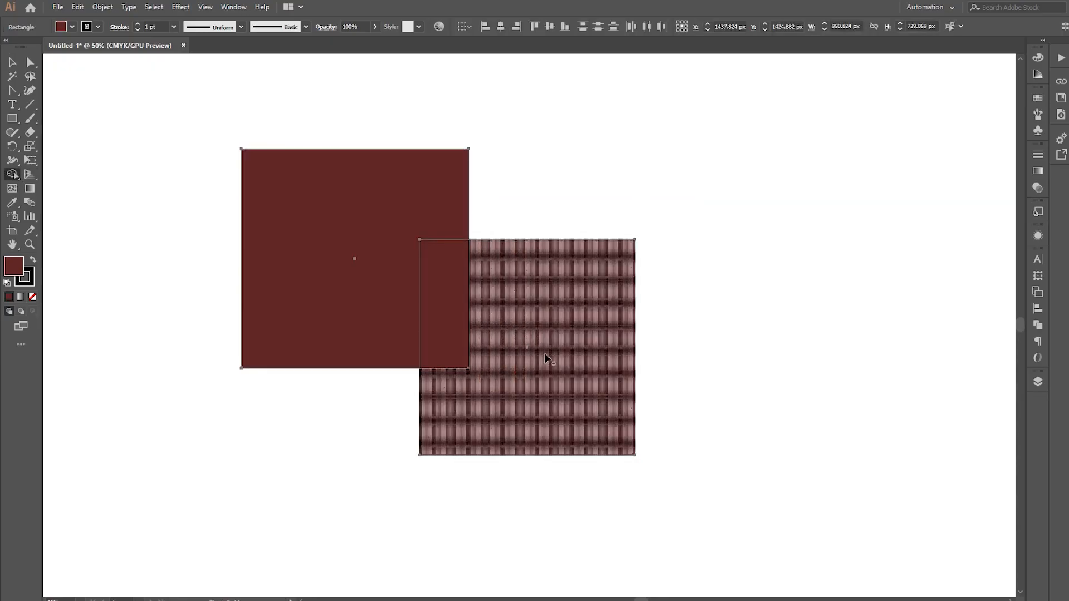
scroll(544, 356, "up", 2)
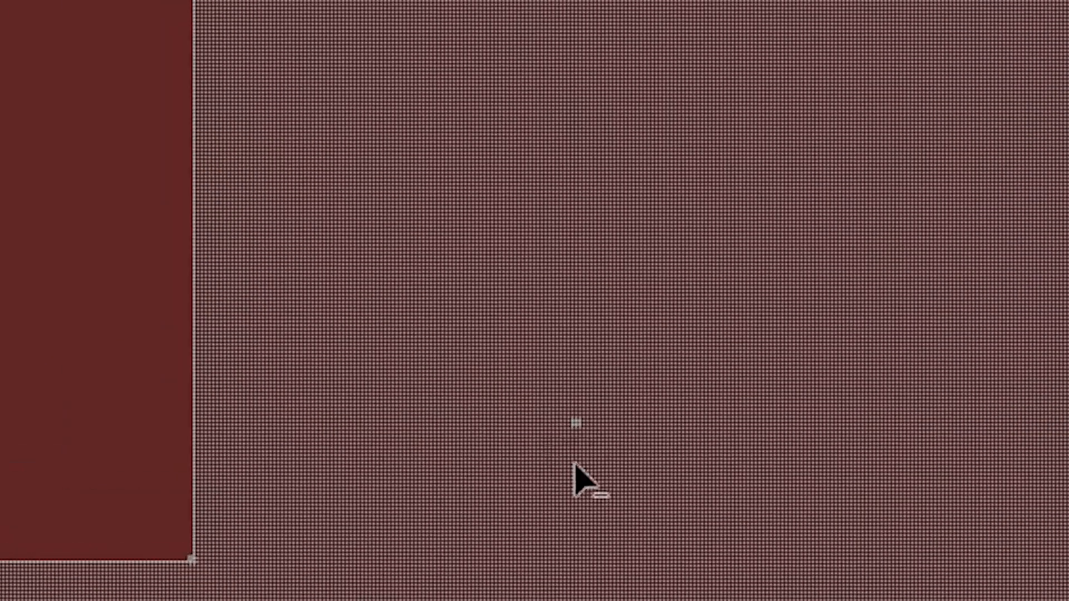
left_click(561, 167, "alt")
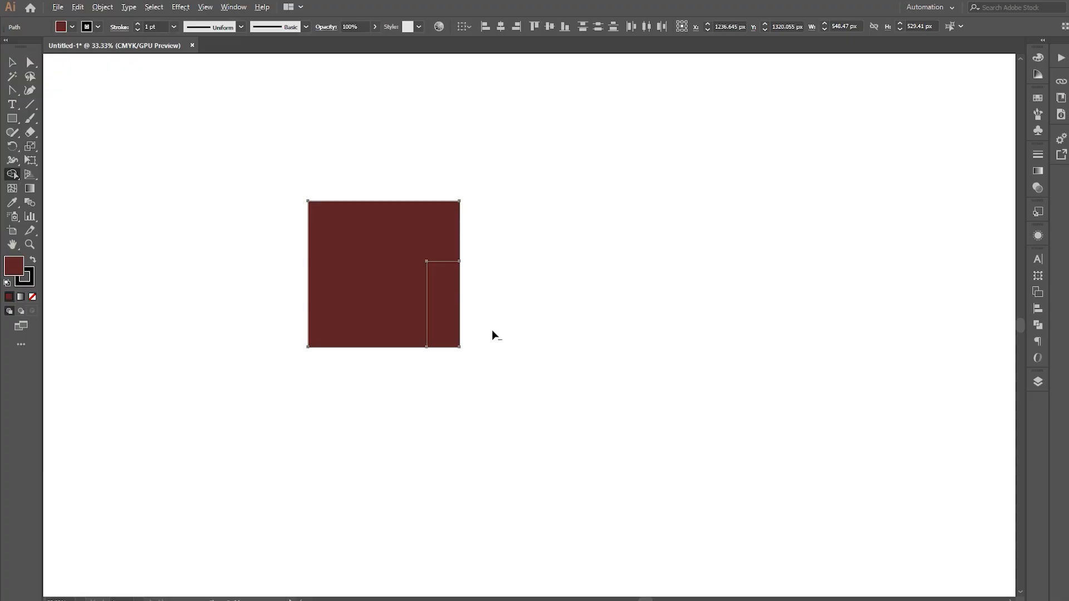
Remove the remaining overlap area from the first square with Shape Builder, and shift the notched shape slightly to the right.
scroll(492, 329, "up", 2)
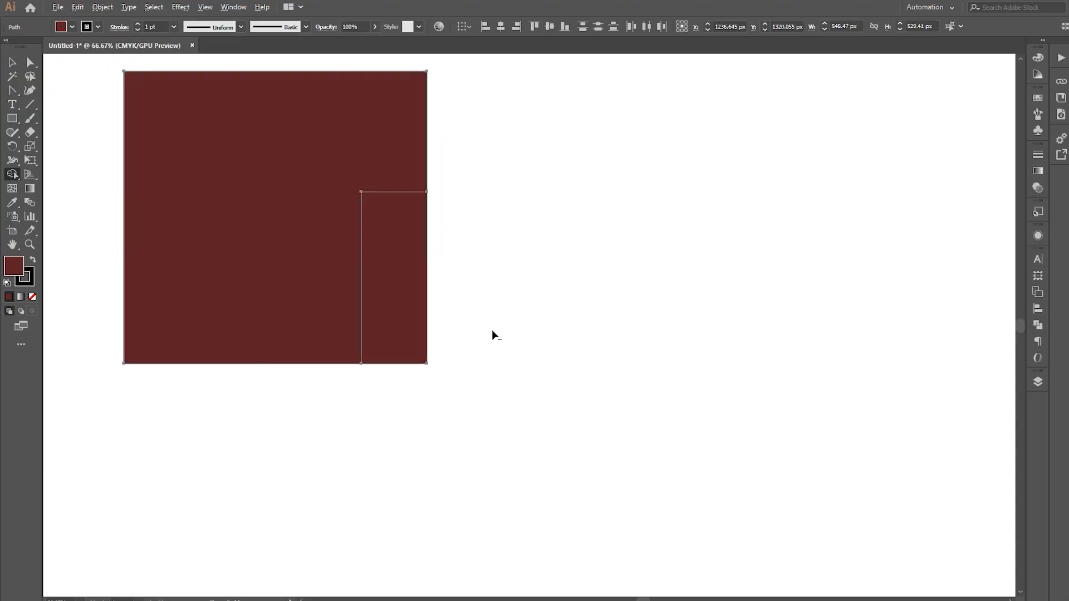
scroll(493, 329, "down", 2)
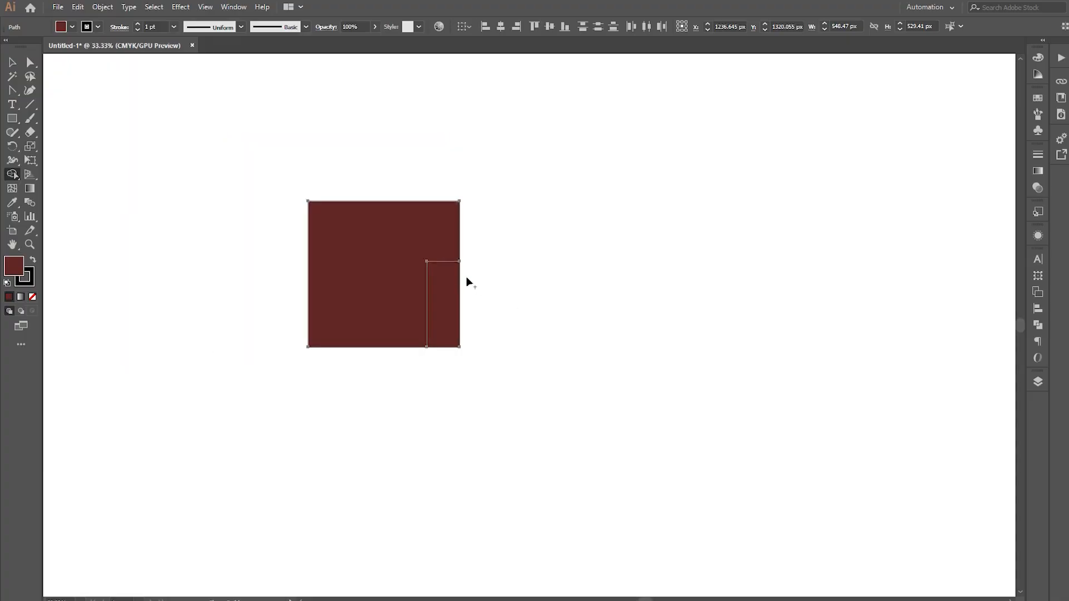
scroll(383, 281, "up", 2)
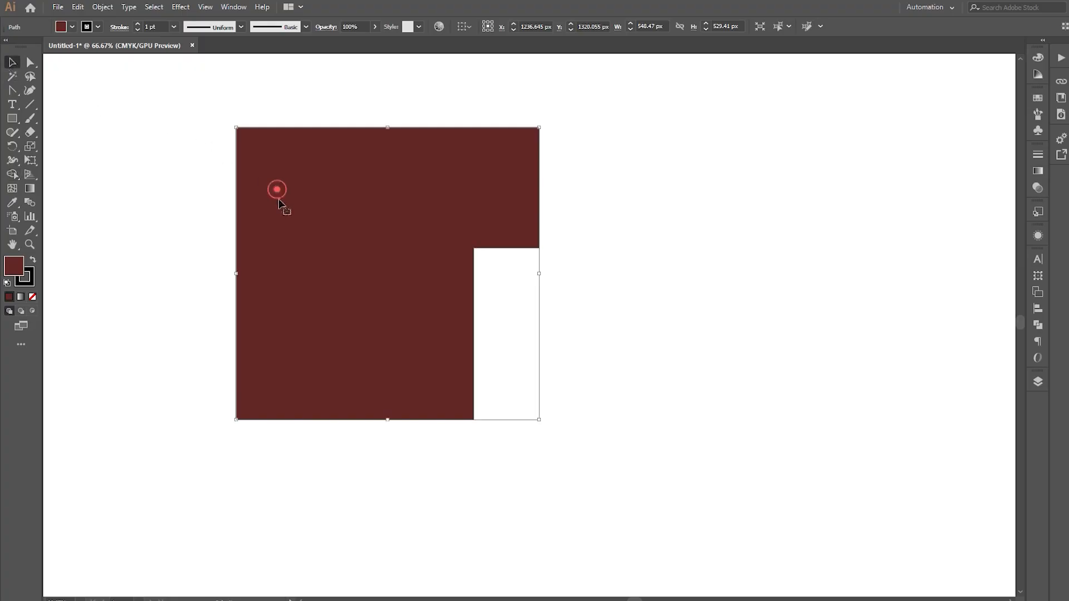
left_click_drag(388, 294, 418, 295)
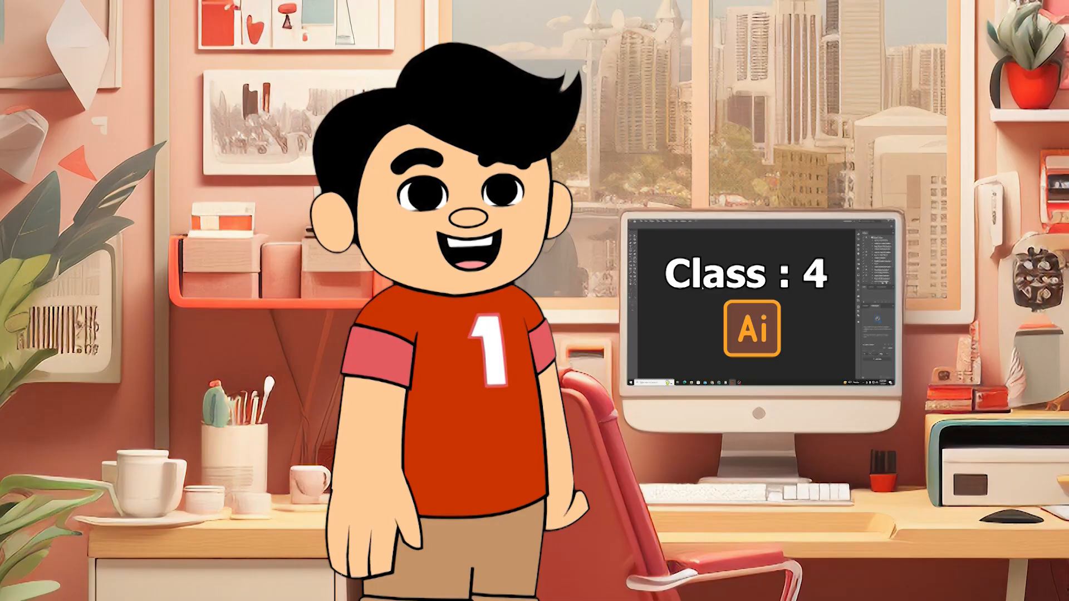